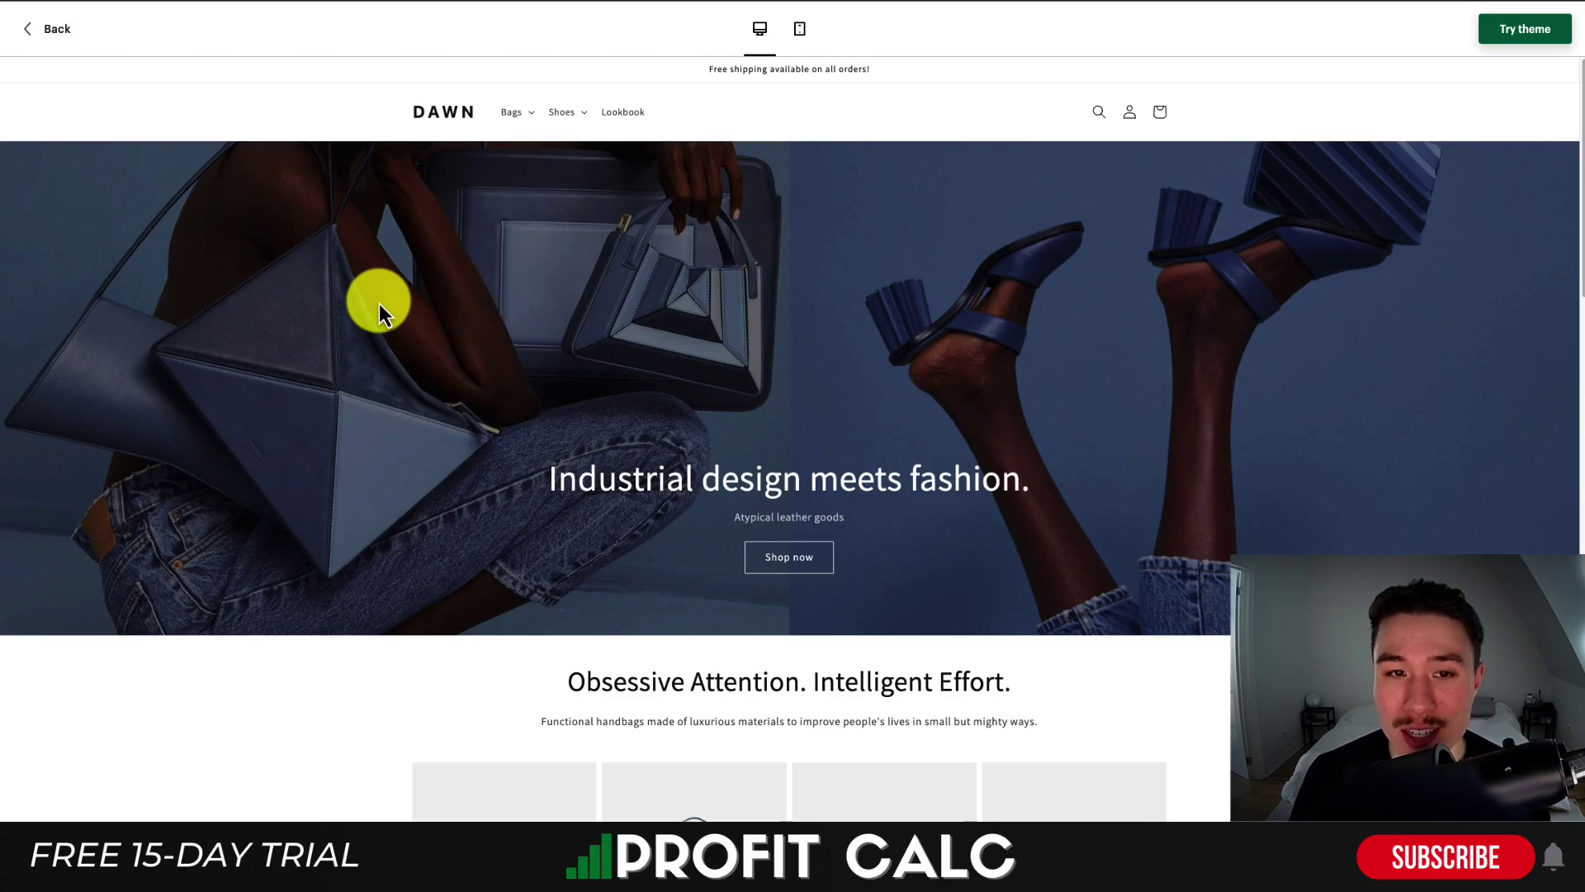
pyautogui.scroll(-10, 719, 466)
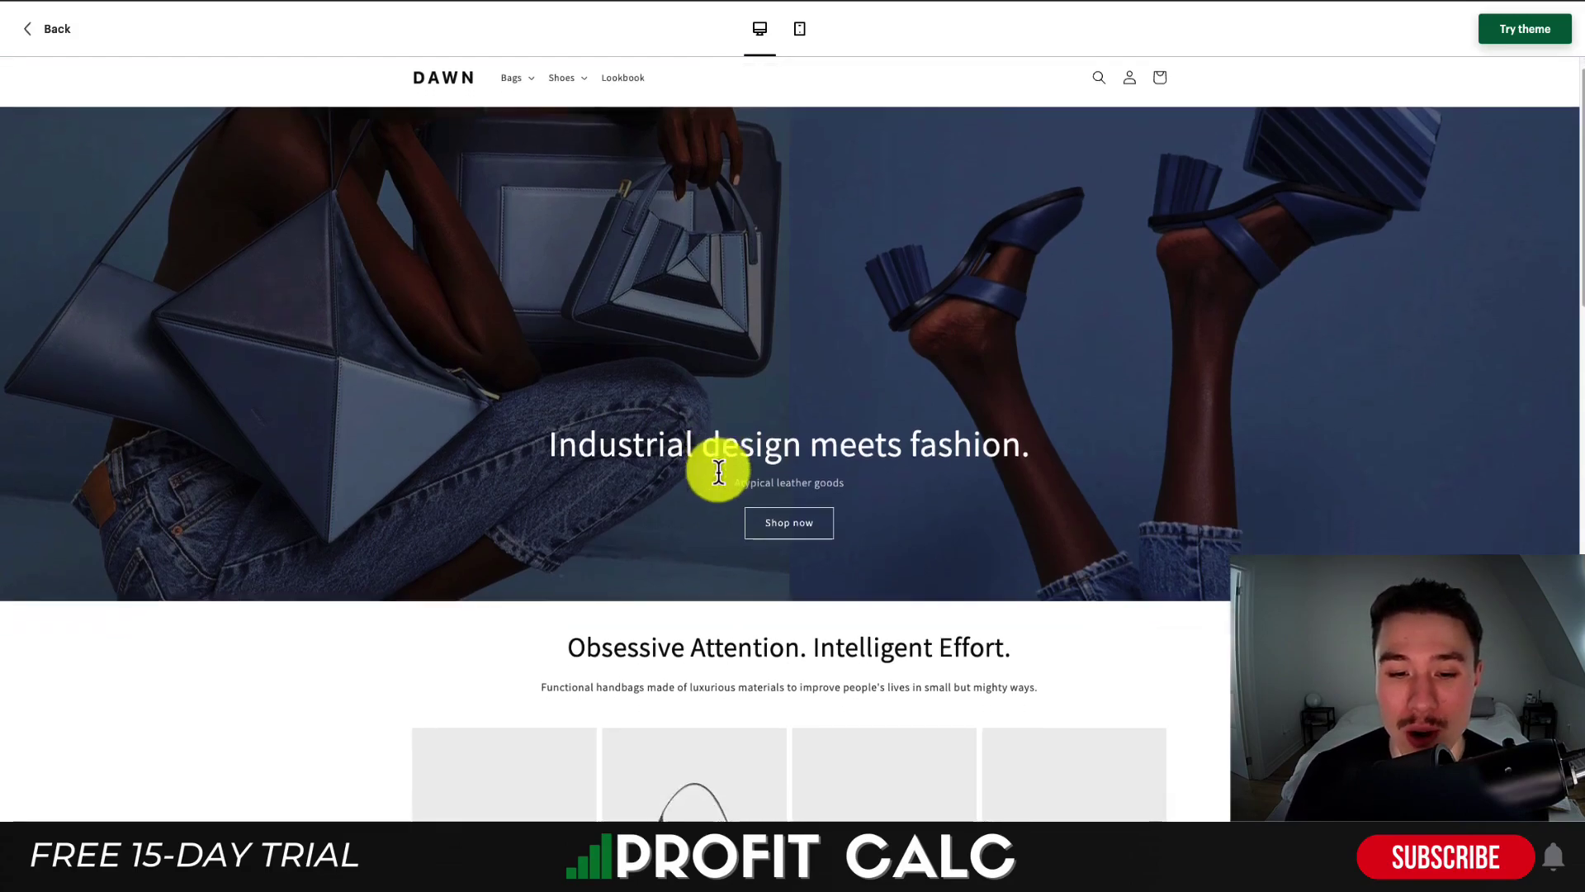
pyautogui.scroll(-12, 1215, 396)
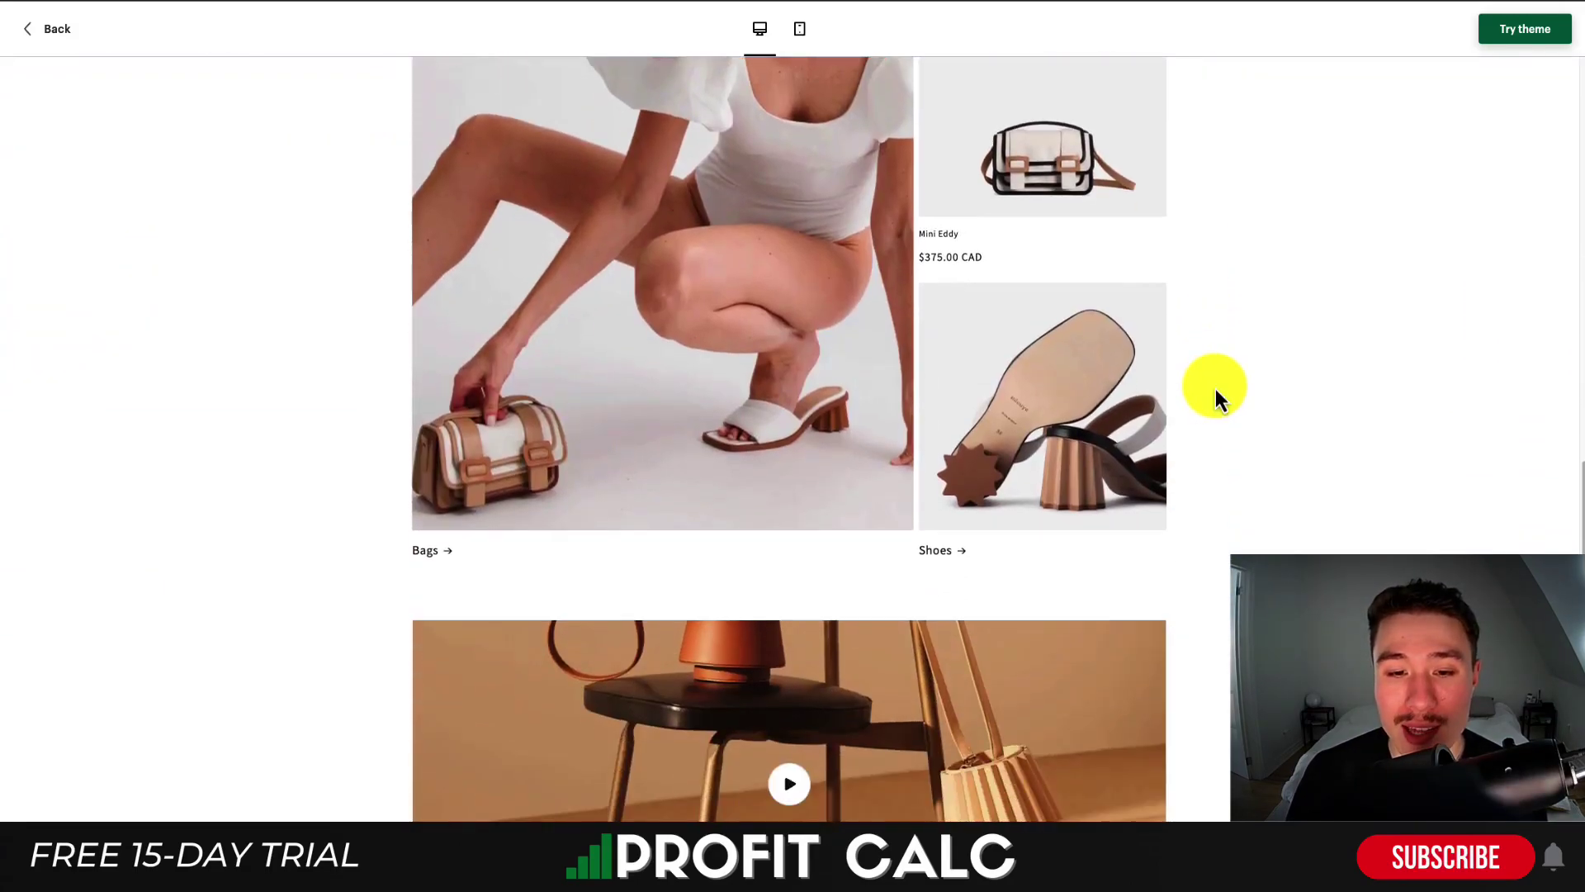
pyautogui.scroll(-2, 1215, 389)
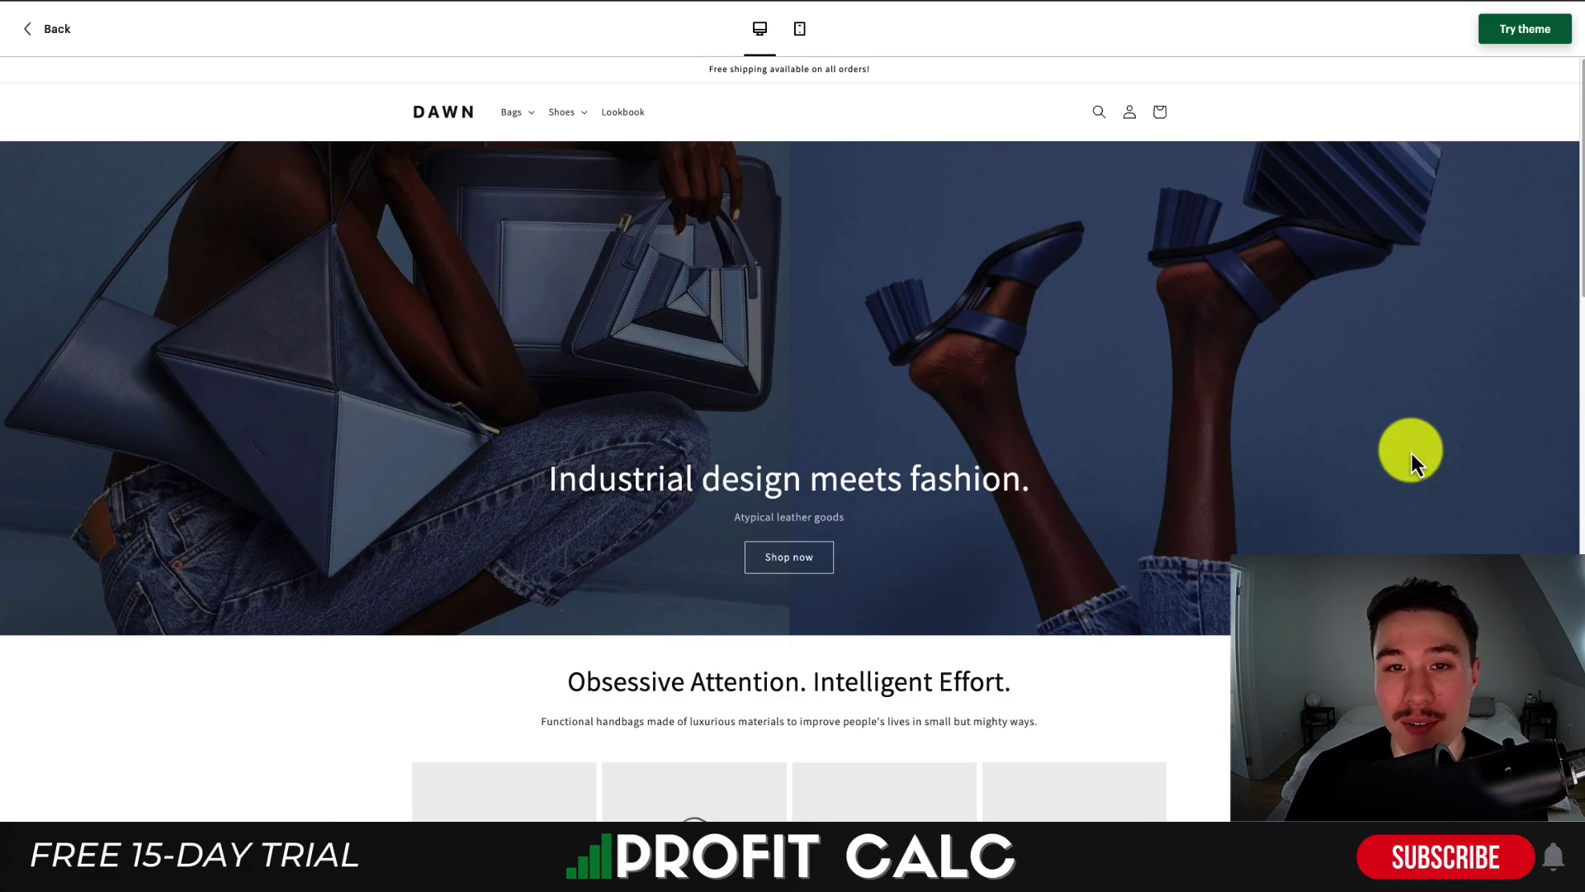
pyautogui.click(800, 28)
pyautogui.scroll(-5, 839, 269)
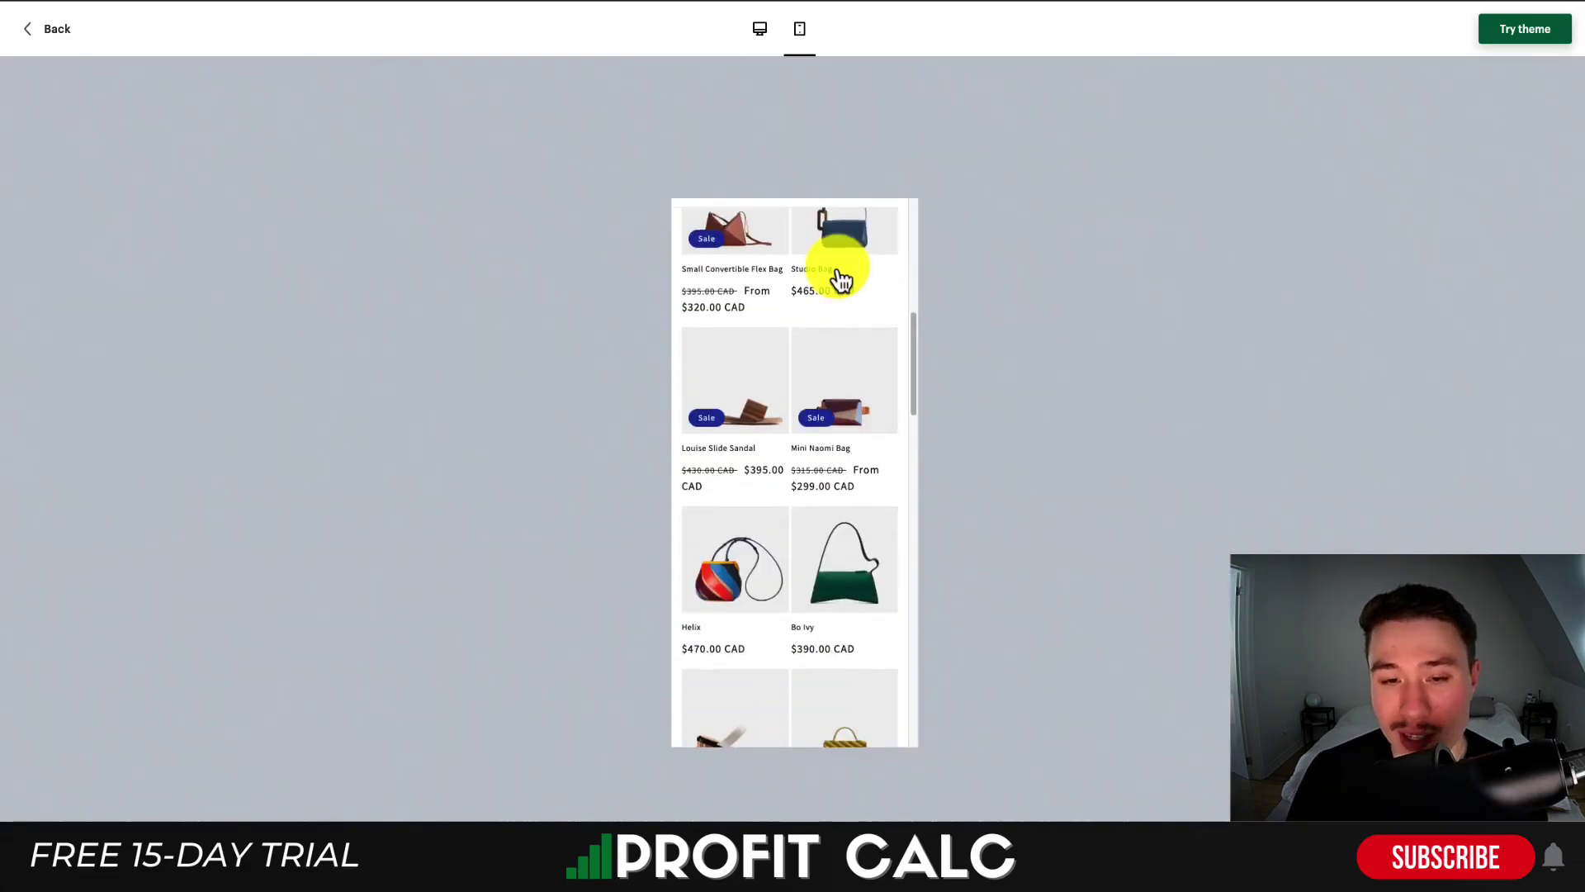
pyautogui.scroll(5, 839, 271)
pyautogui.click(692, 251)
pyautogui.click(690, 248)
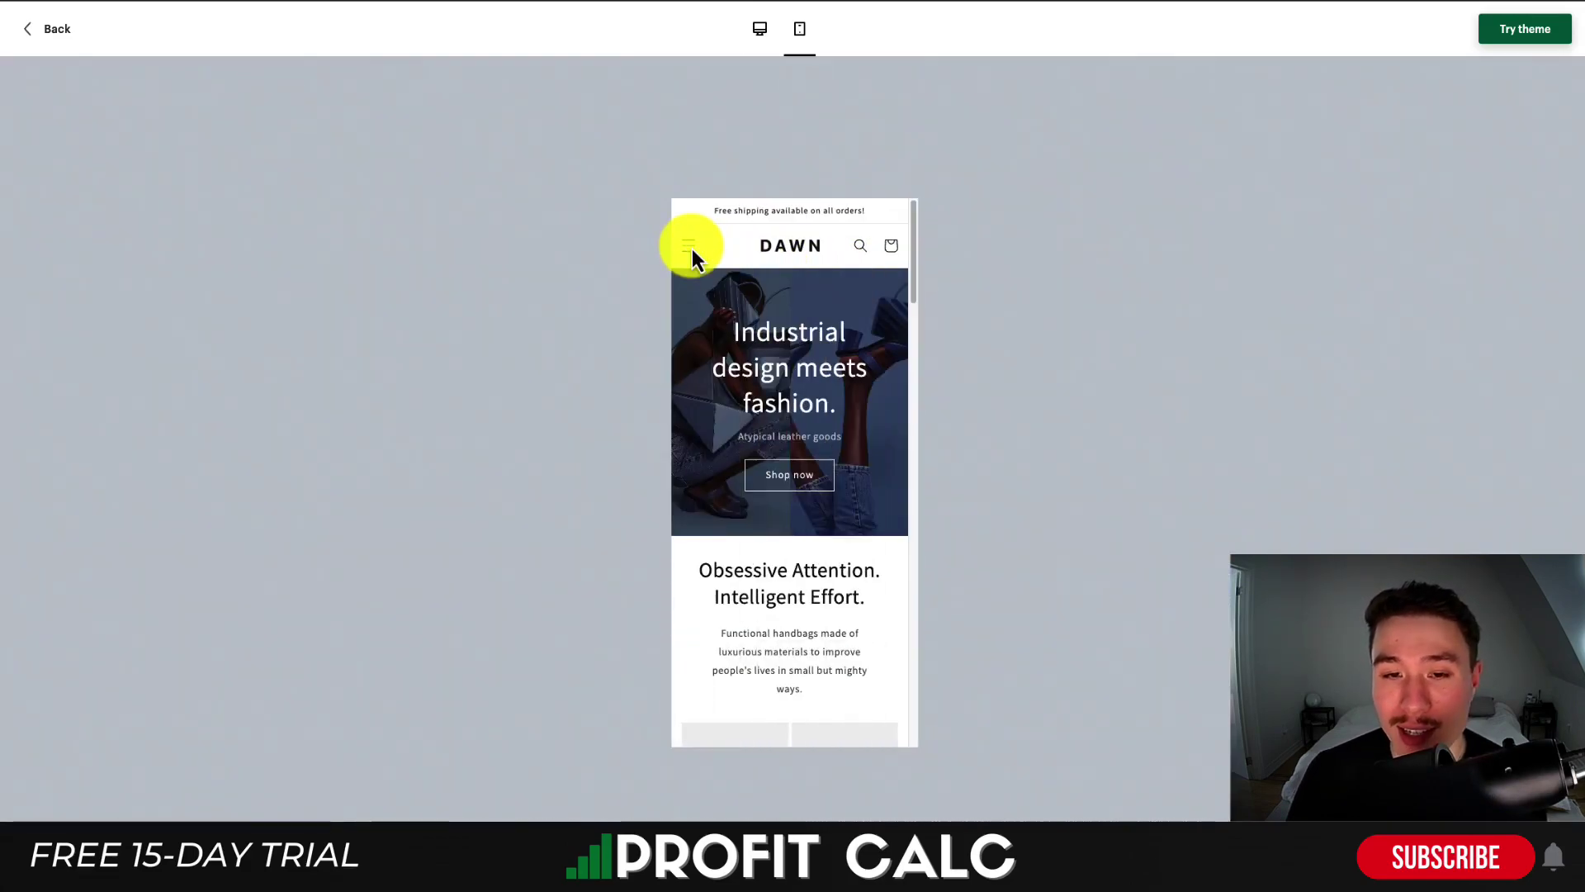
pyautogui.click(758, 30)
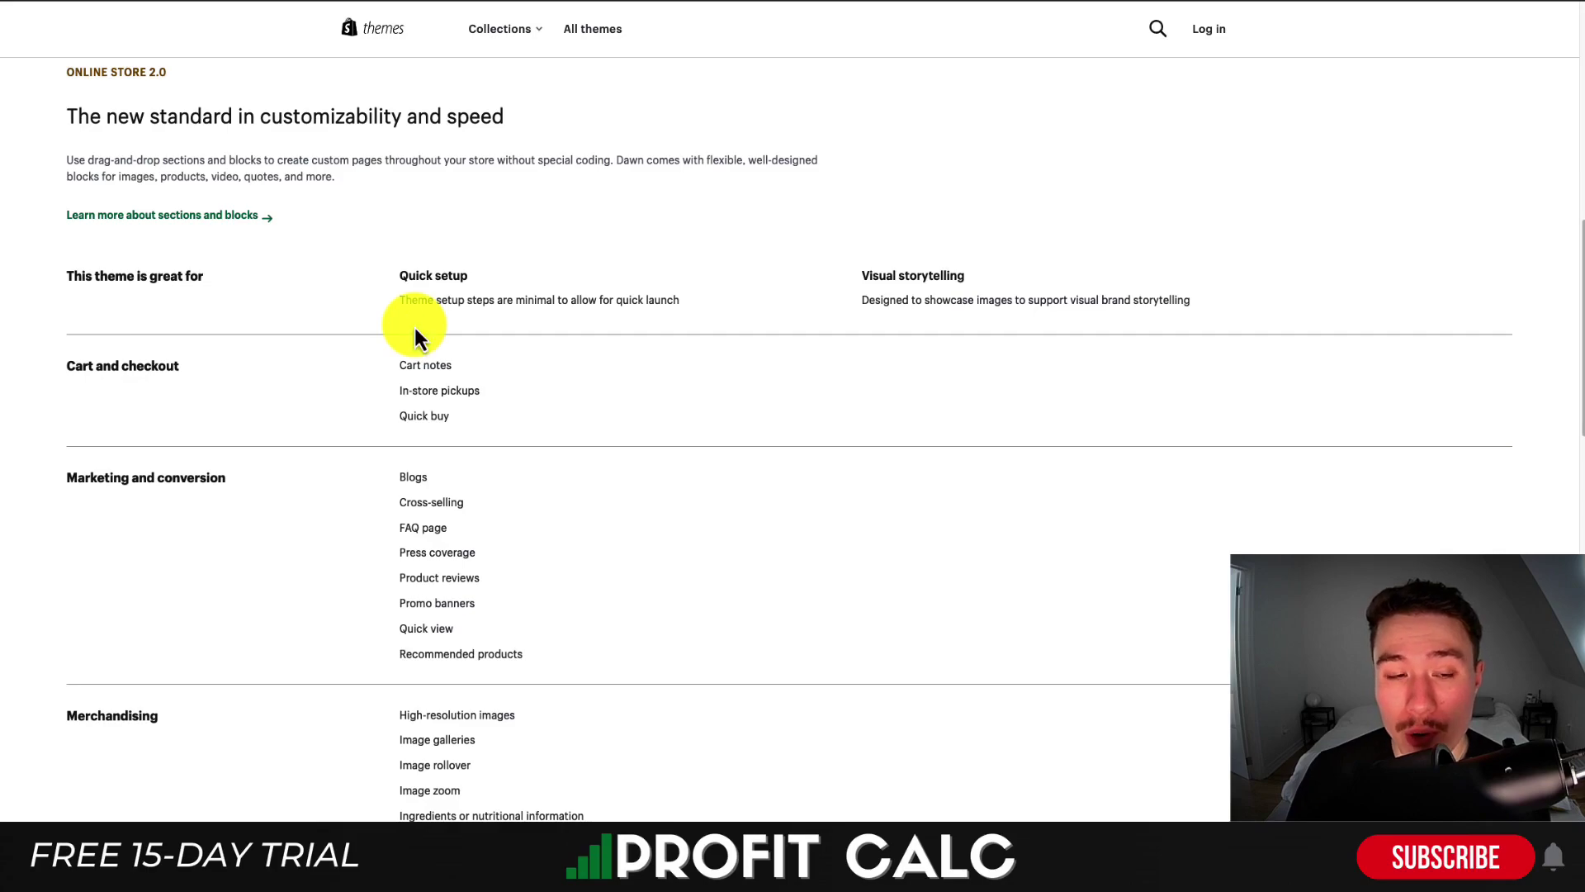
# Highlight the Quick setup and Visual storytelling headings and descriptions on the Dawn theme page.
pyautogui.tripleClick(401, 276)
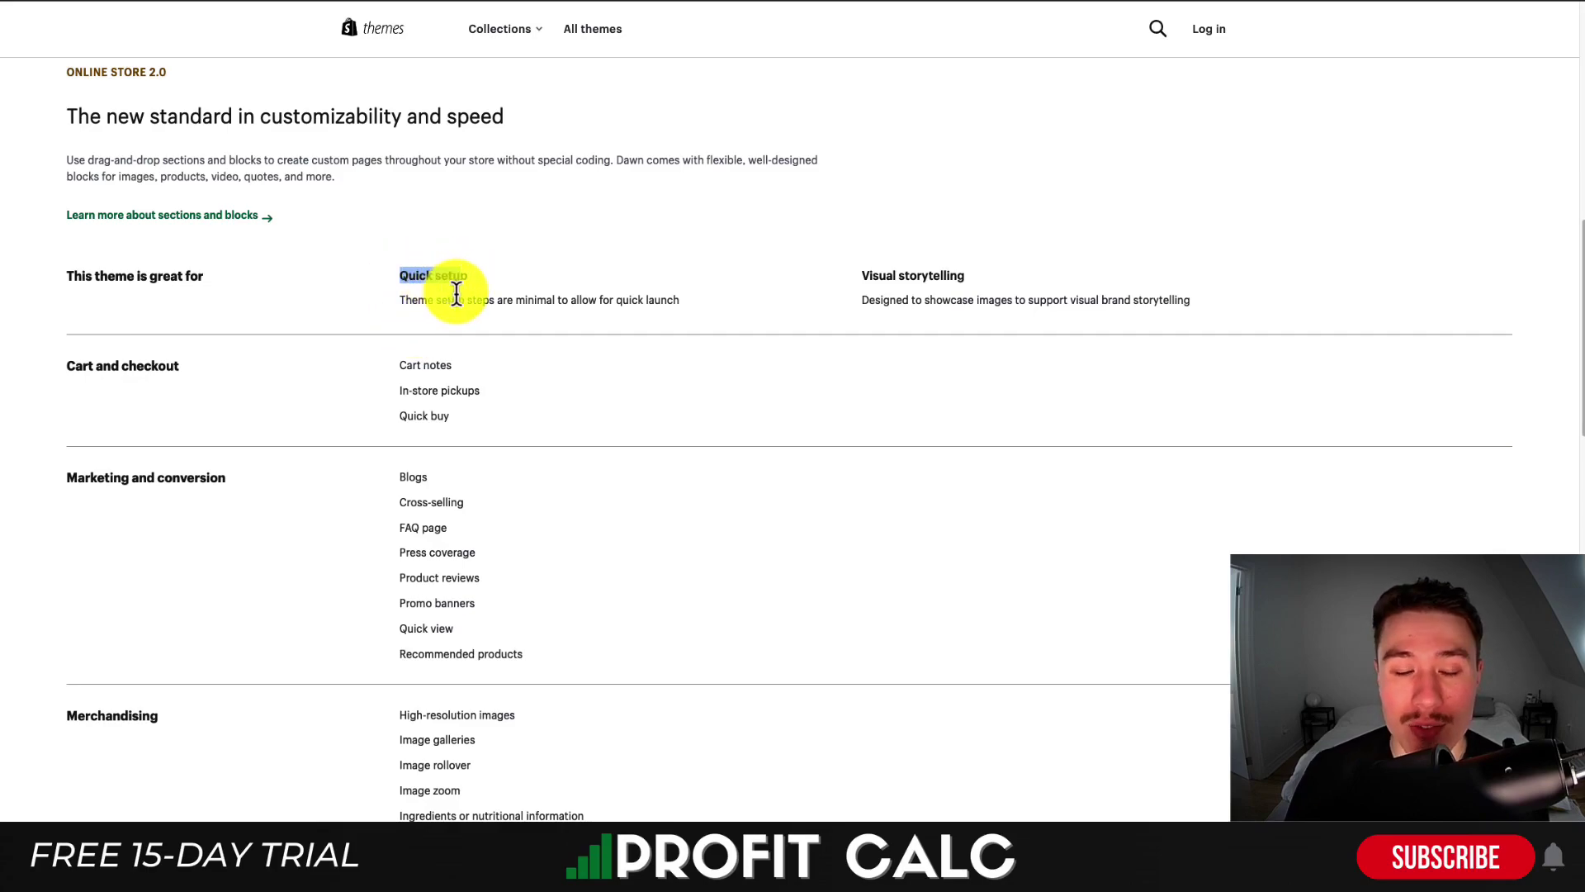
pyautogui.moveTo(466, 299); pyautogui.dragTo(660, 298)
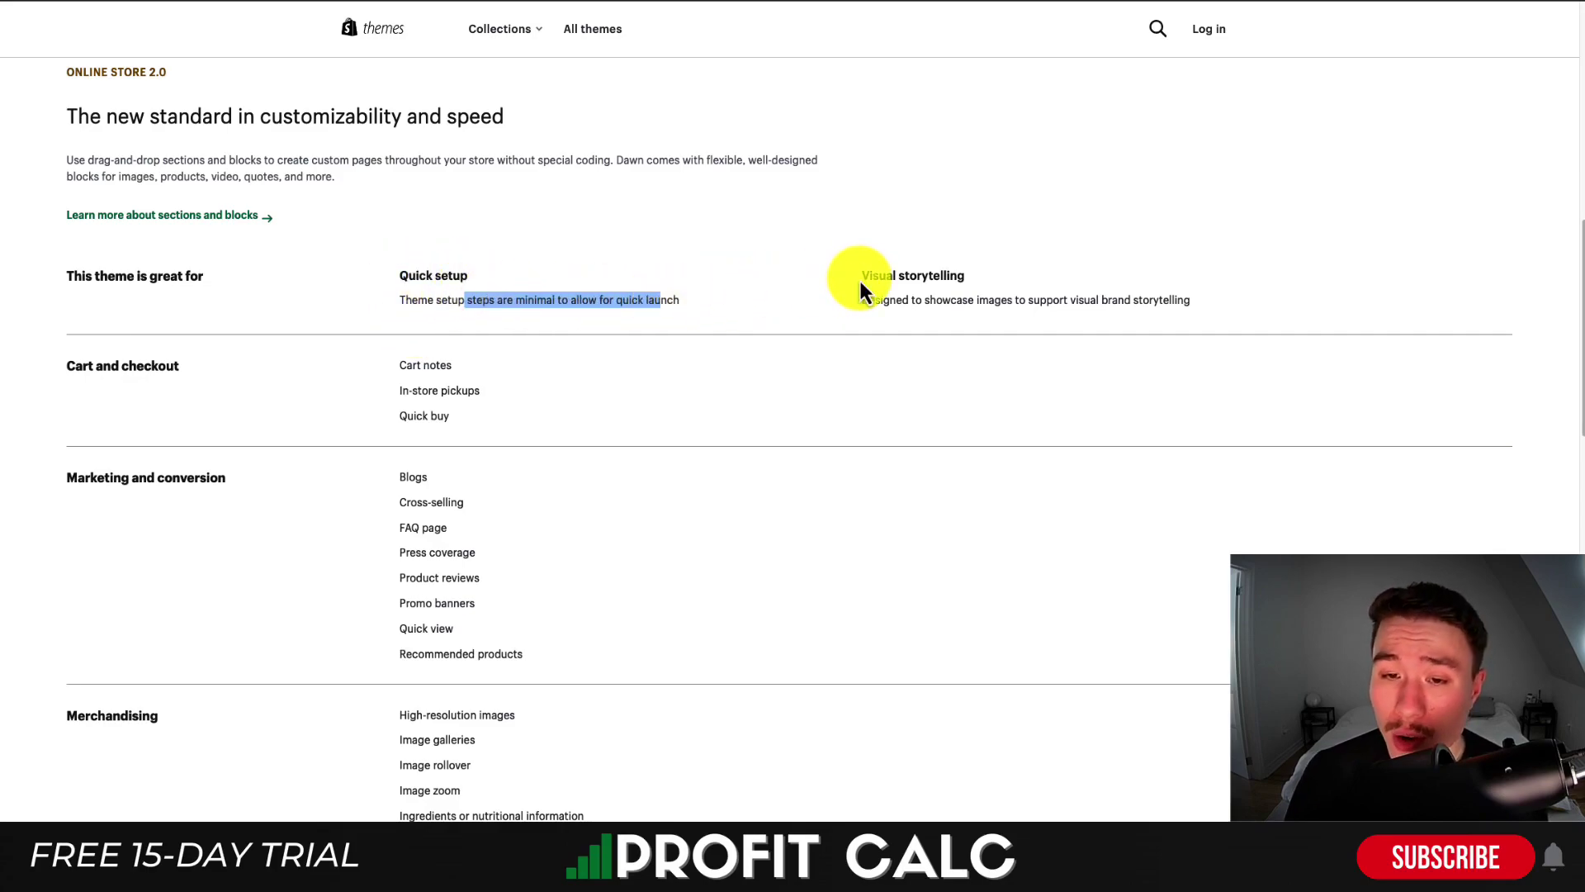
pyautogui.moveTo(862, 275); pyautogui.dragTo(972, 276)
pyautogui.click(832, 316)
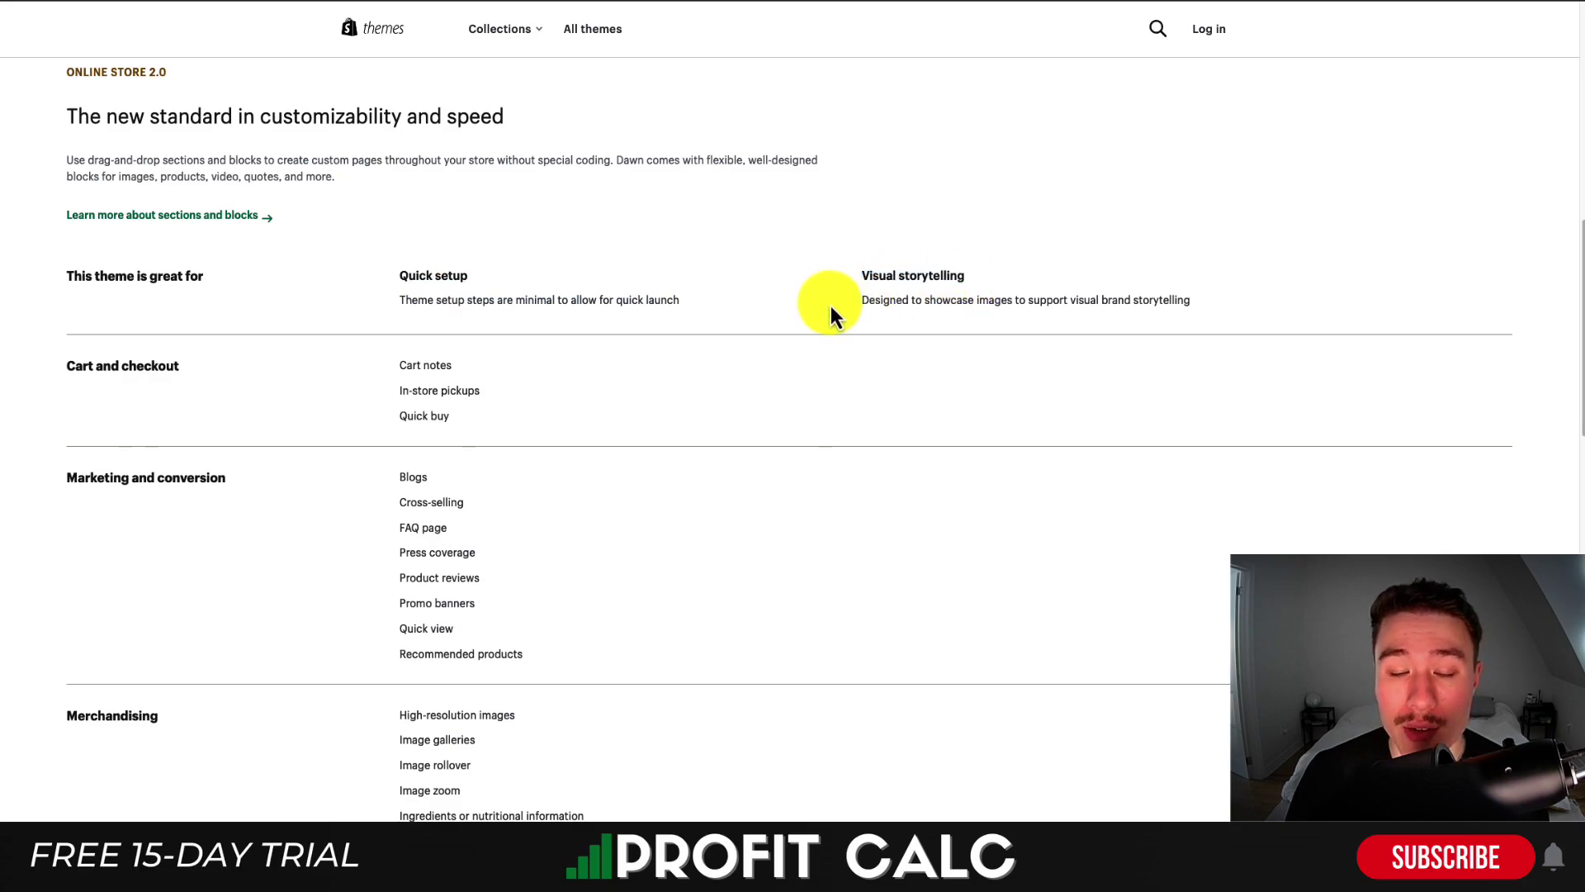
pyautogui.moveTo(832, 313); pyautogui.dragTo(1069, 306)
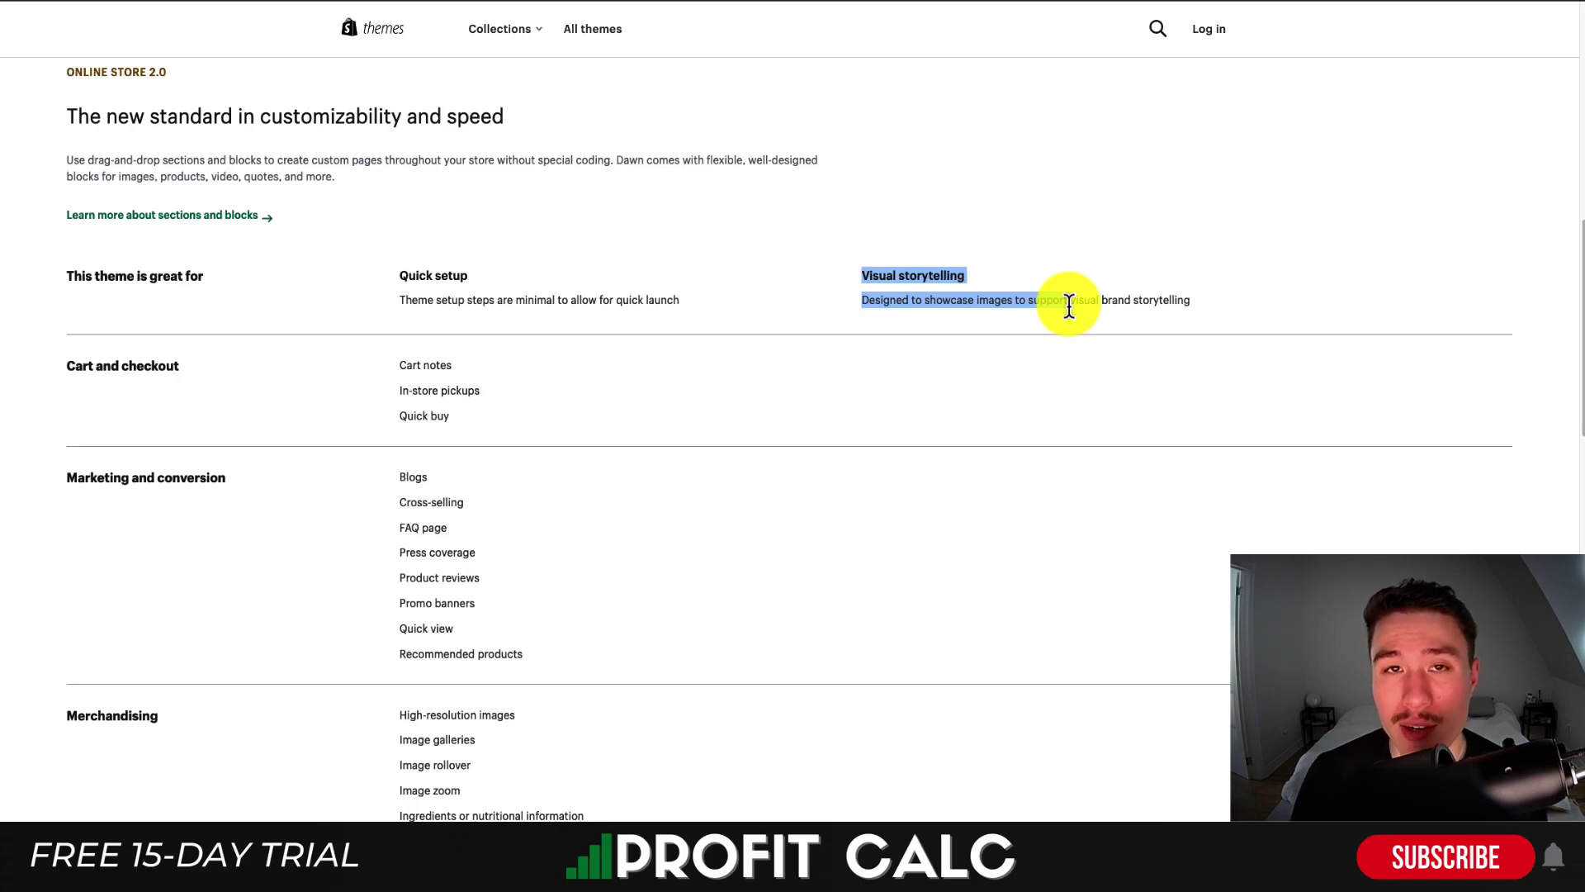
# Scroll down and highlight the Cross-selling and Product reviews features.
pyautogui.scroll(-3, 512, 215)
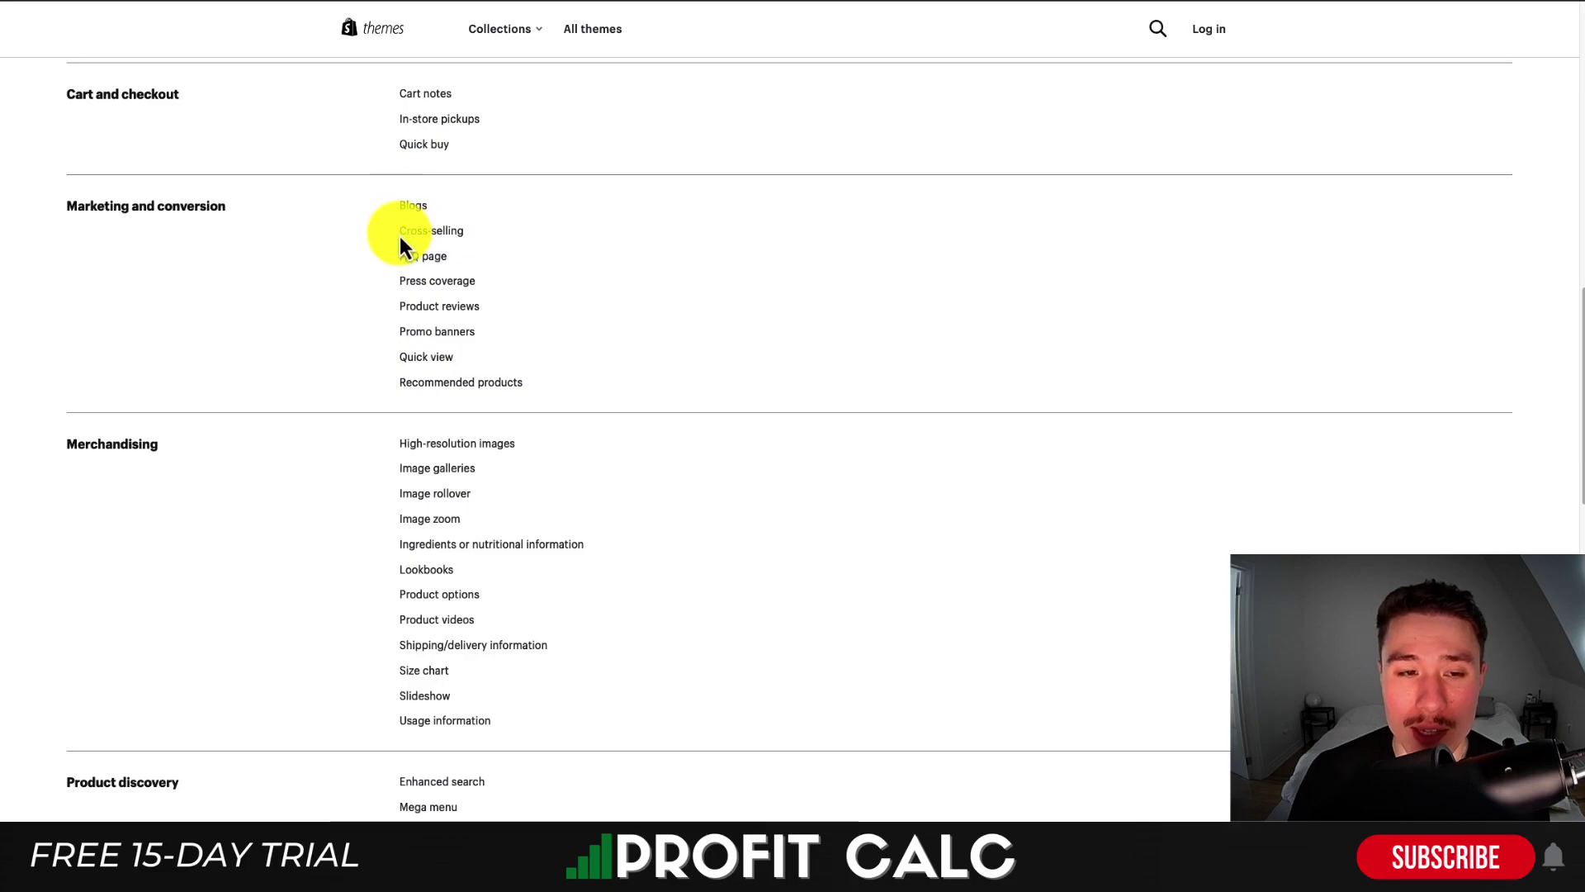
pyautogui.moveTo(400, 235); pyautogui.dragTo(478, 234)
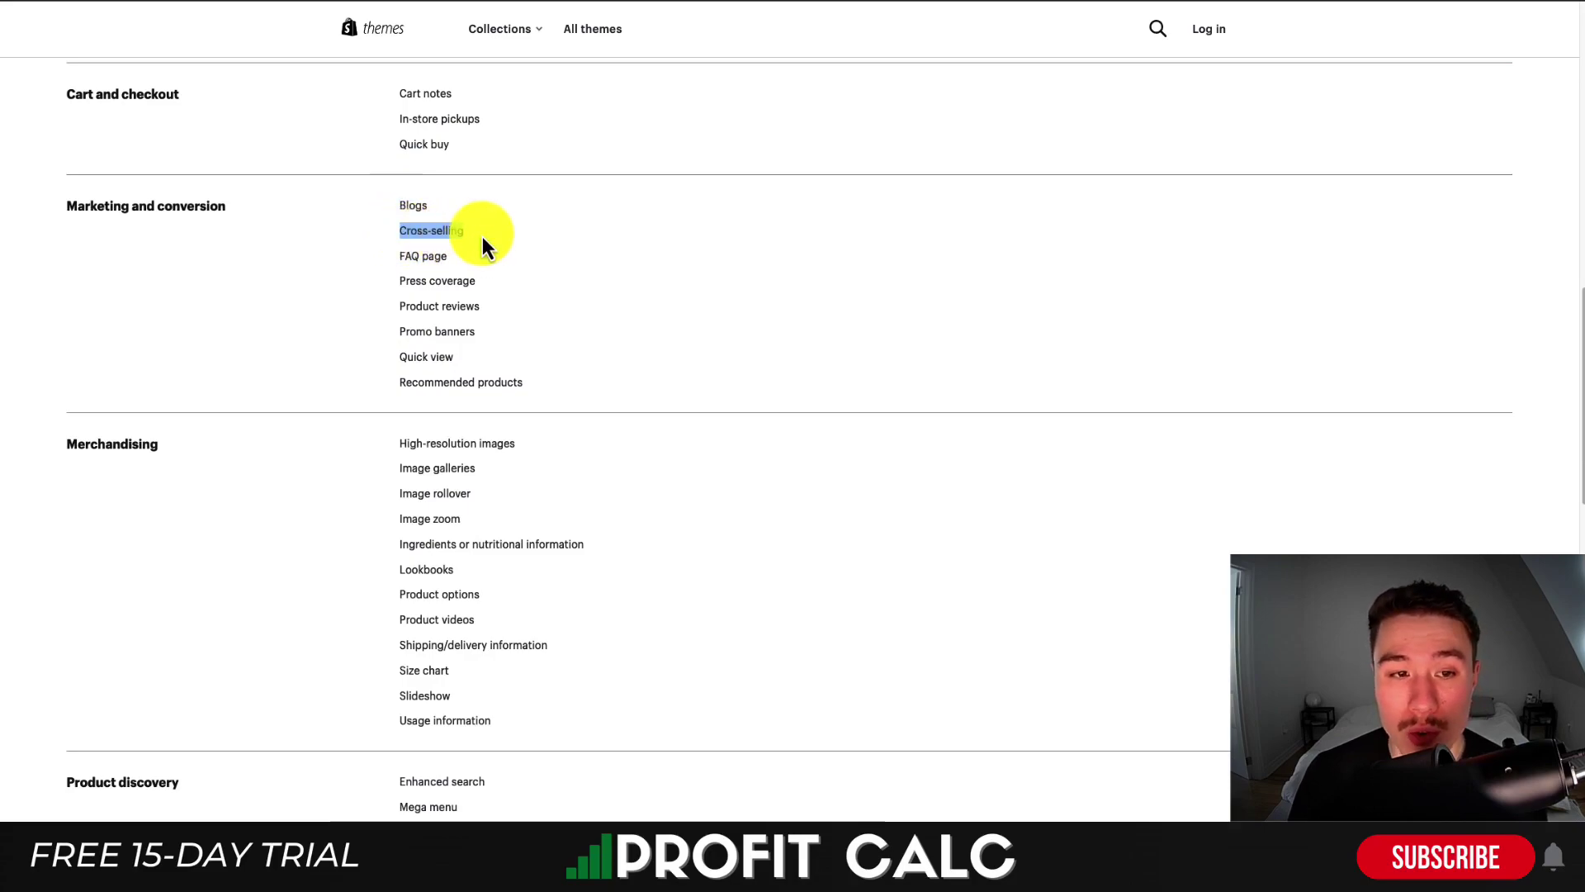
pyautogui.click(432, 248)
pyautogui.moveTo(405, 307); pyautogui.dragTo(480, 308)
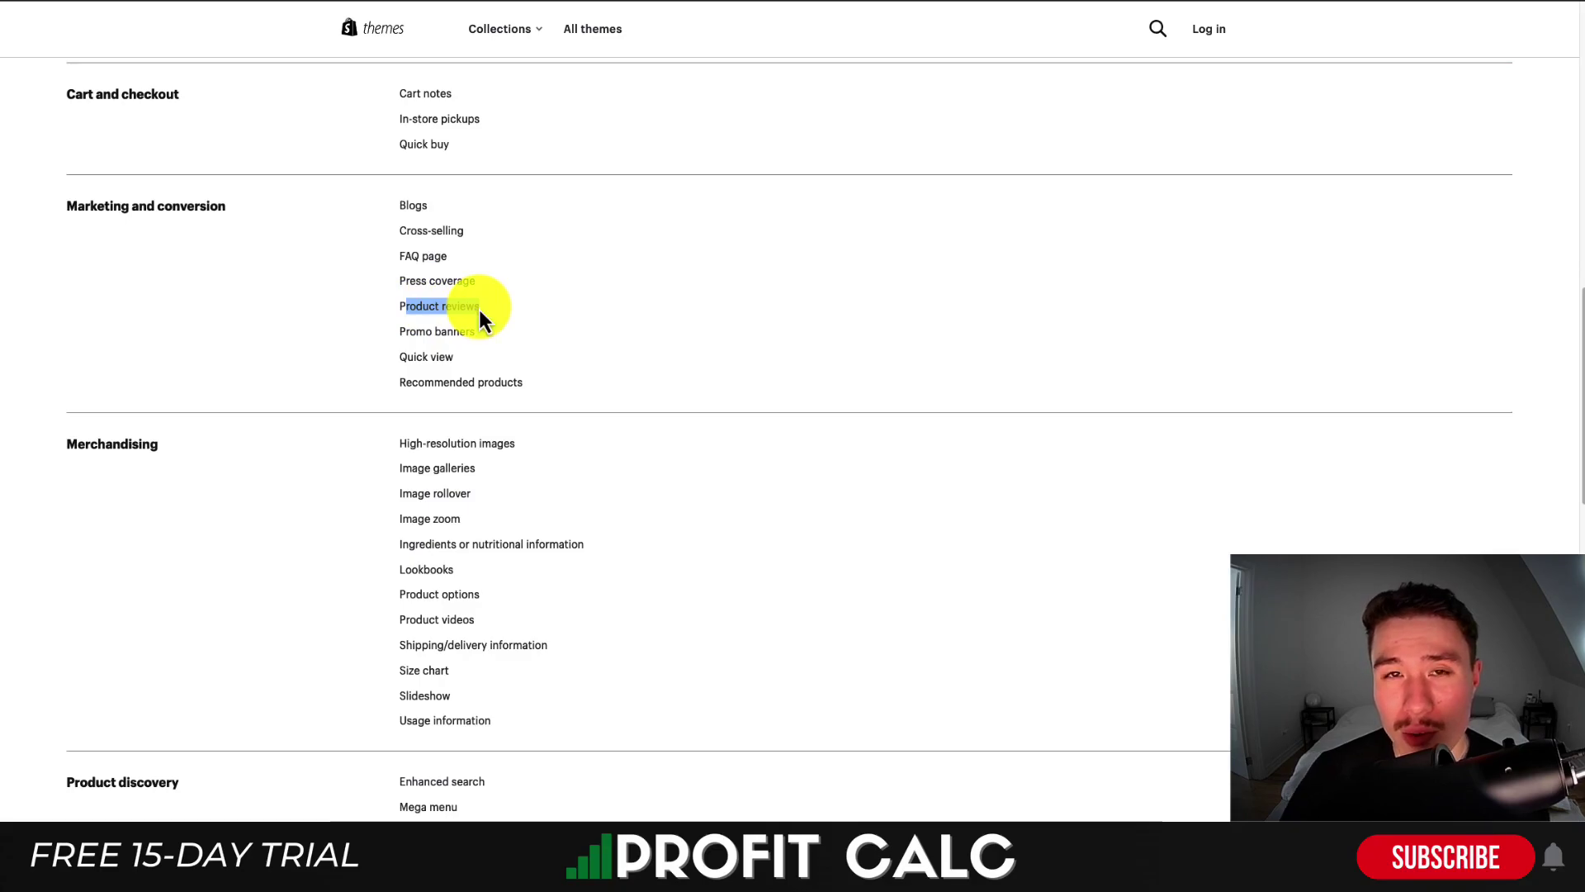
# Highlight the Enhanced search and filtering features, scrolling down to the Theme Store promise.
pyautogui.scroll(-2, 478, 305)
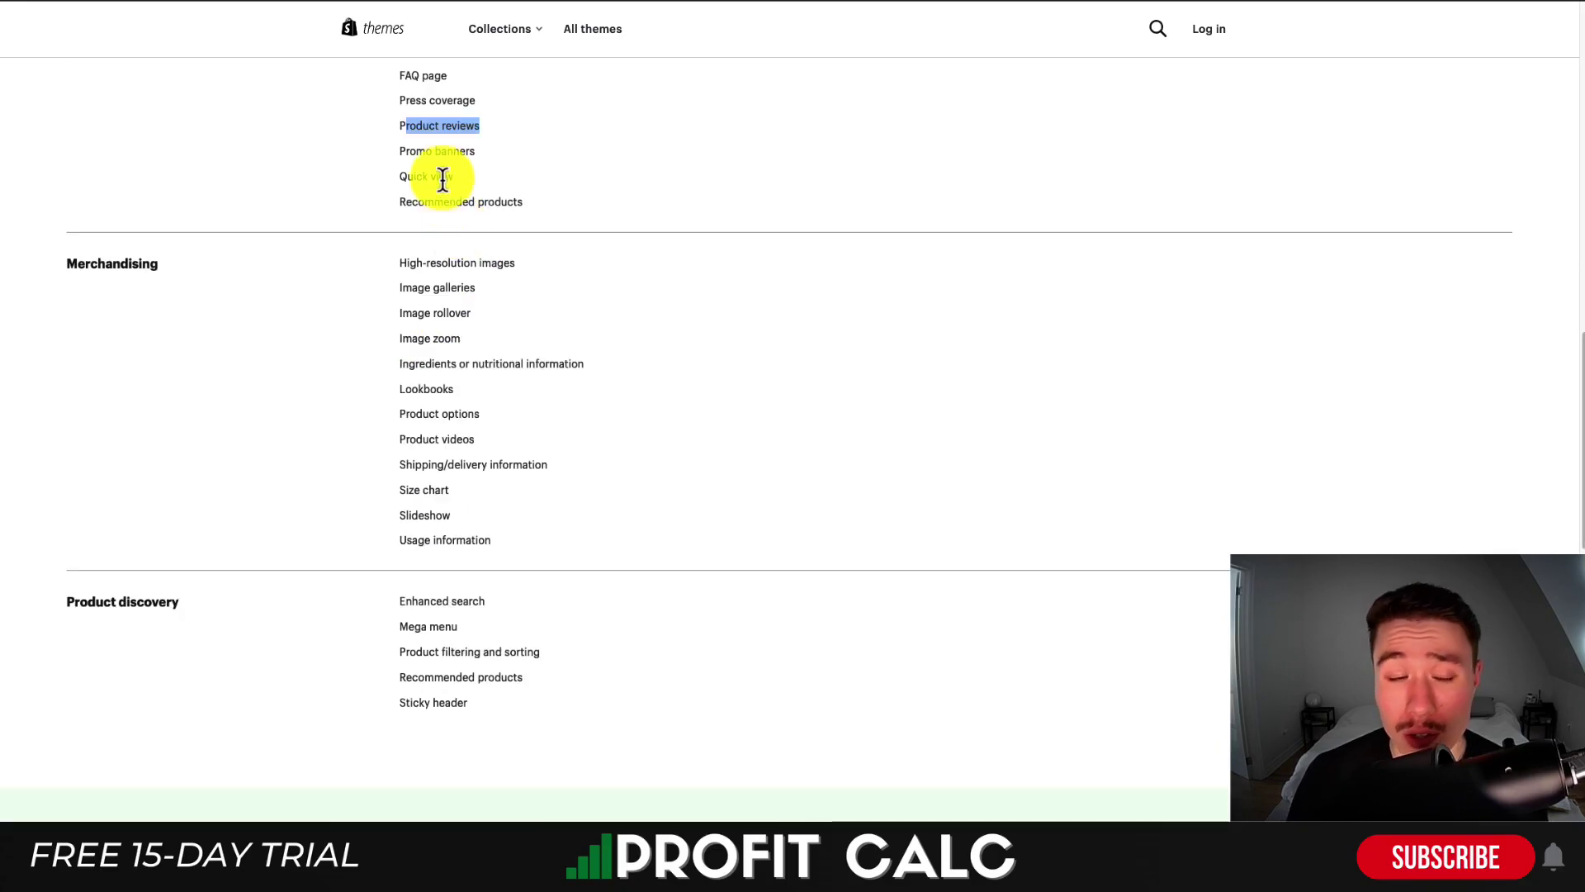
pyautogui.moveTo(465, 202)
pyautogui.mouseDown()
pyautogui.moveTo(497, 208)
pyautogui.moveTo(480, 218)
pyautogui.mouseUp()
pyautogui.scroll(-2, 498, 208)
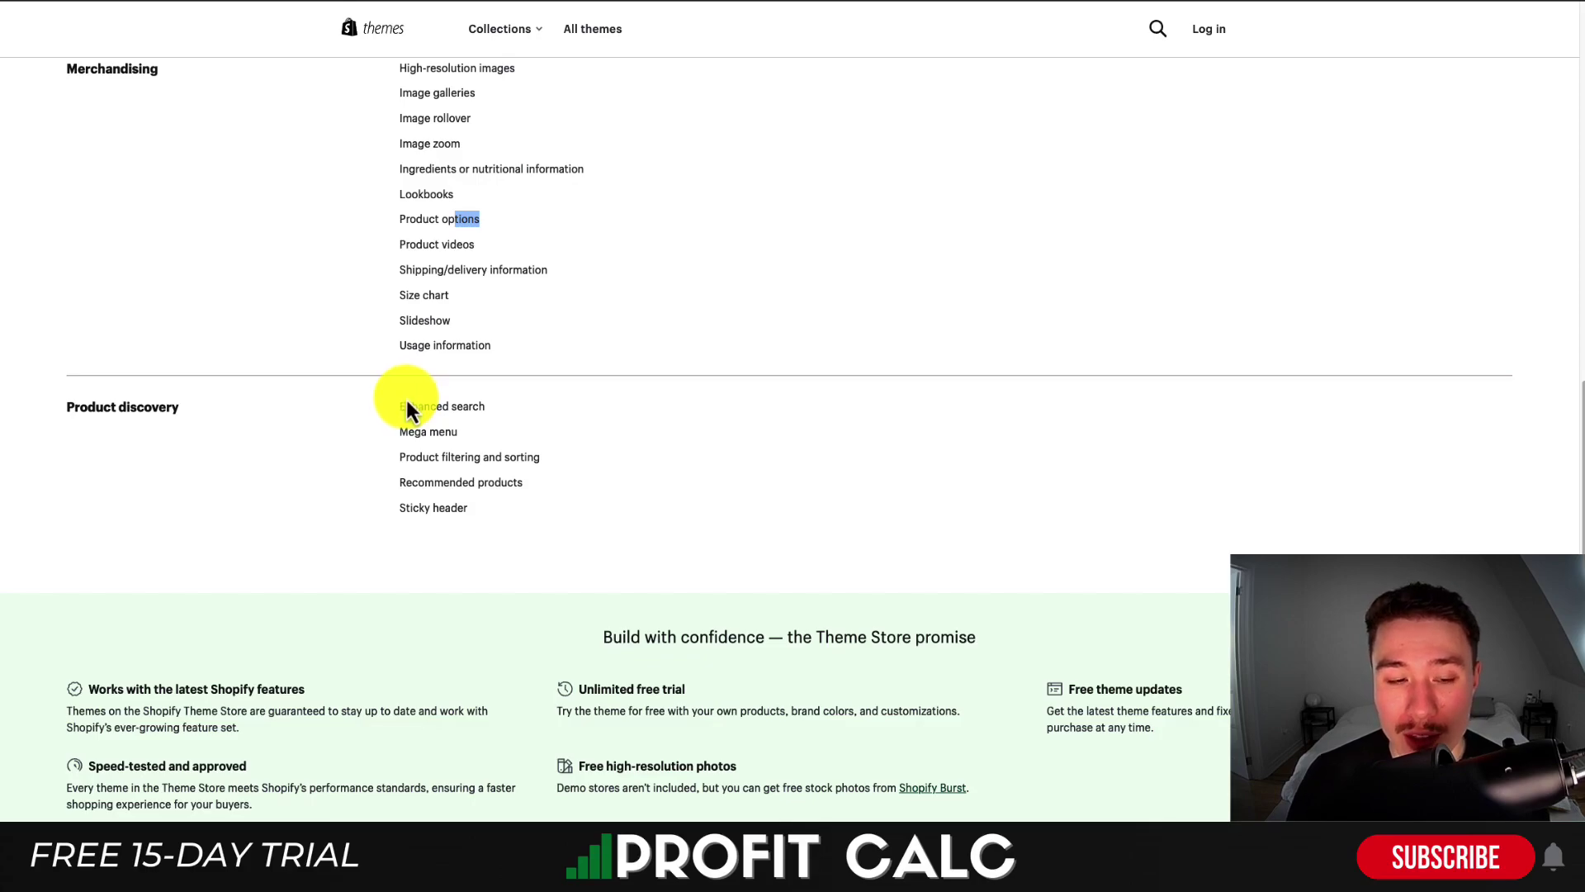
pyautogui.moveTo(400, 407); pyautogui.dragTo(462, 517)
pyautogui.click(424, 435)
pyautogui.click(475, 486)
pyautogui.scroll(-5, 644, 443)
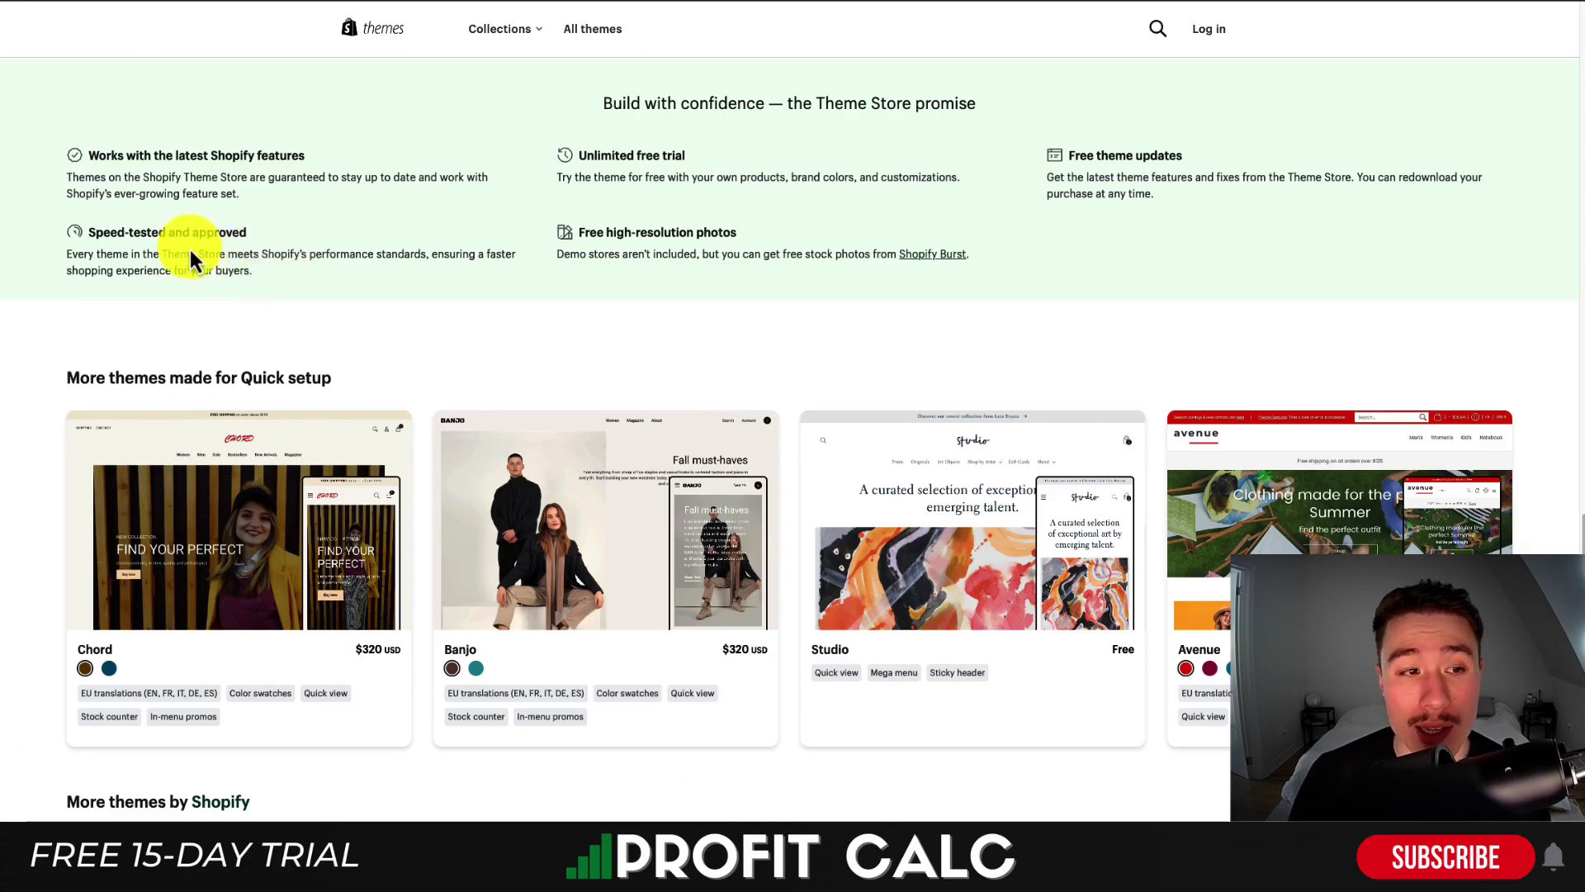
# Highlight the Speed-tested, latest Shopify features and Free theme updates promises, then return to the page top.
pyautogui.moveTo(110, 232); pyautogui.dragTo(258, 249)
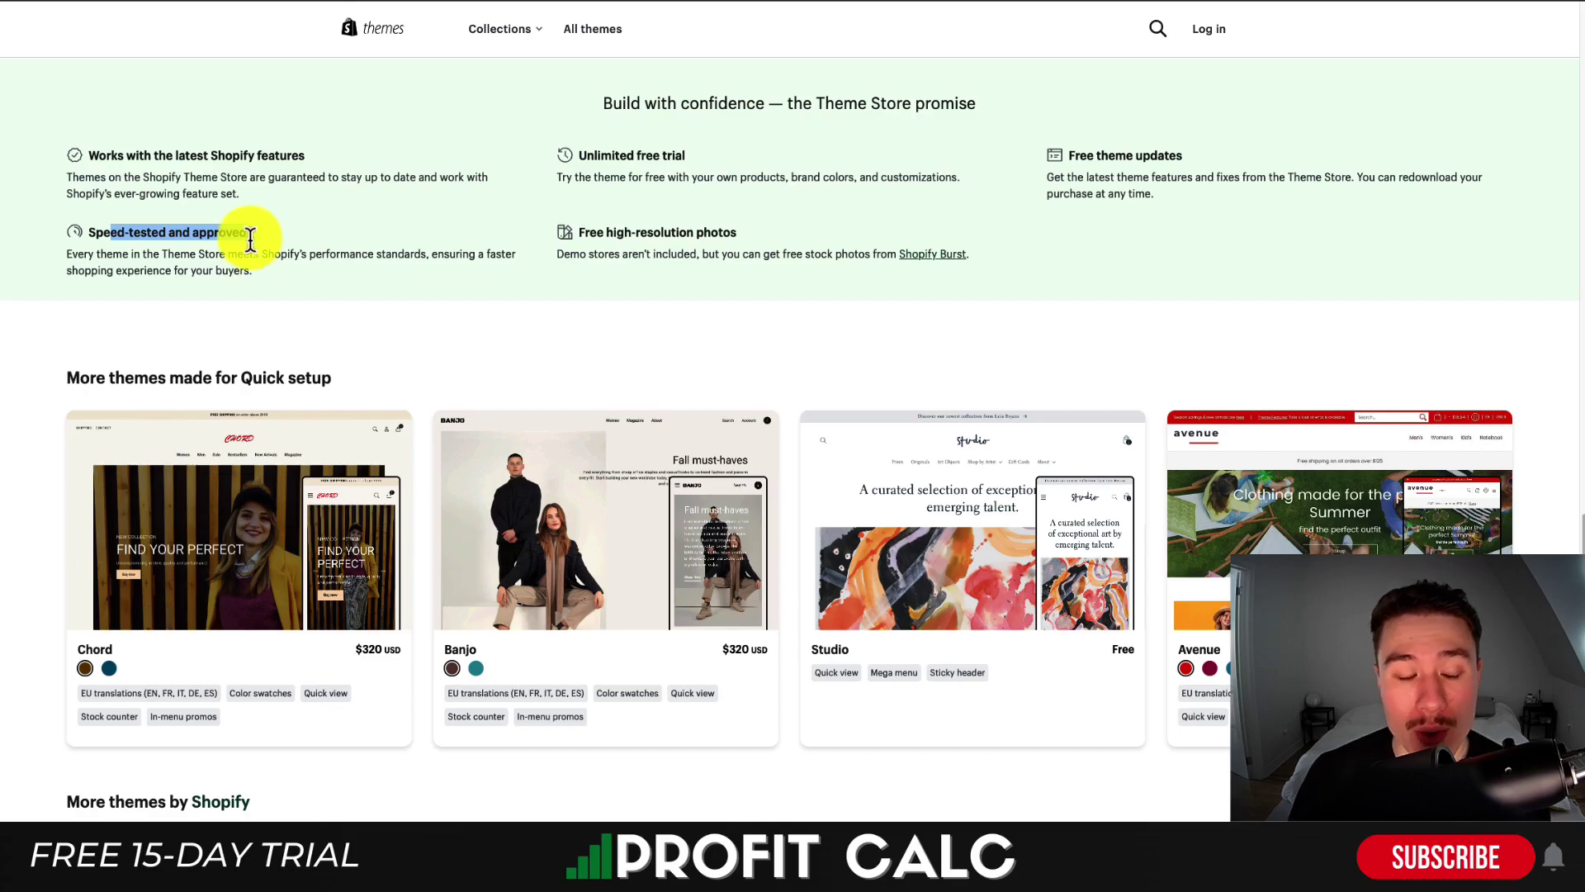
pyautogui.moveTo(130, 254); pyautogui.dragTo(475, 255)
pyautogui.scroll(1, 151, 222)
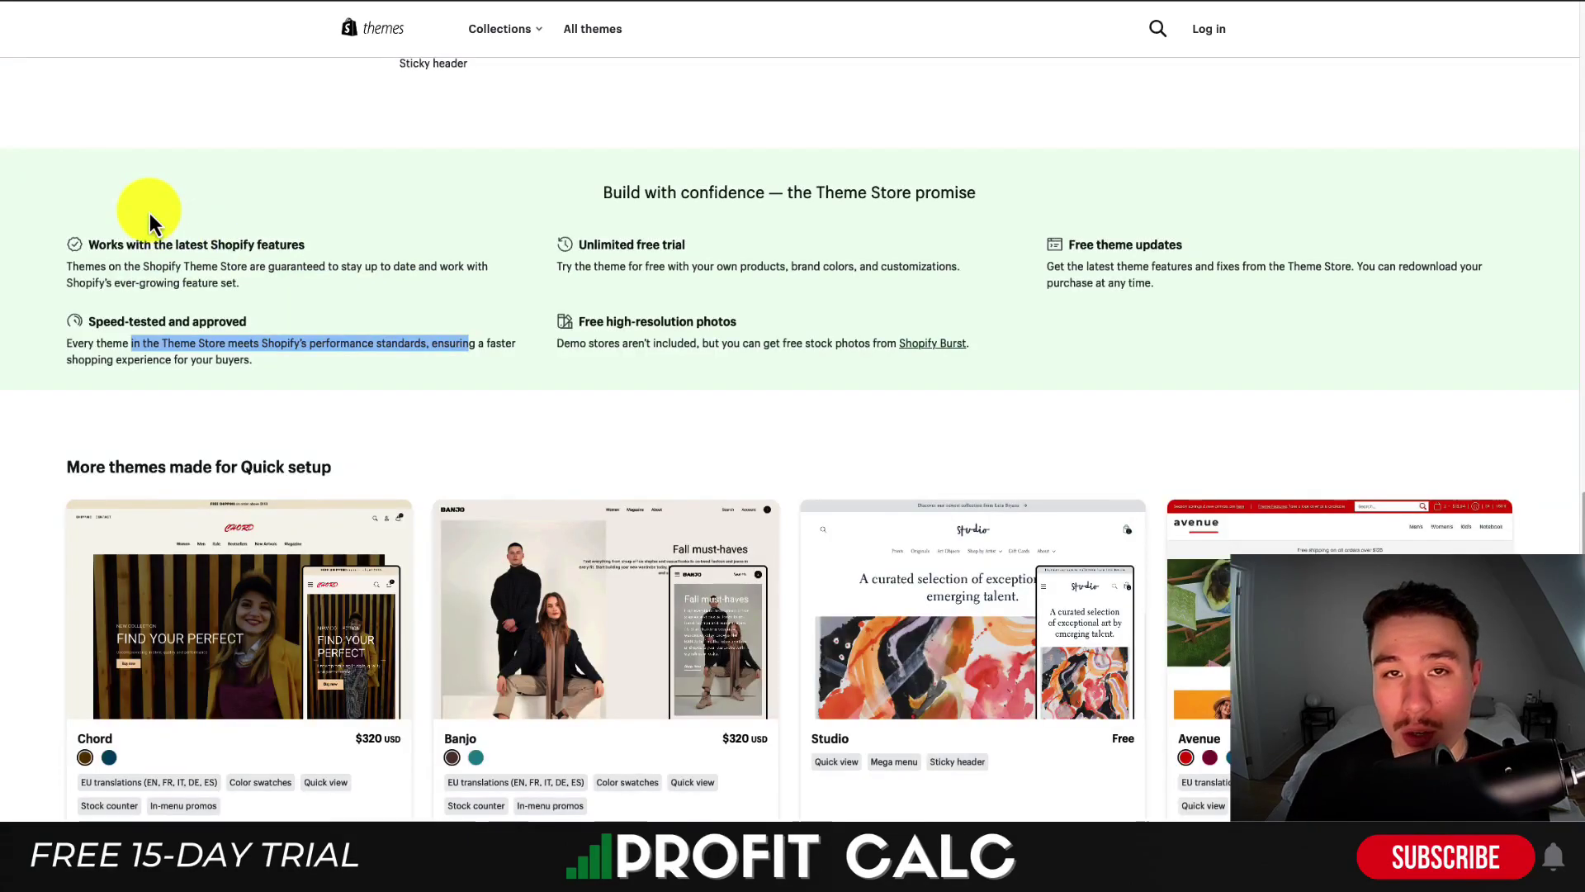
pyautogui.moveTo(144, 242); pyautogui.dragTo(321, 262)
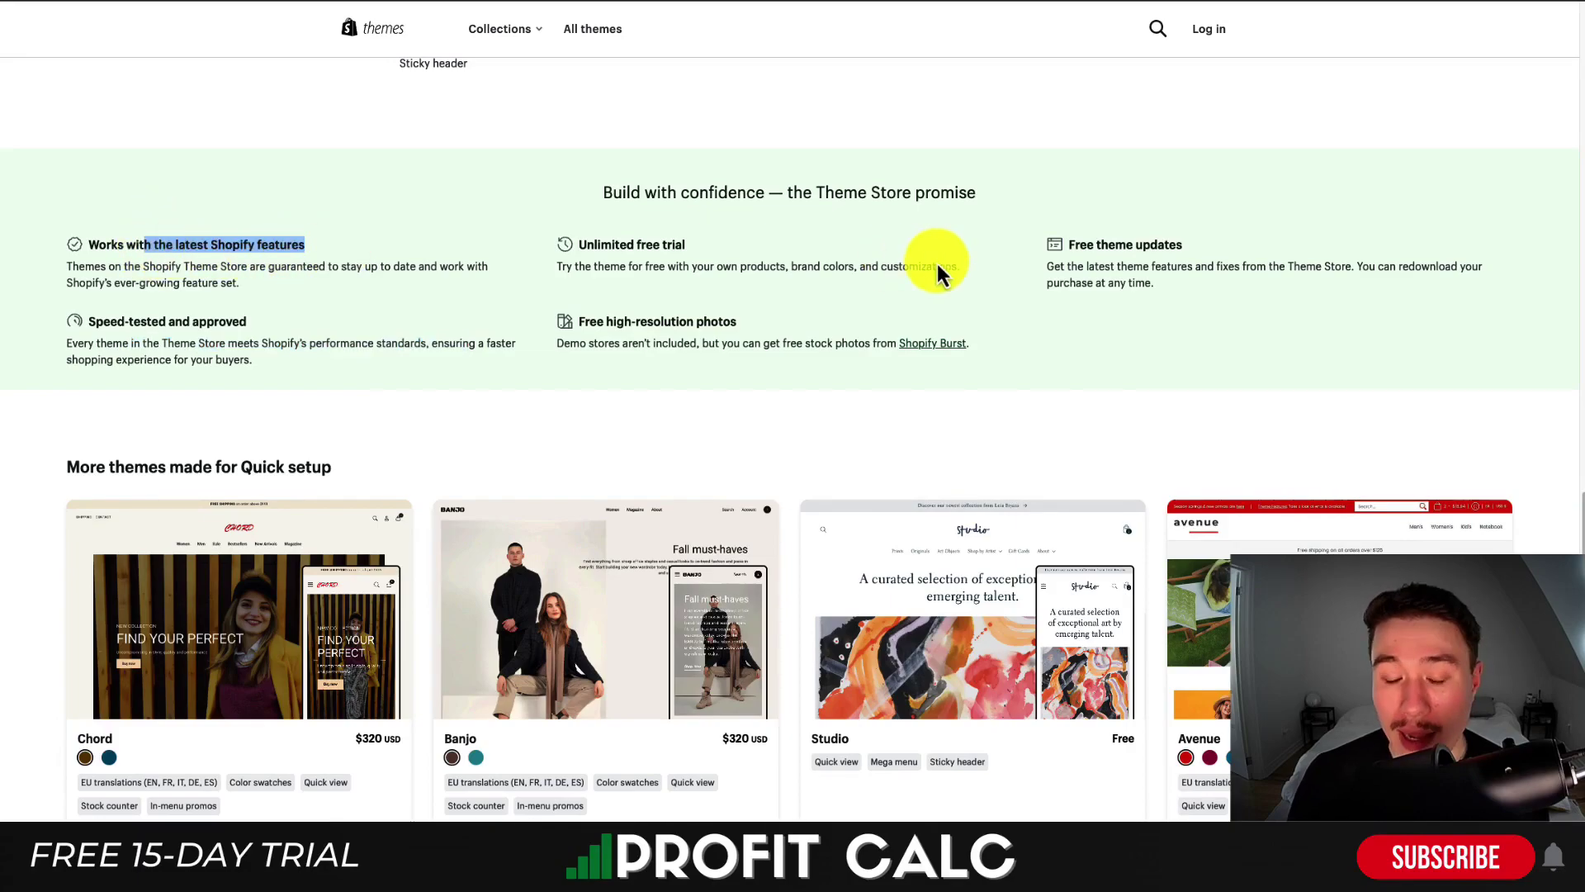
pyautogui.moveTo(1156, 266); pyautogui.dragTo(1181, 335)
pyautogui.press('Home')
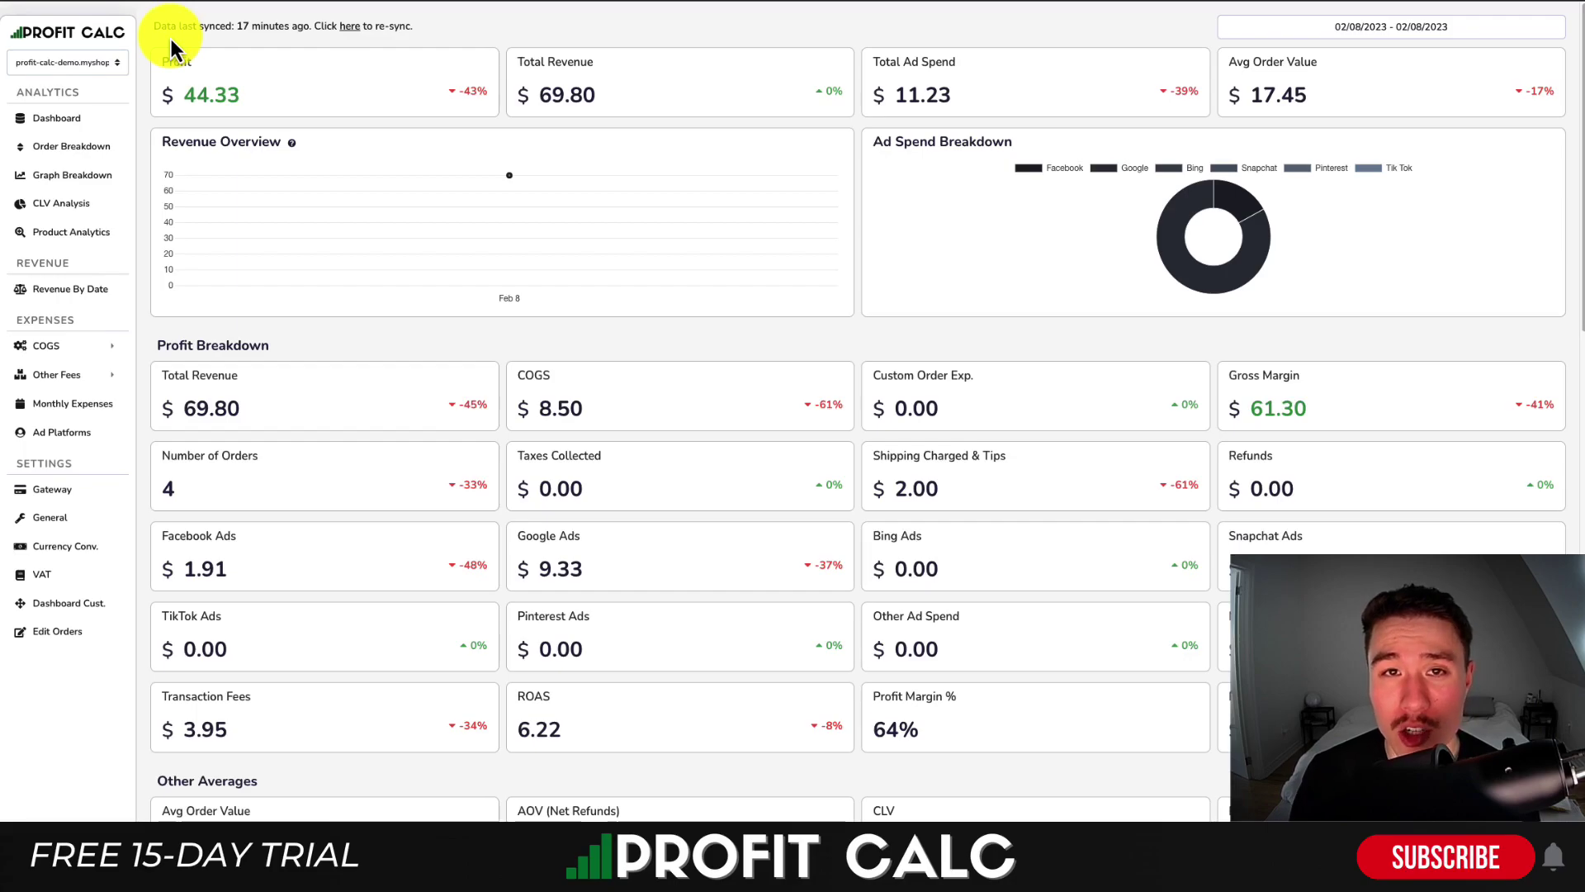
# Set the dashboard to Last 7 Days (02/02/2023 – 02/08/2023) and browse the Profit Breakdown cards.
pyautogui.click(1391, 26)
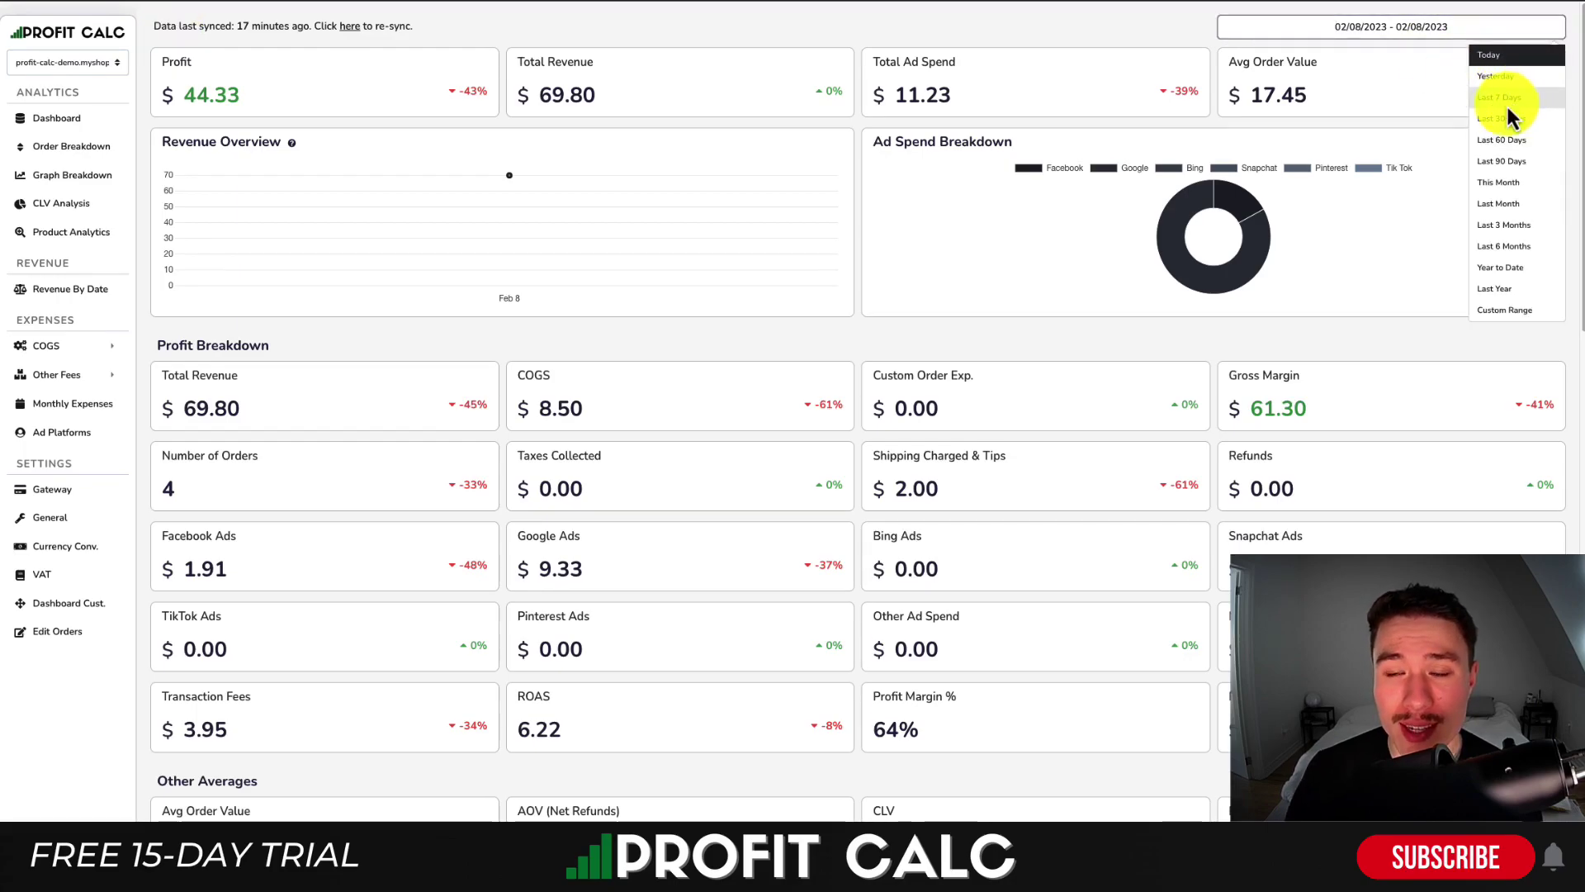
pyautogui.click(1523, 115)
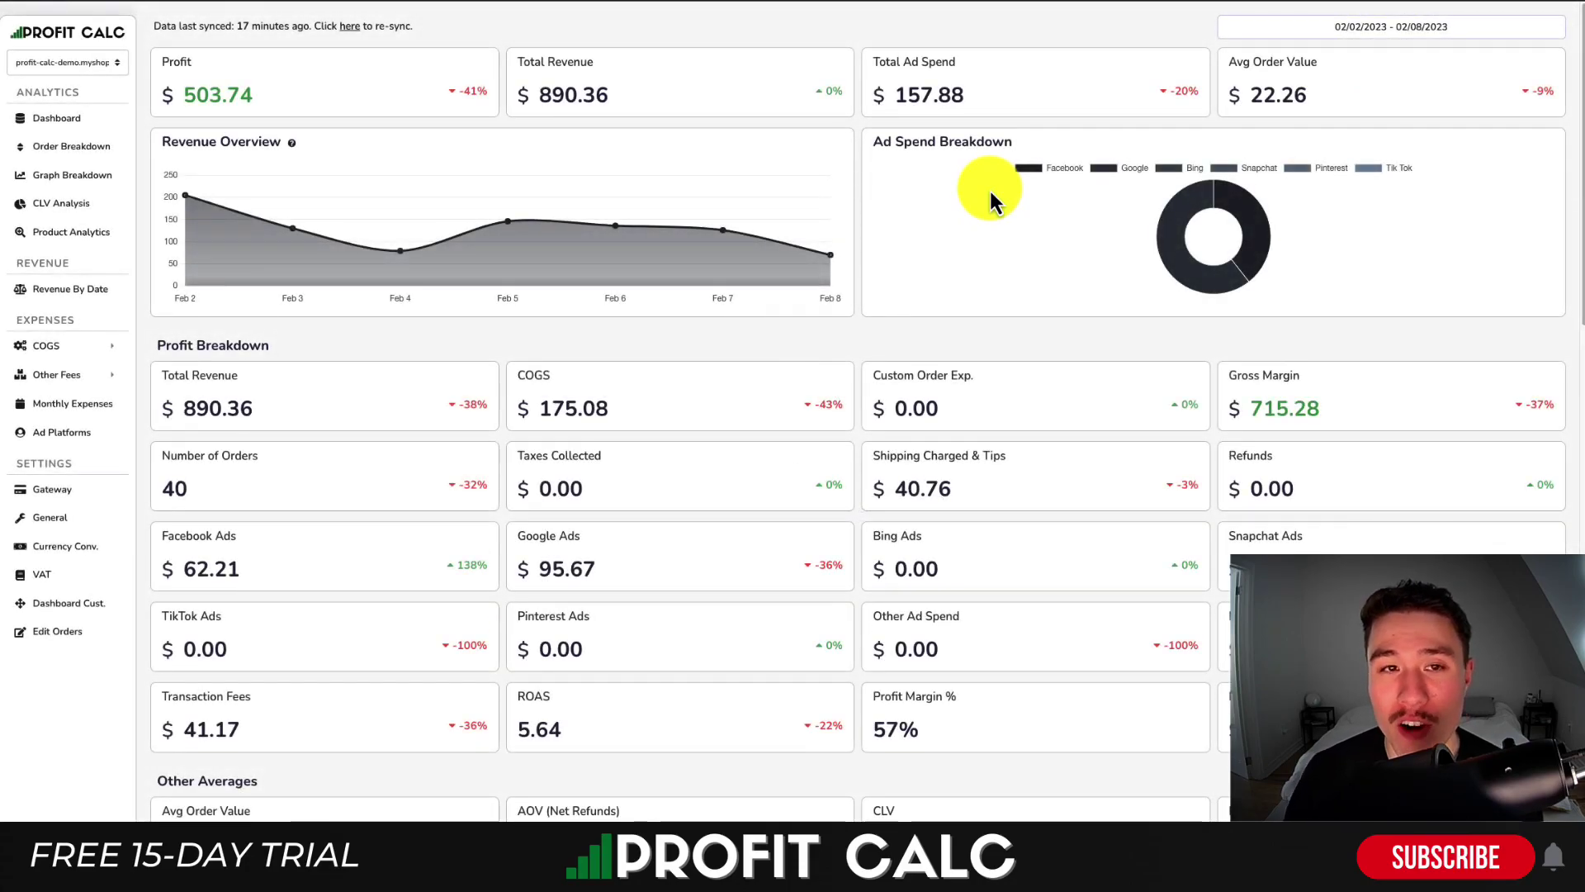
pyautogui.scroll(-1, 962, 217)
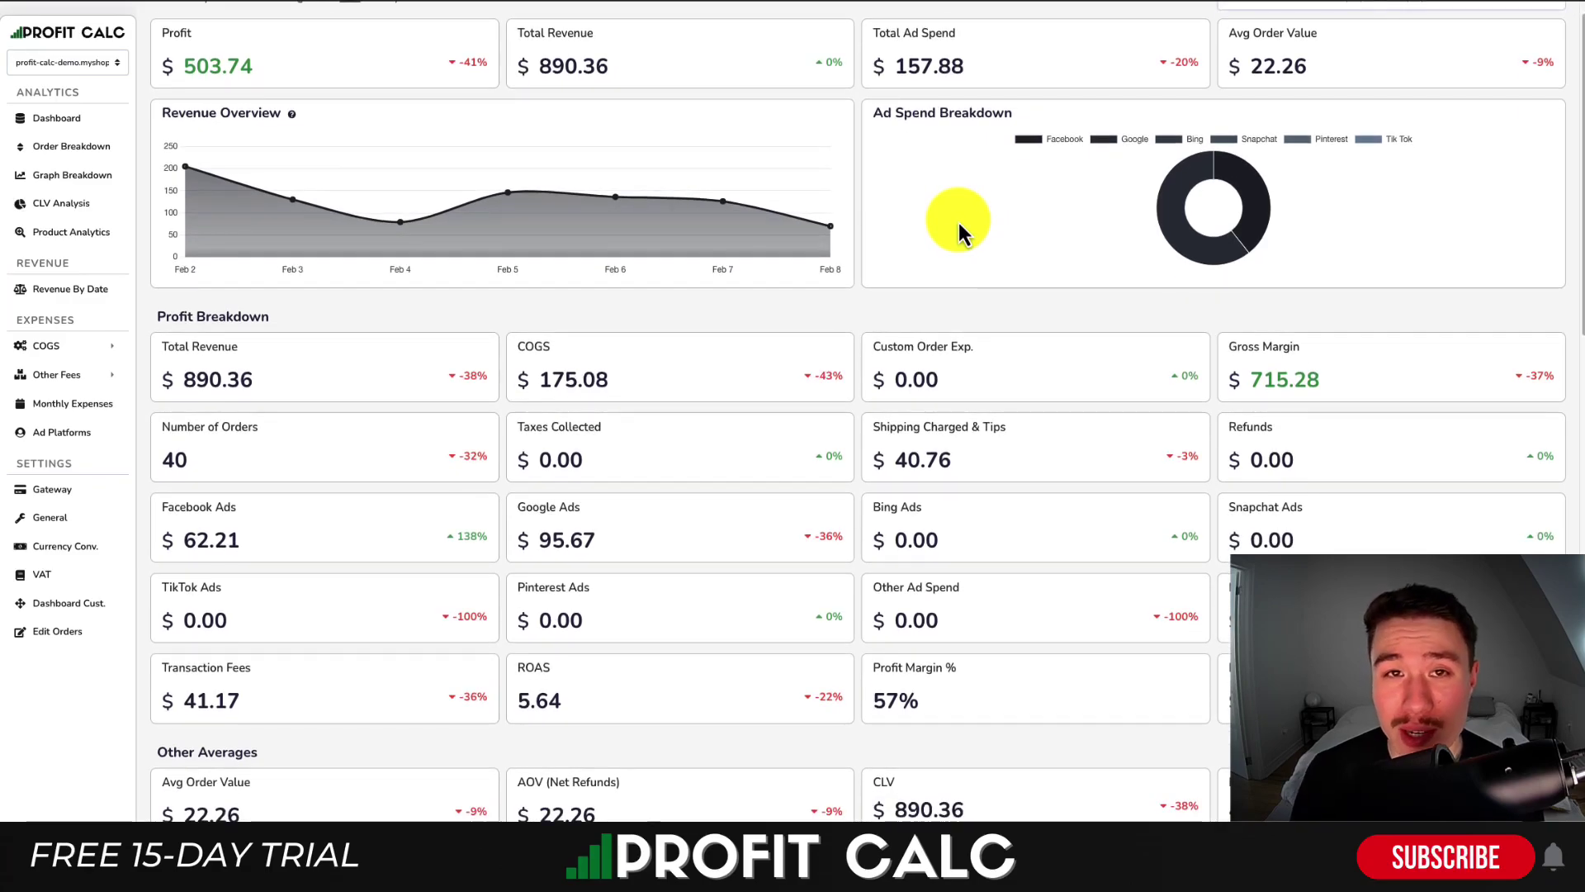
pyautogui.scroll(-3, 958, 219)
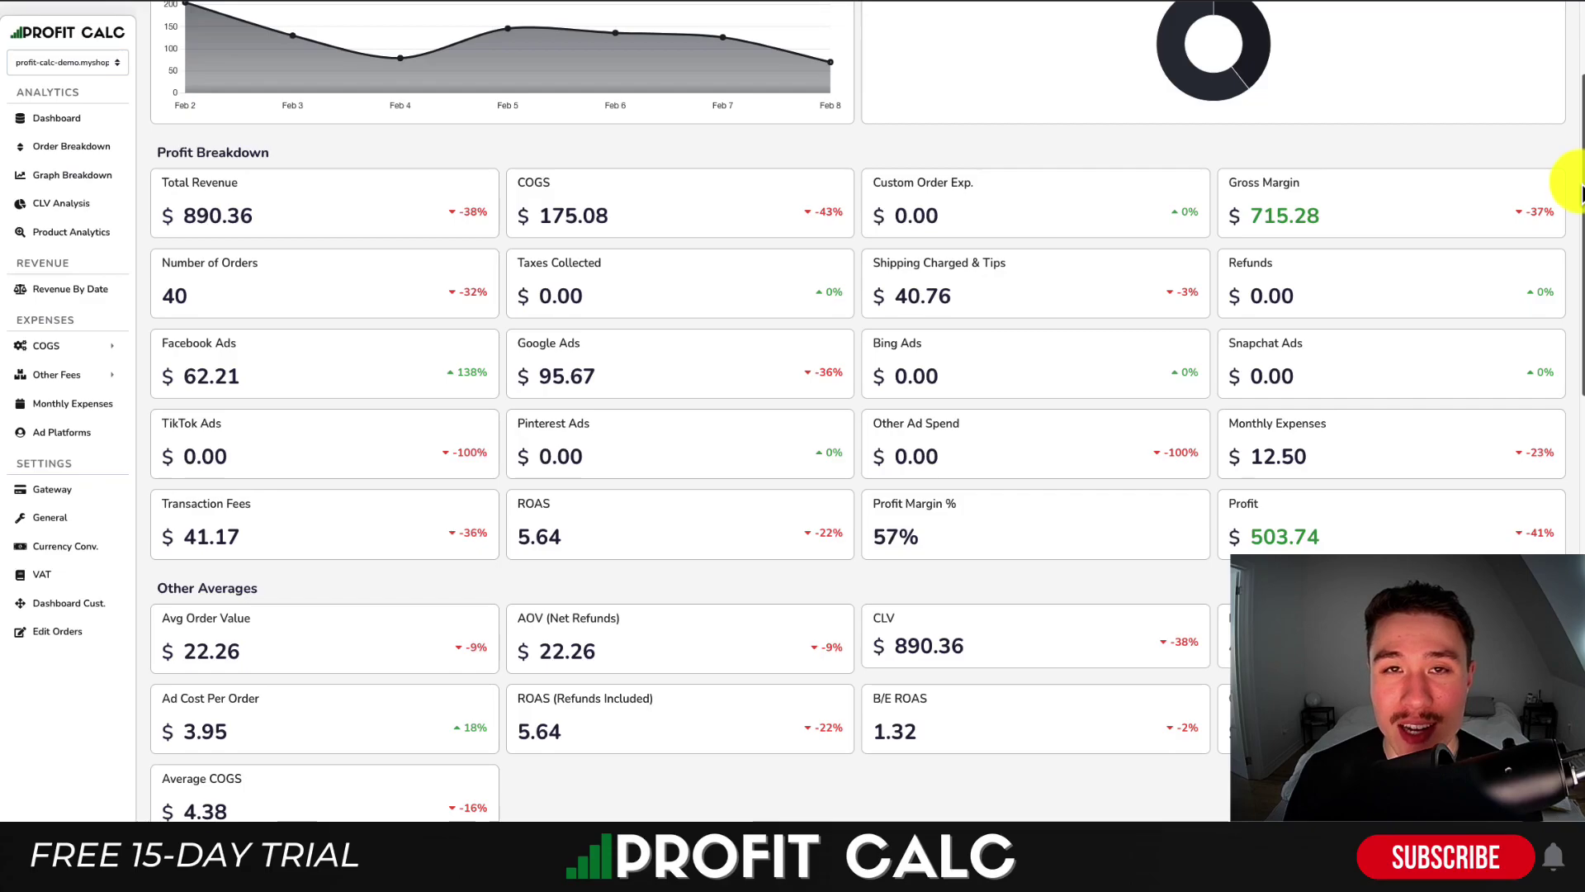
pyautogui.scroll(1, 1581, 194)
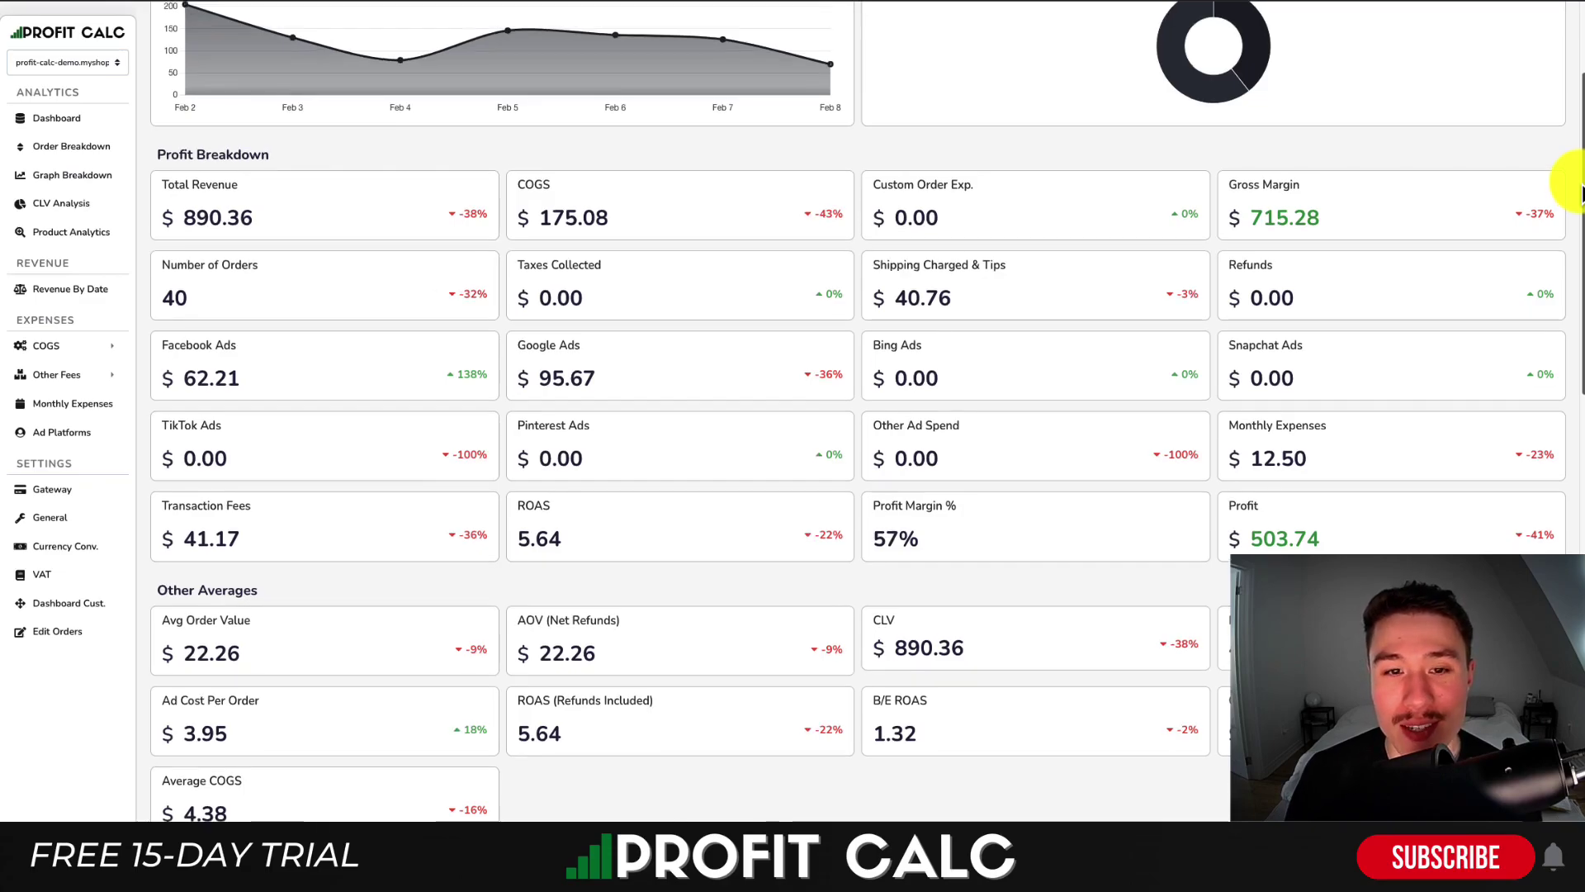
pyautogui.moveTo(1581, 194); pyautogui.dragTo(1546, 116)
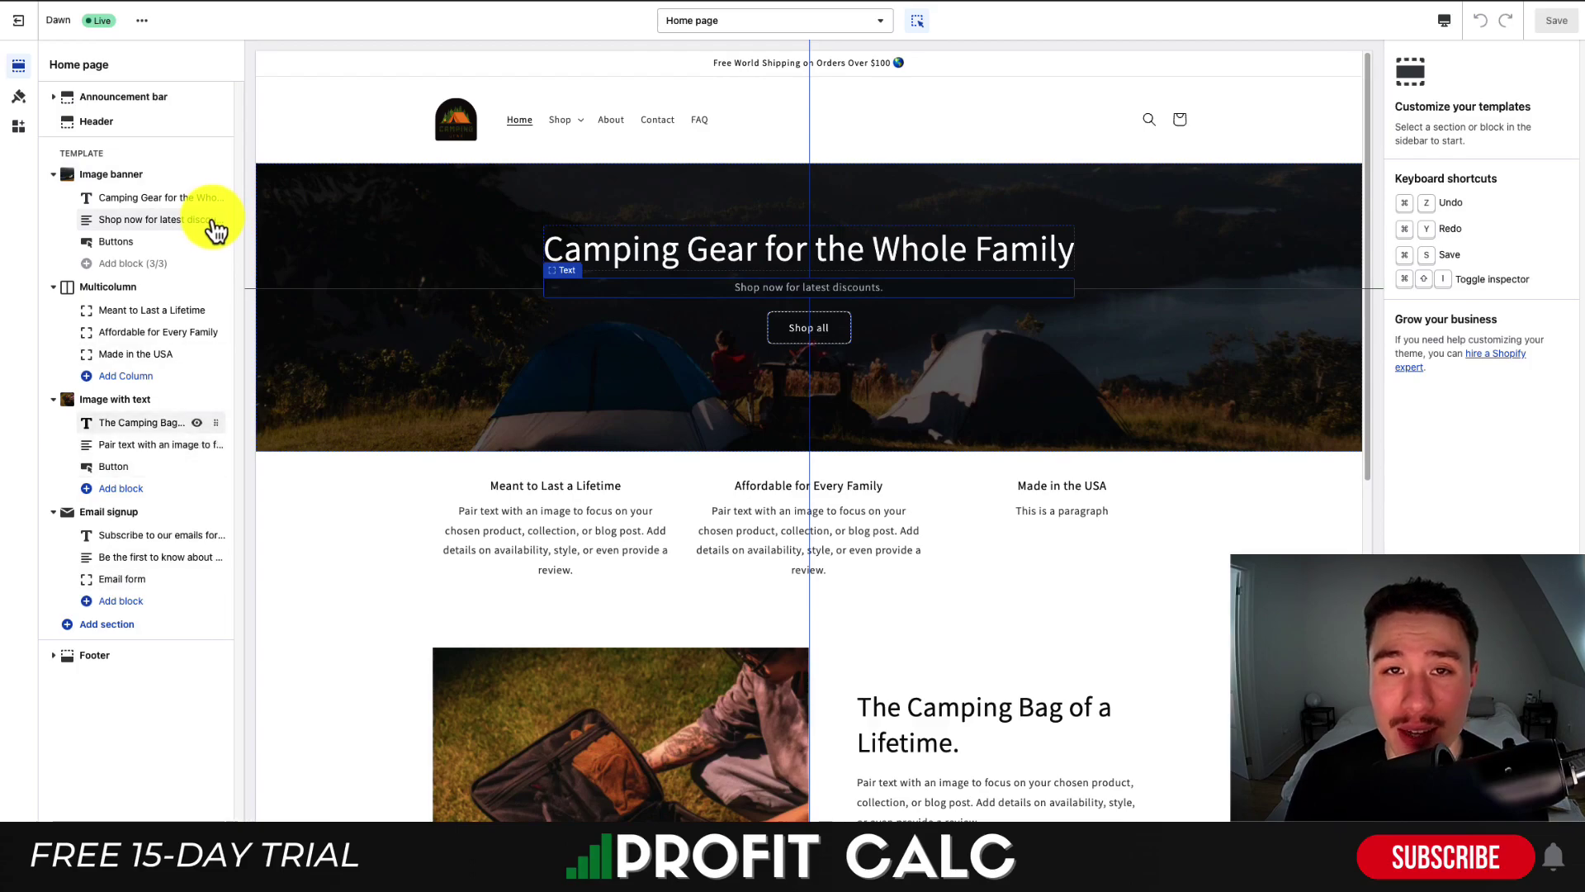
# Browse the Add section lists around the Multicolumn and Image with text sections on the Home page.
pyautogui.click(99, 636)
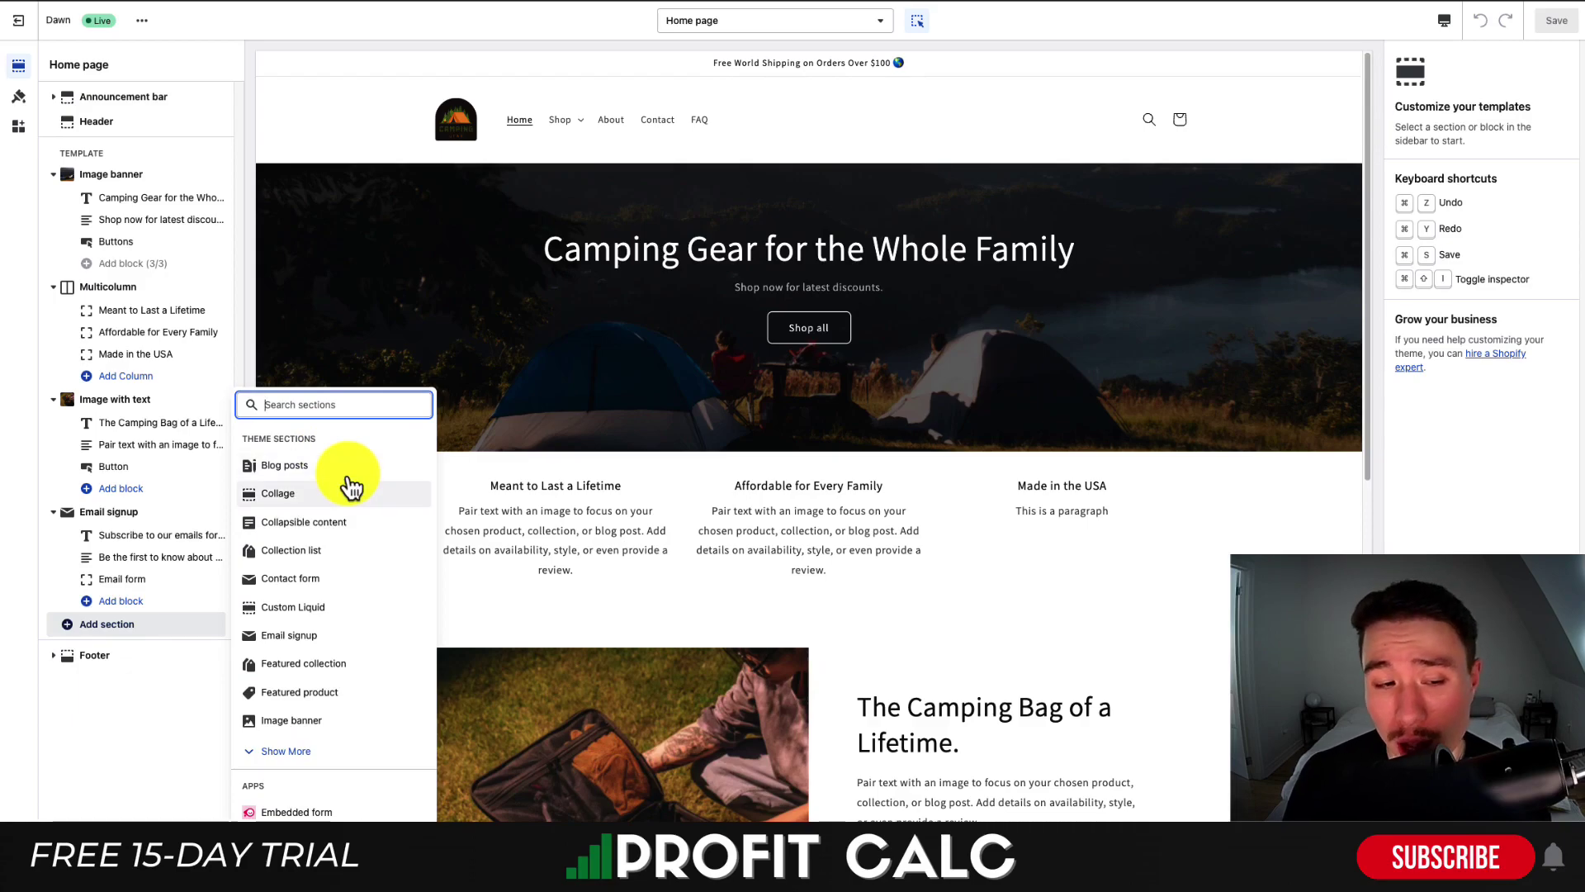
pyautogui.press('Down')
pyautogui.press('Down')
pyautogui.press('Down')
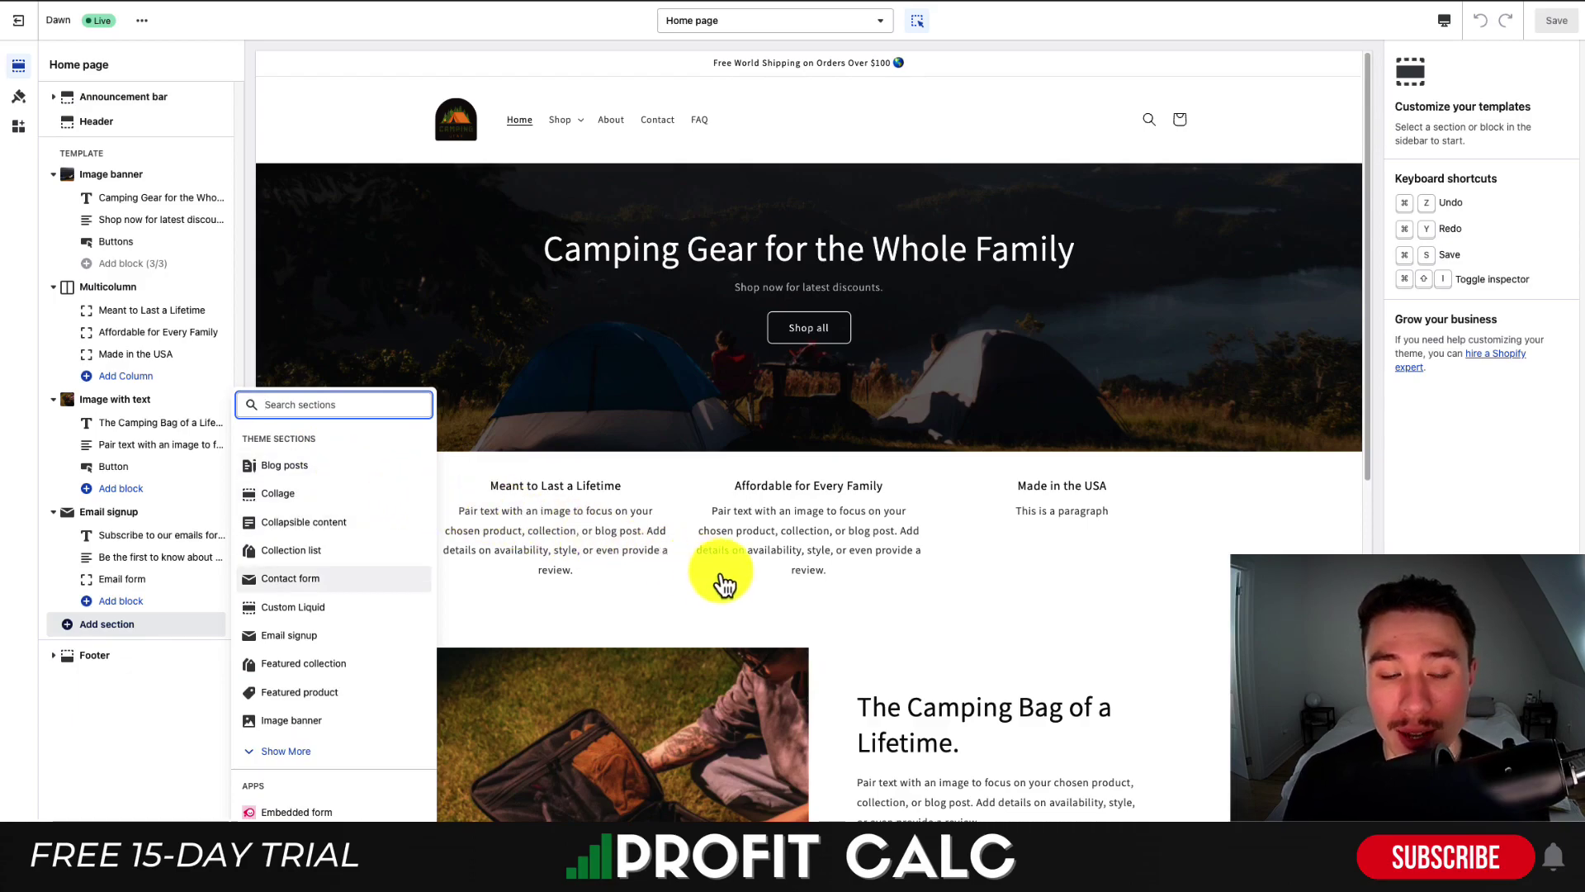
pyautogui.click(881, 612)
pyautogui.scroll(-5, 659, 502)
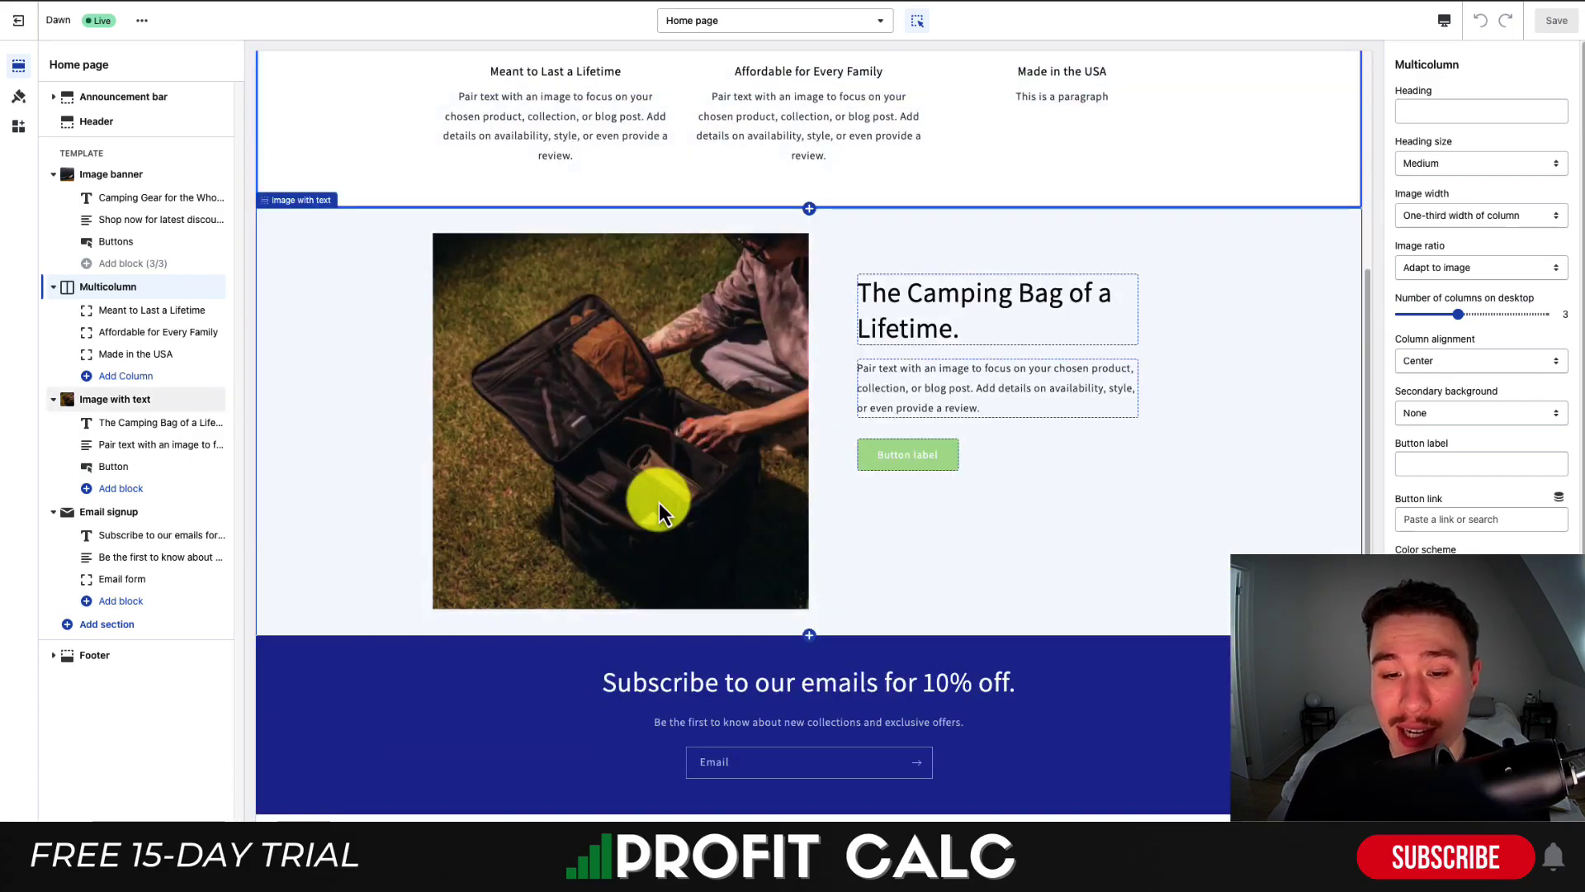
pyautogui.scroll(-1, 658, 502)
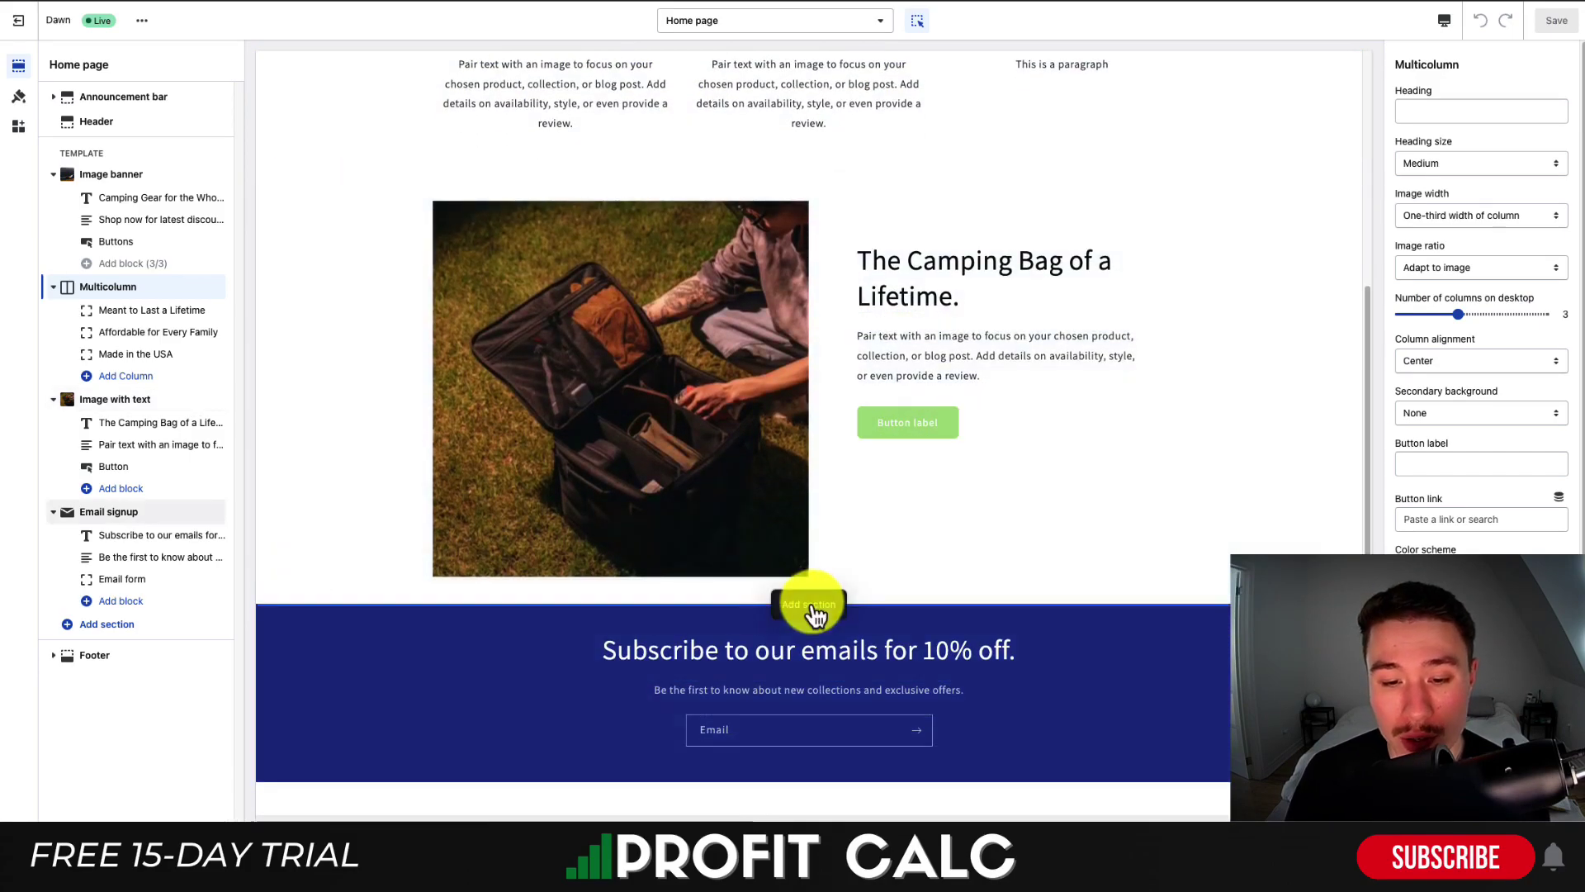
pyautogui.click(812, 610)
pyautogui.click(813, 596)
pyautogui.scroll(-1, 811, 578)
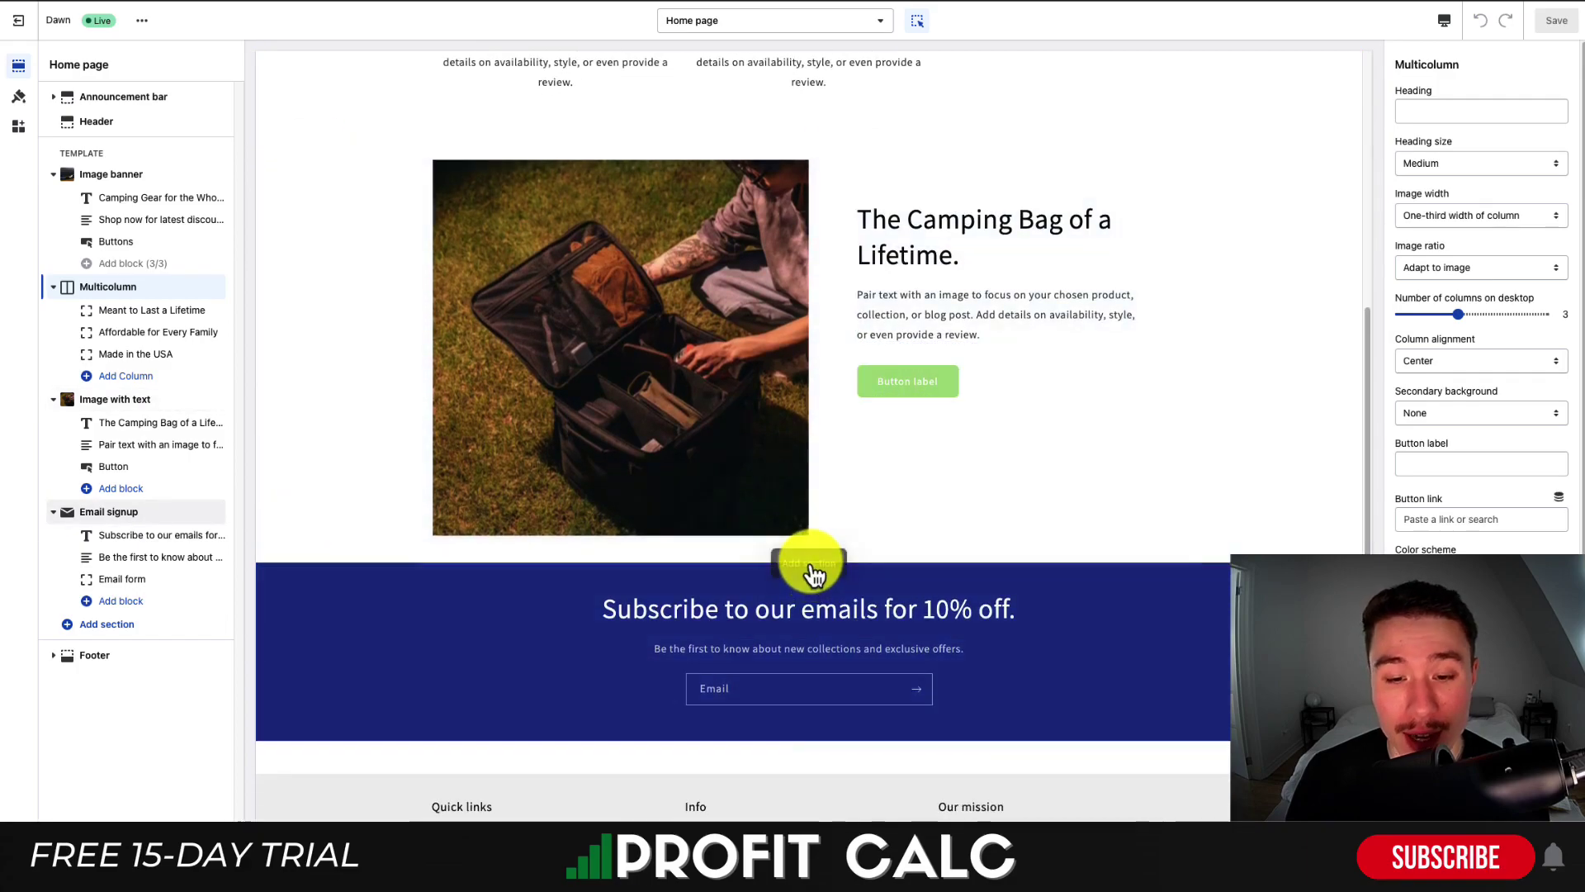
pyautogui.click(811, 565)
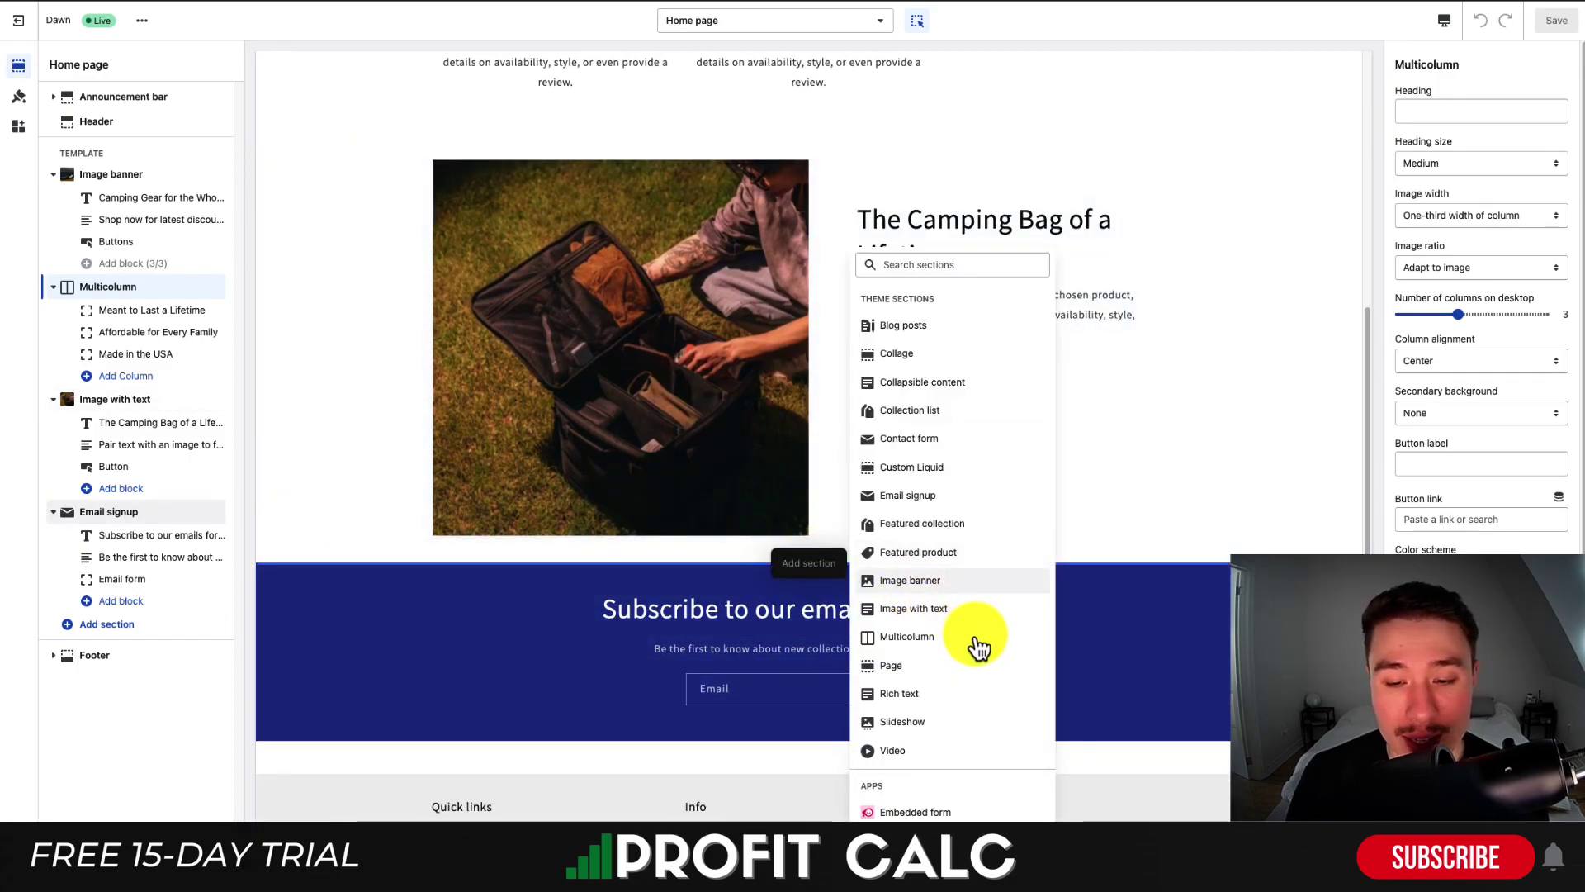
pyautogui.click(1132, 557)
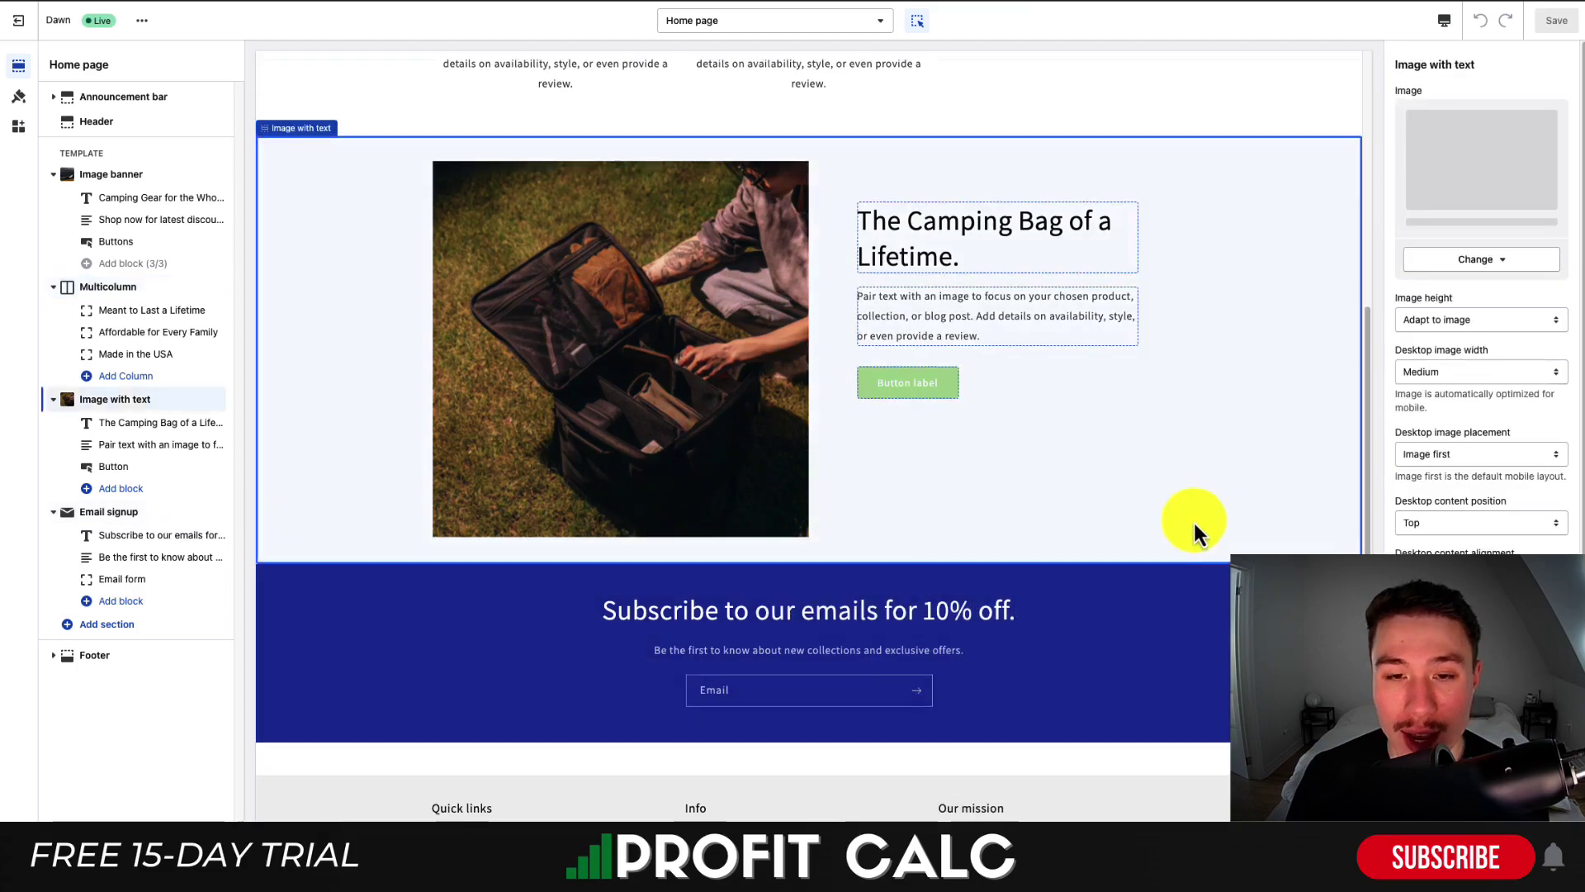
# Expand the Buttons, Layout and Typography groups in Theme settings.
pyautogui.click(19, 97)
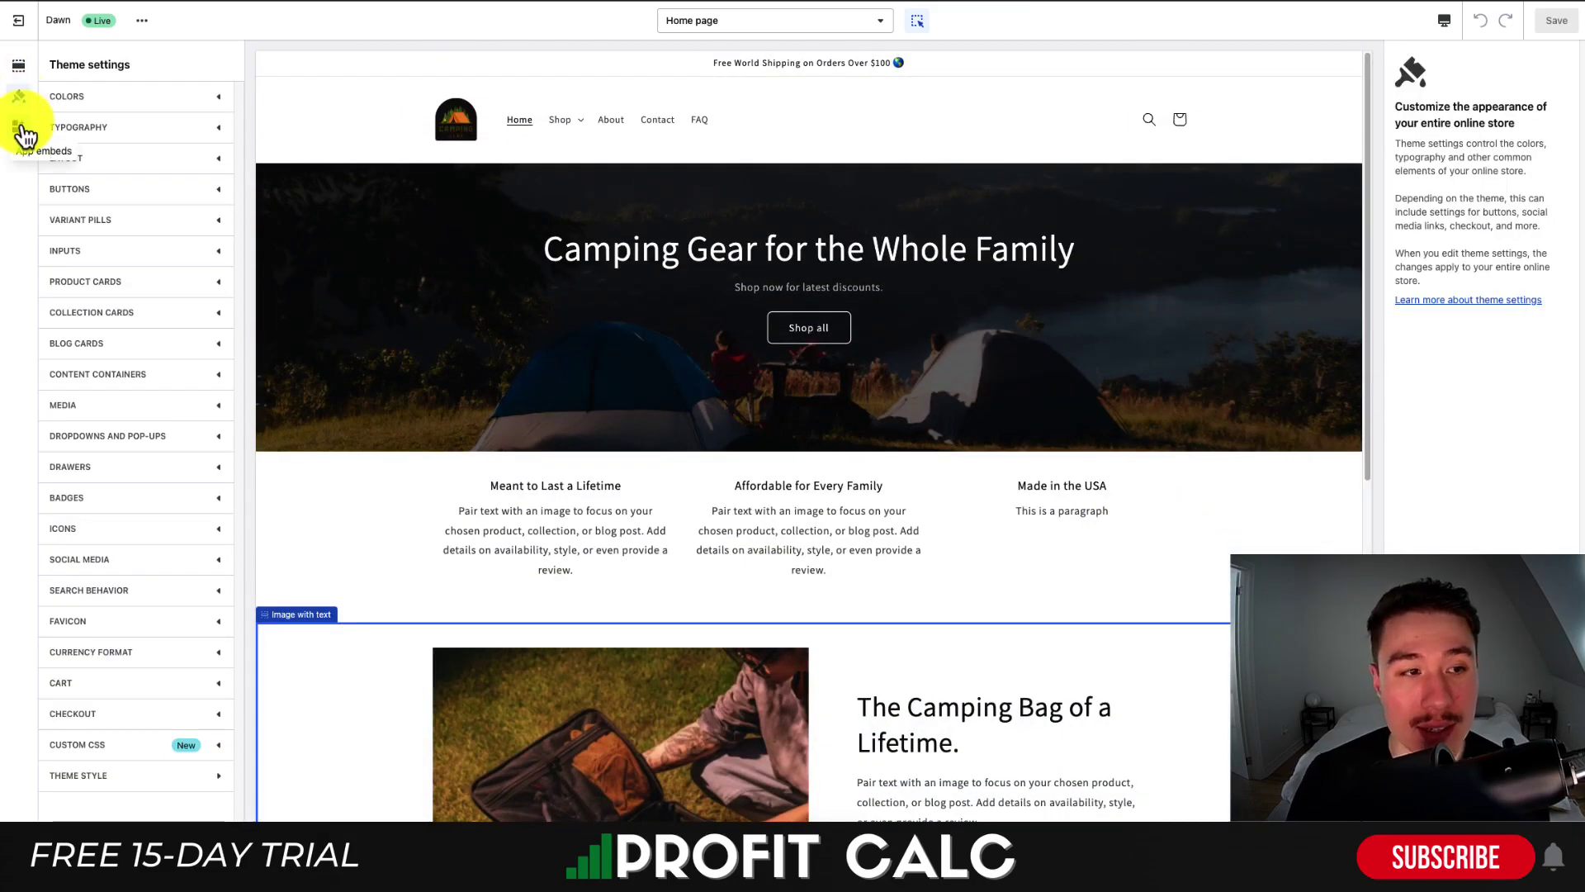
pyautogui.click(132, 189)
pyautogui.click(134, 159)
pyautogui.click(137, 132)
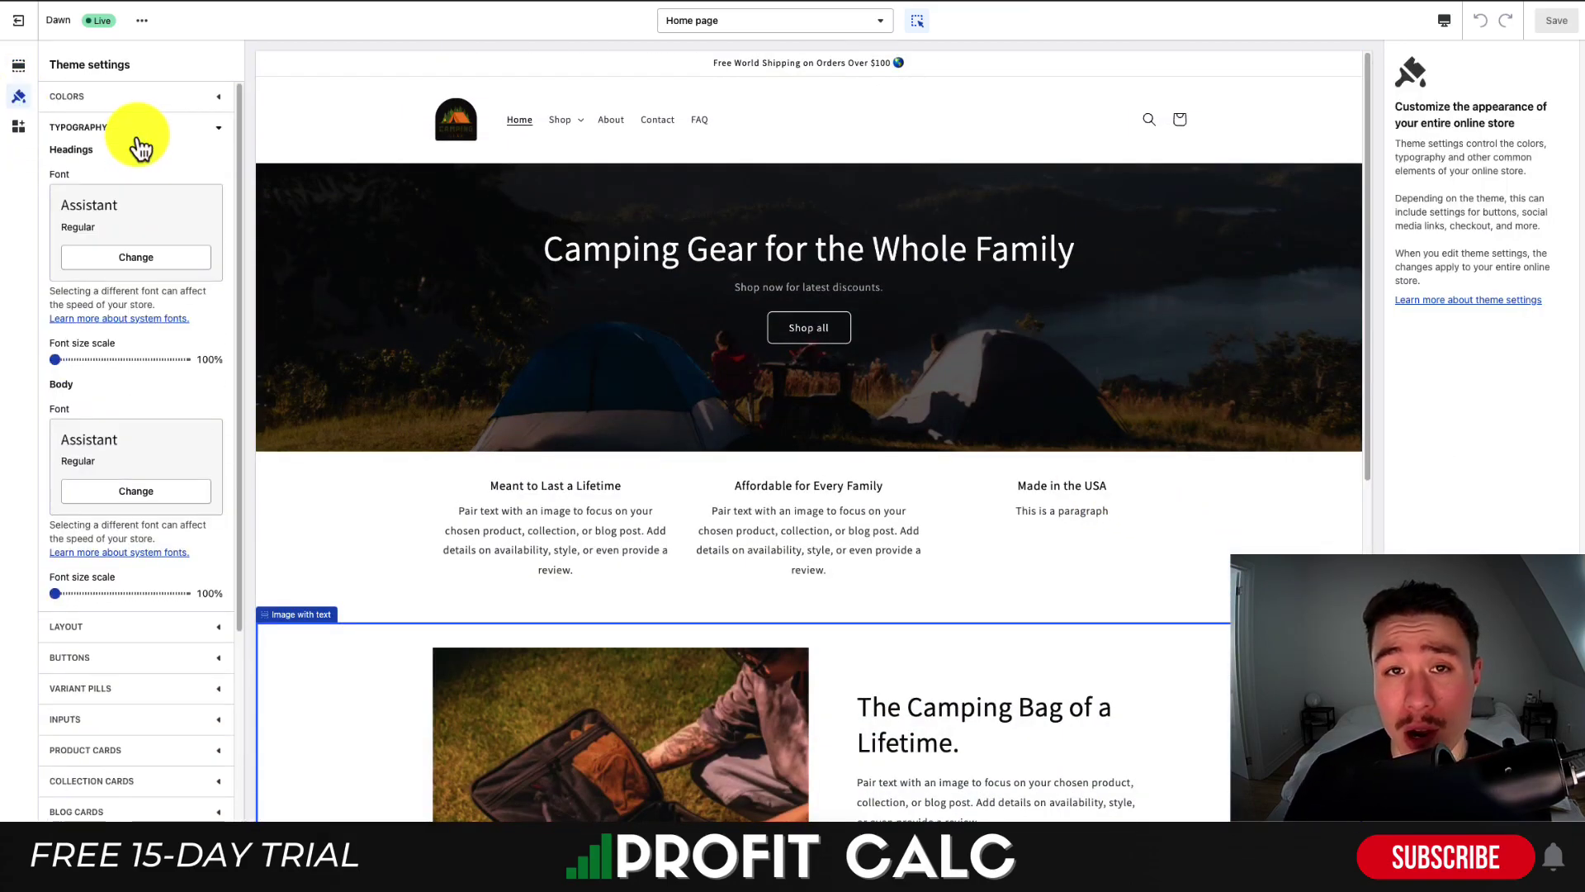
# Switch the editor to Products > Default product and scroll the Outdoor Camping Bag preview.
pyautogui.click(671, 23)
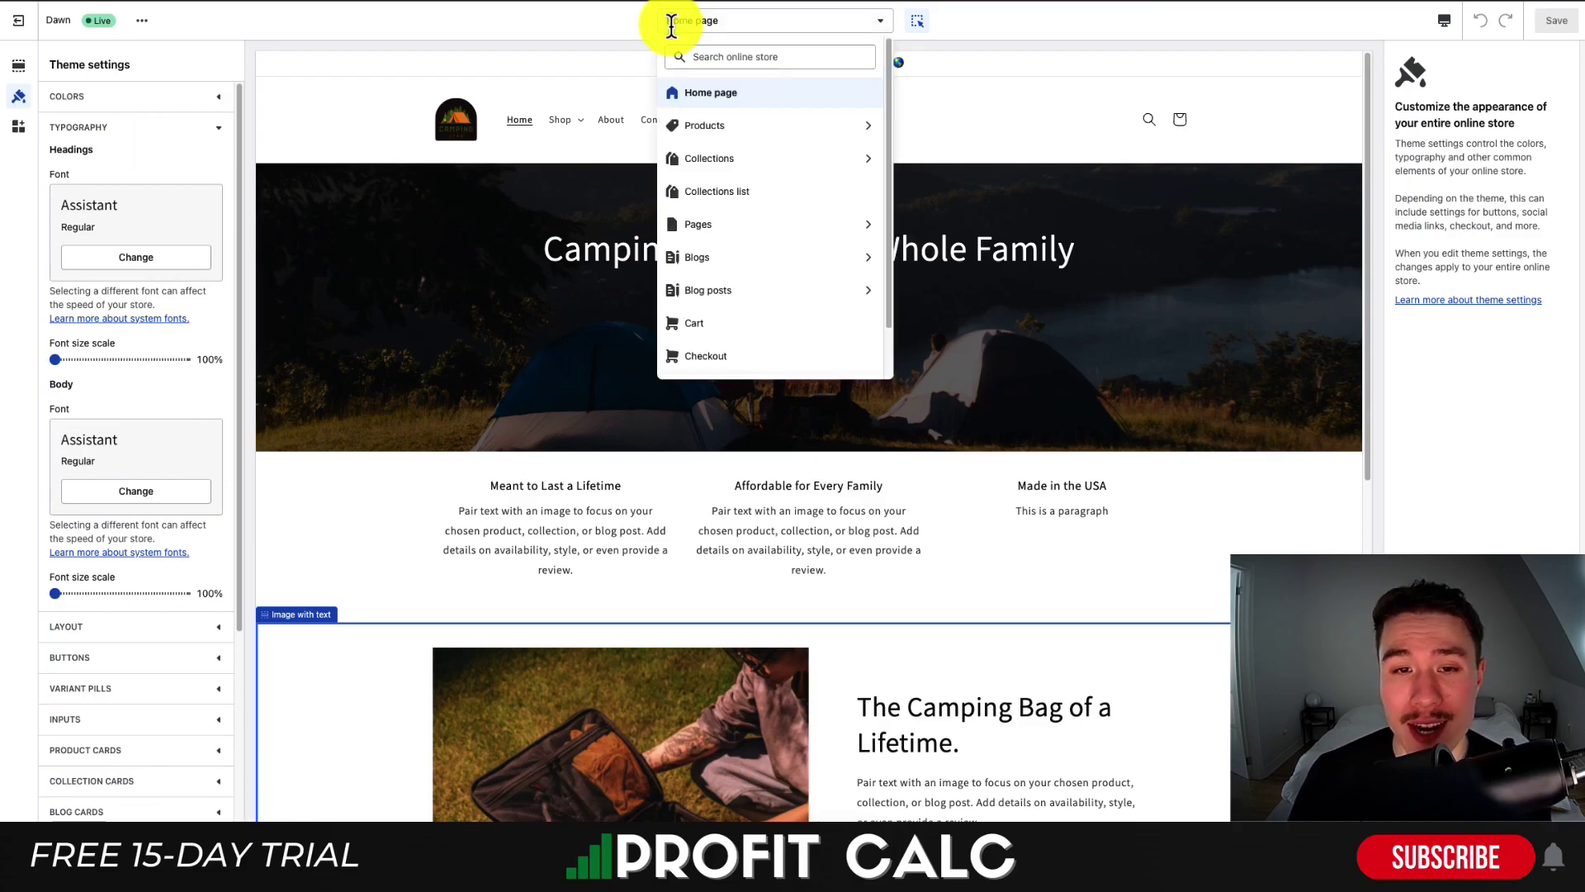
pyautogui.click(726, 128)
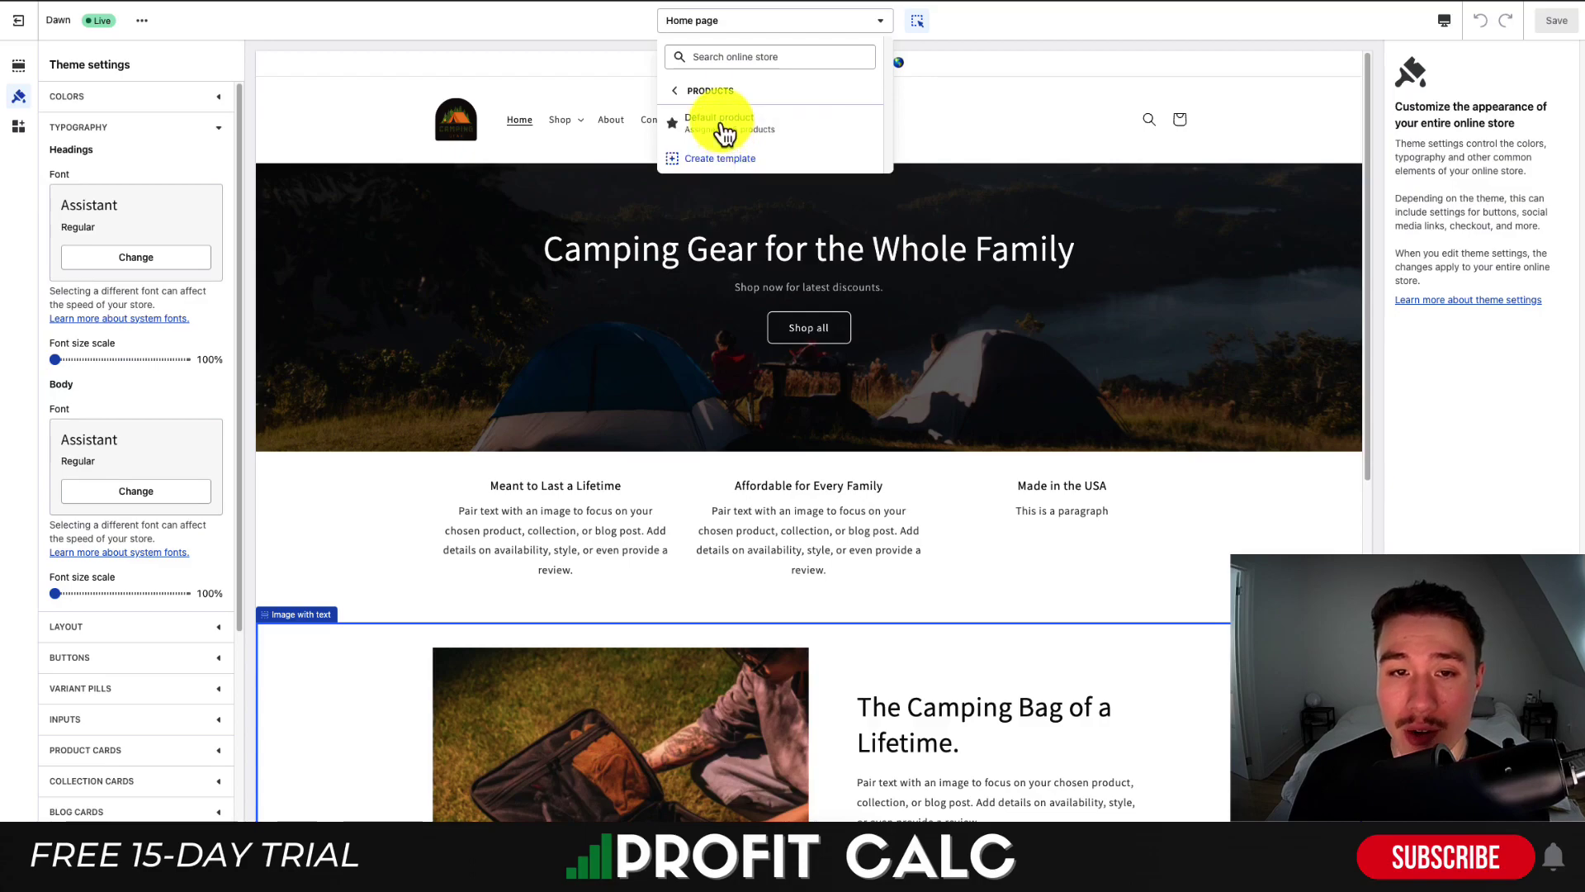
pyautogui.click(723, 123)
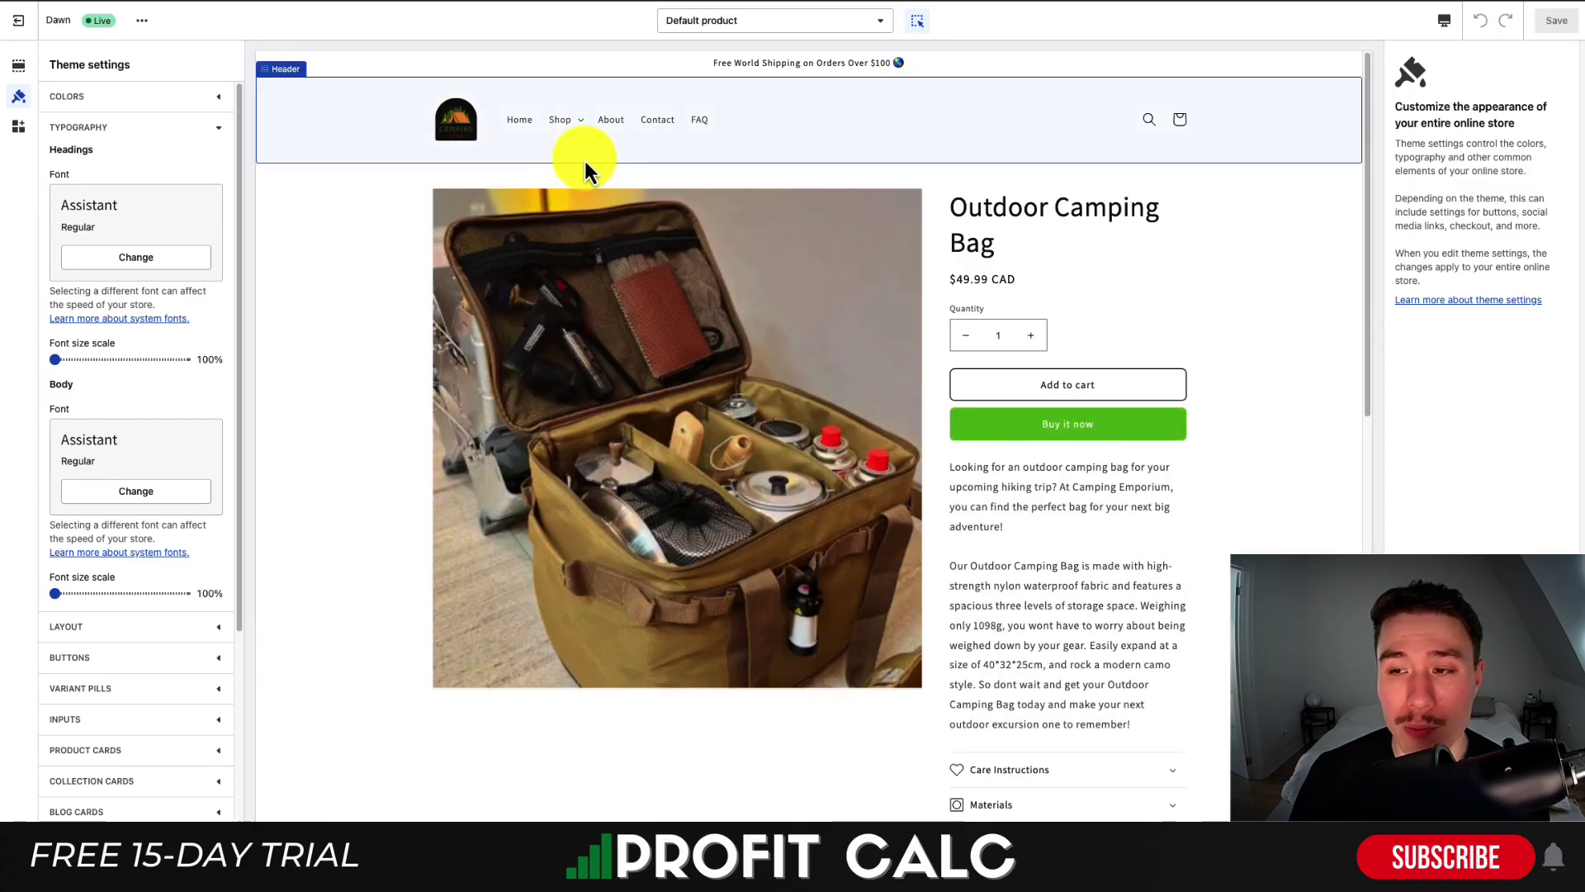
pyautogui.scroll(-5, 583, 157)
pyautogui.moveTo(1403, 106); pyautogui.dragTo(1452, 125)
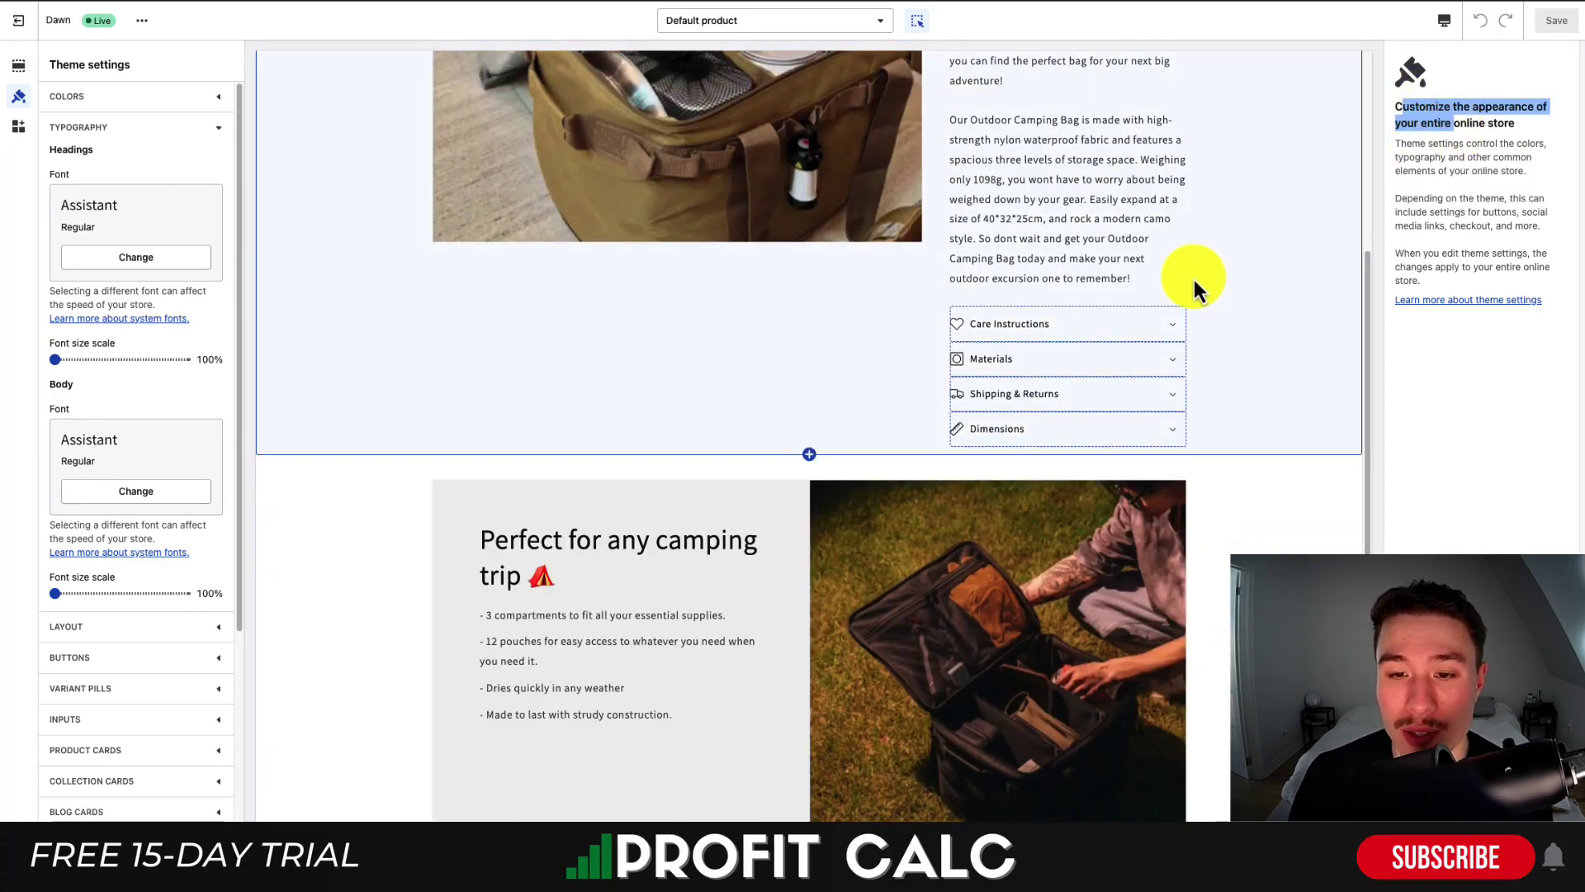
pyautogui.scroll(-2, 1195, 281)
pyautogui.scroll(2, 1262, 285)
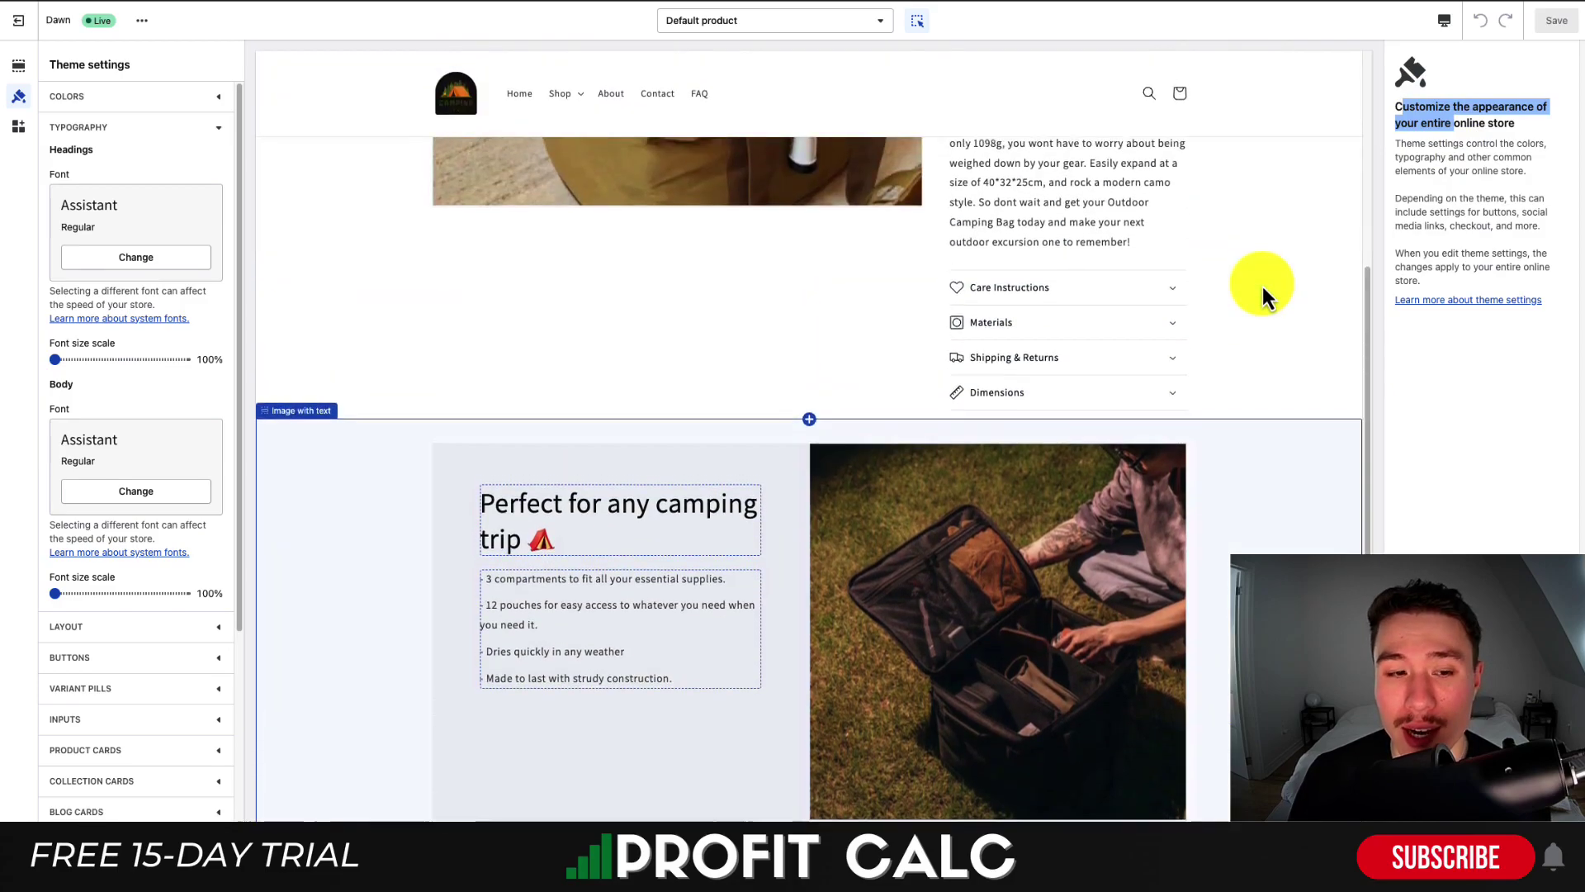
pyautogui.scroll(5, 1261, 285)
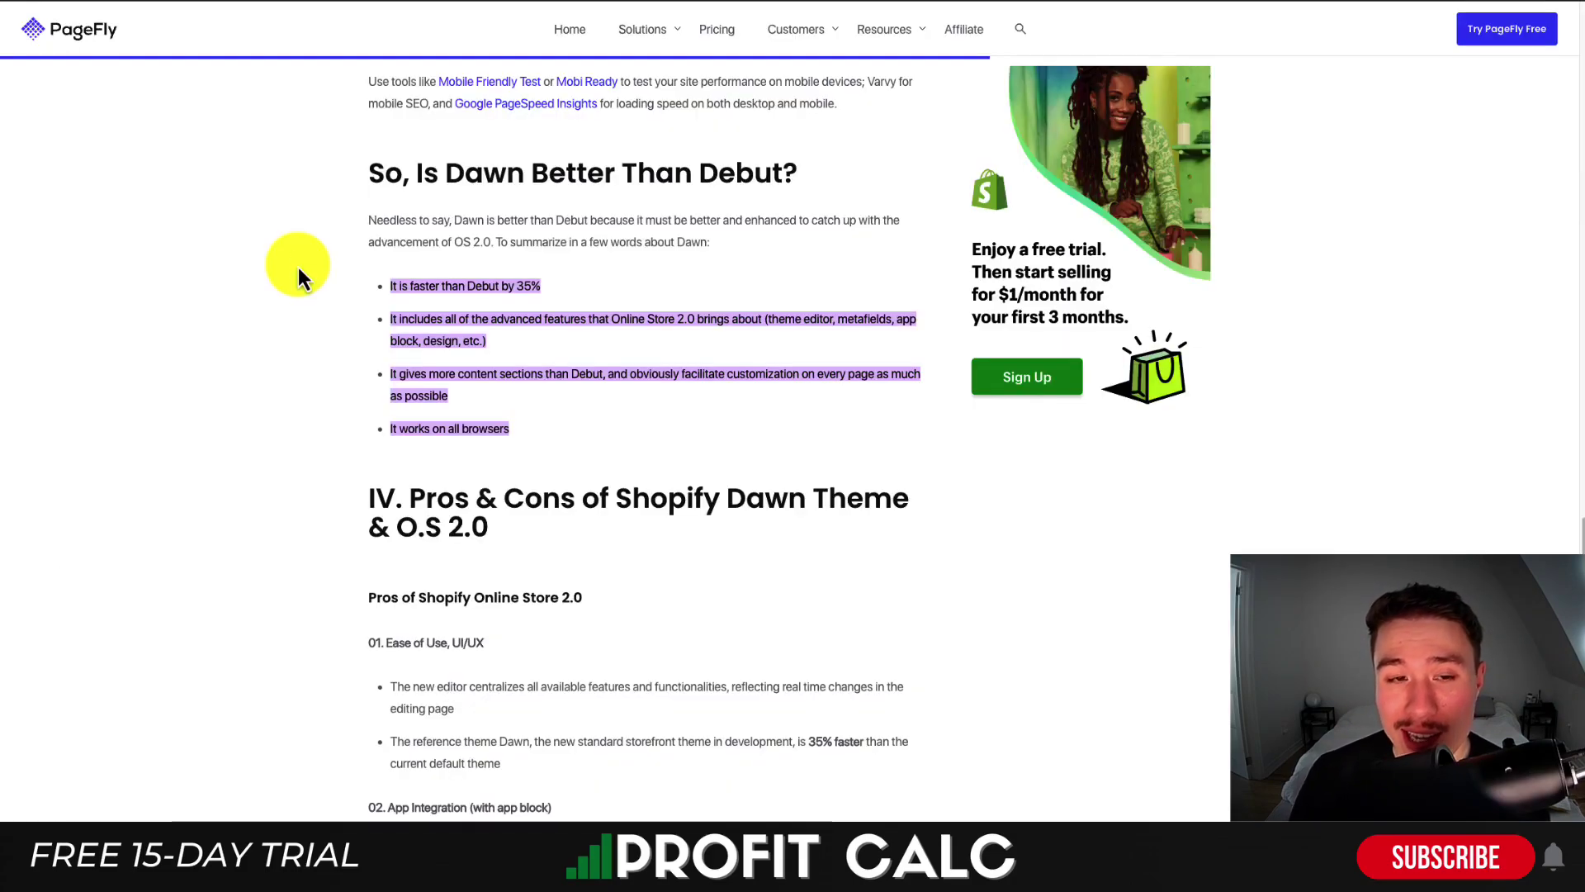
# Highlight 'So, Is Dawn Better Than Debut?' plus the 35% faster and works-everywhere points.
pyautogui.moveTo(480, 164); pyautogui.dragTo(700, 175)
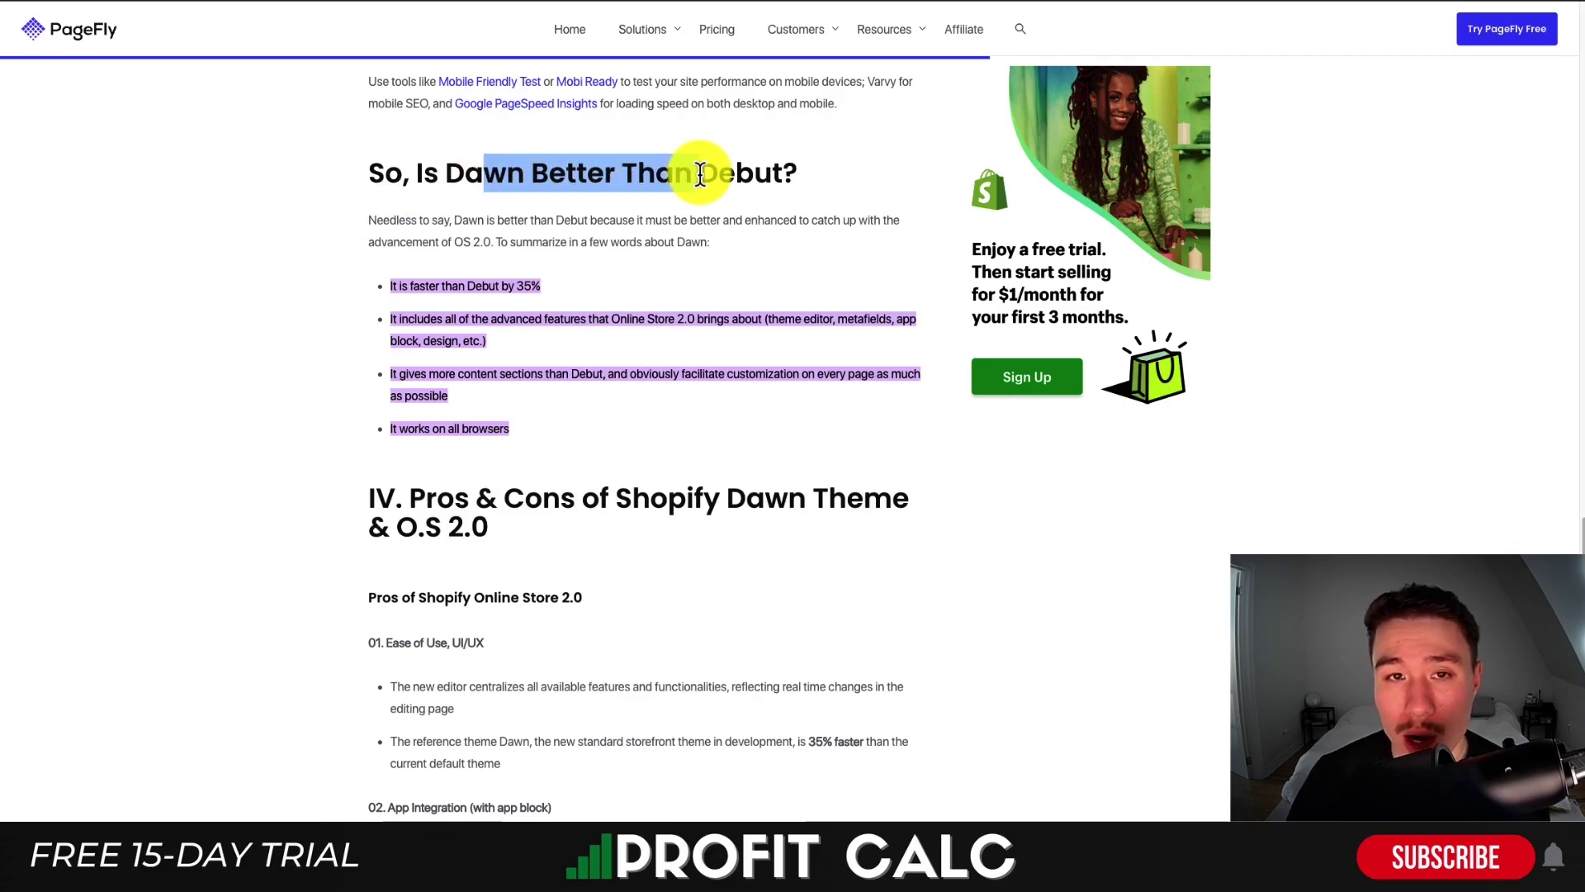
pyautogui.moveTo(429, 286); pyautogui.dragTo(900, 320)
pyautogui.moveTo(439, 429); pyautogui.dragTo(503, 430)
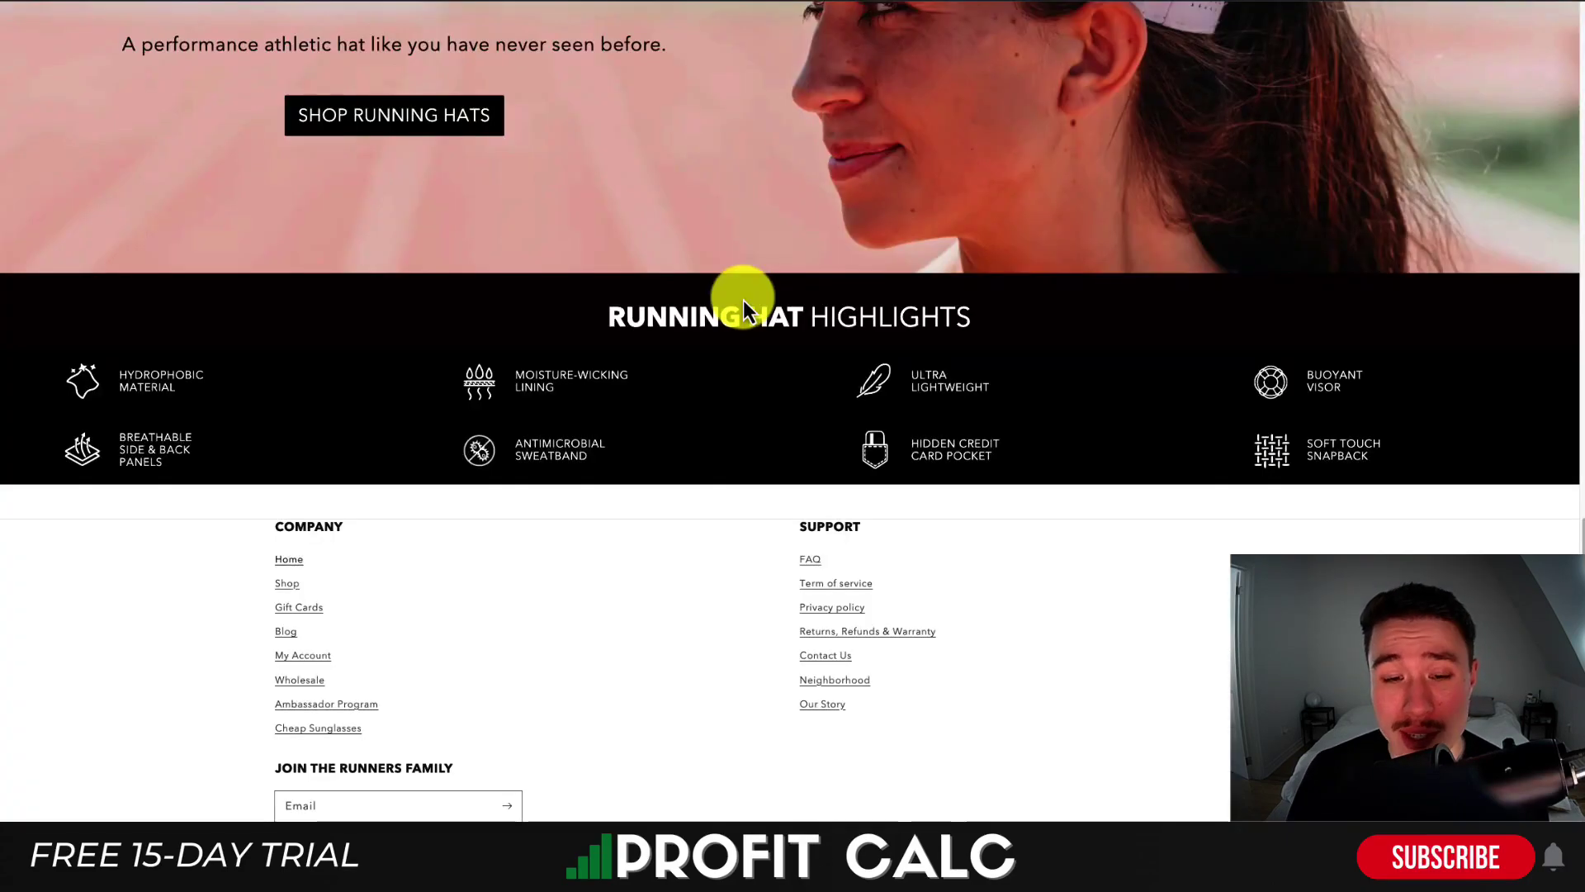
# Open the Runners store's Sunglasses collection and scroll through its products.
pyautogui.scroll(4, 743, 300)
pyautogui.scroll(10, 743, 300)
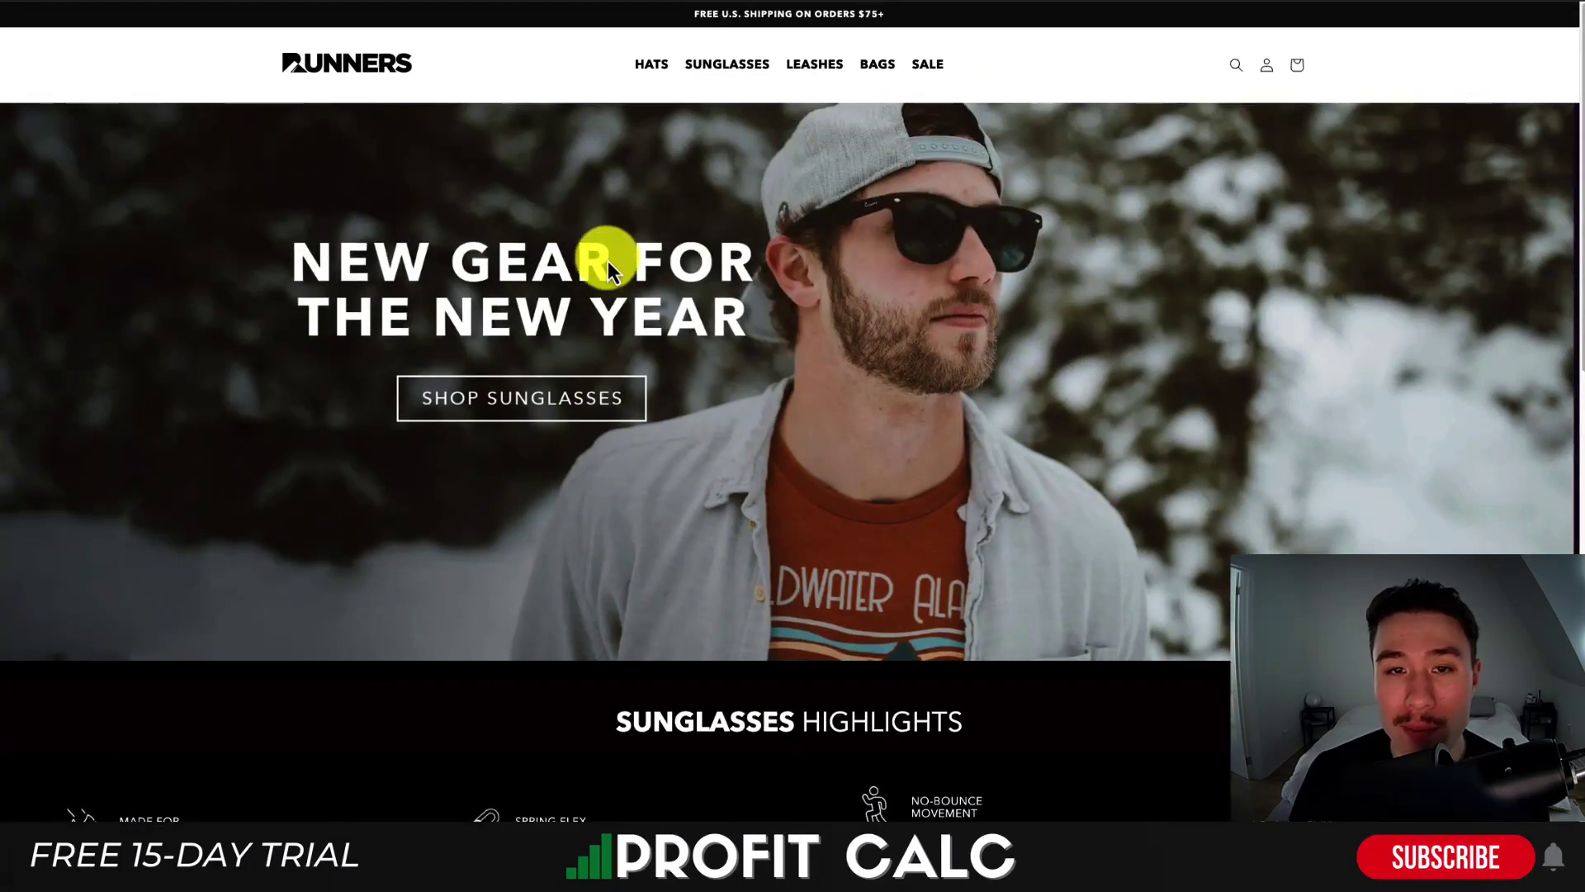
pyautogui.click(715, 68)
pyautogui.scroll(-2, 726, 107)
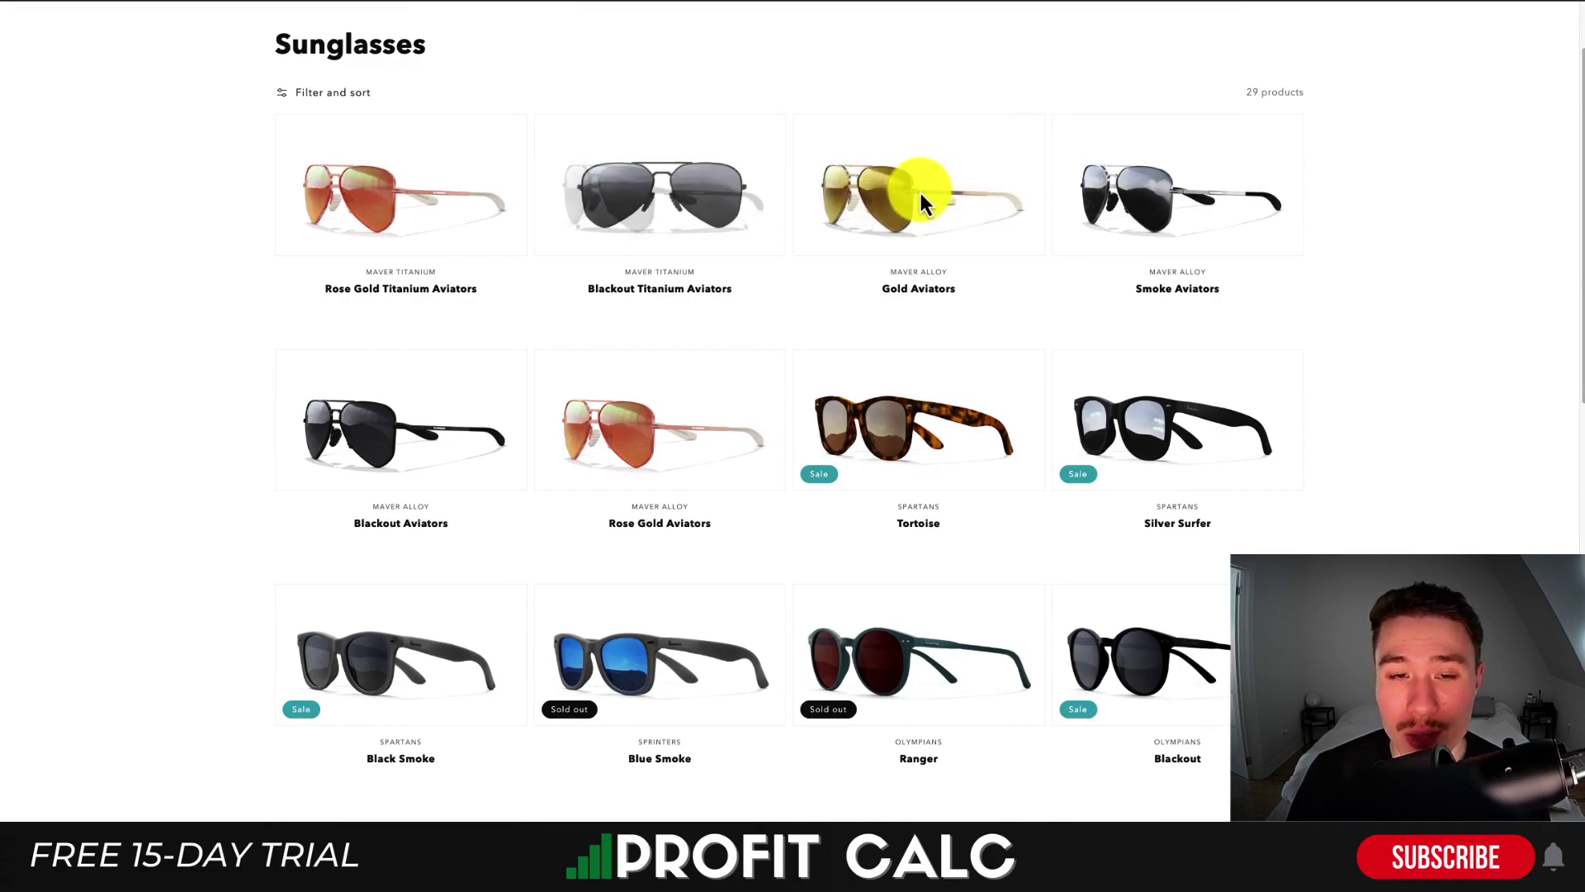
pyautogui.scroll(-5, 649, 420)
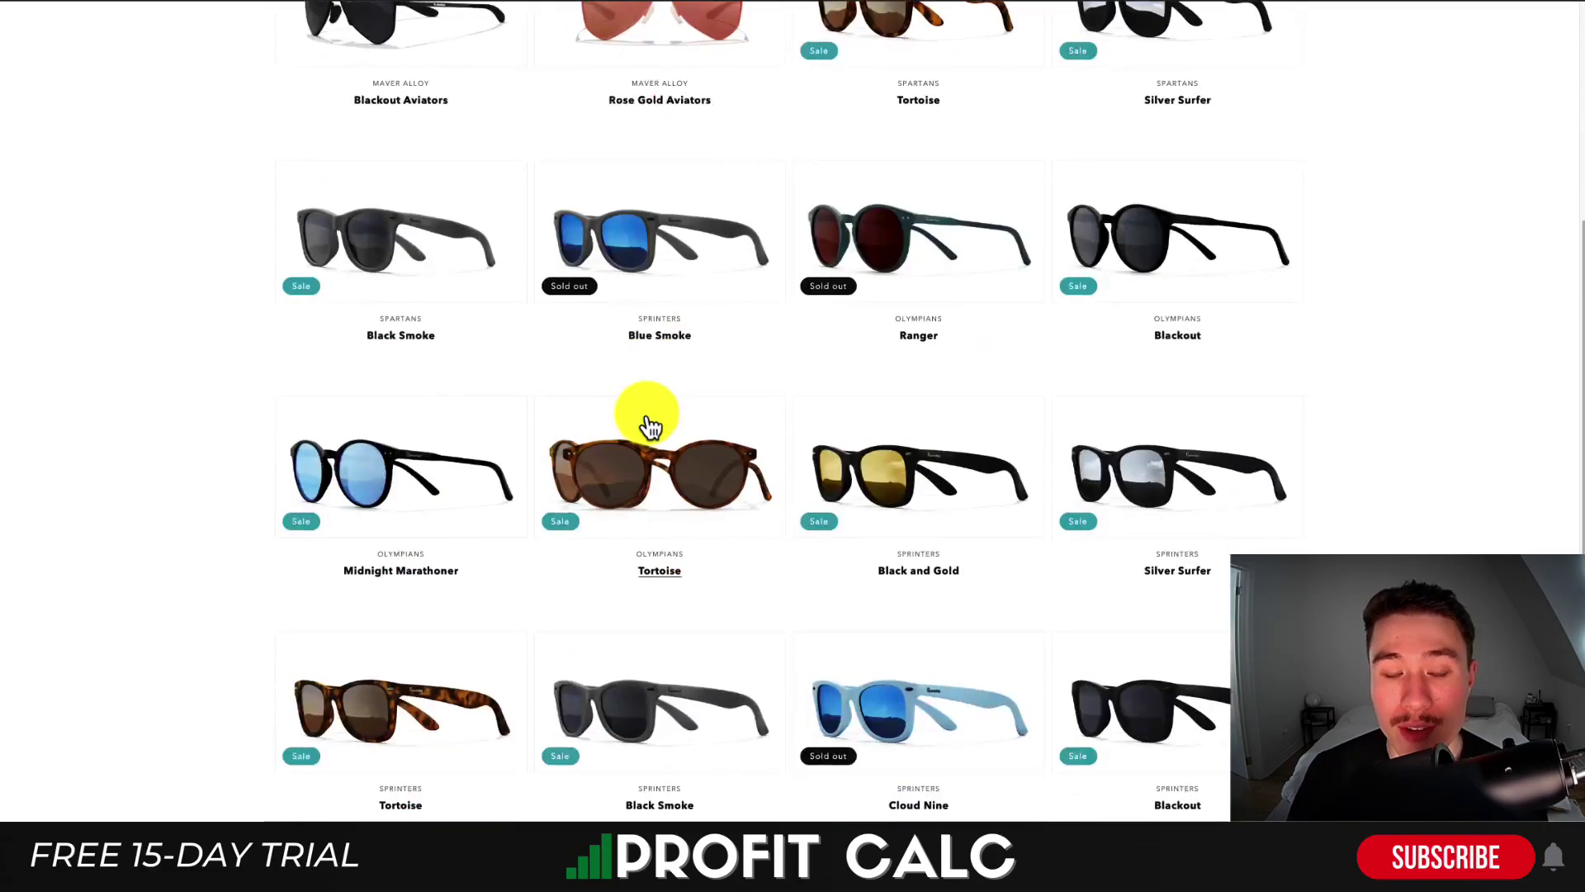
pyautogui.scroll(-5, 658, 414)
# Open Cloud Nine Sprinters, preview Blackout, then select the Thunderstruck style.
pyautogui.click(820, 311)
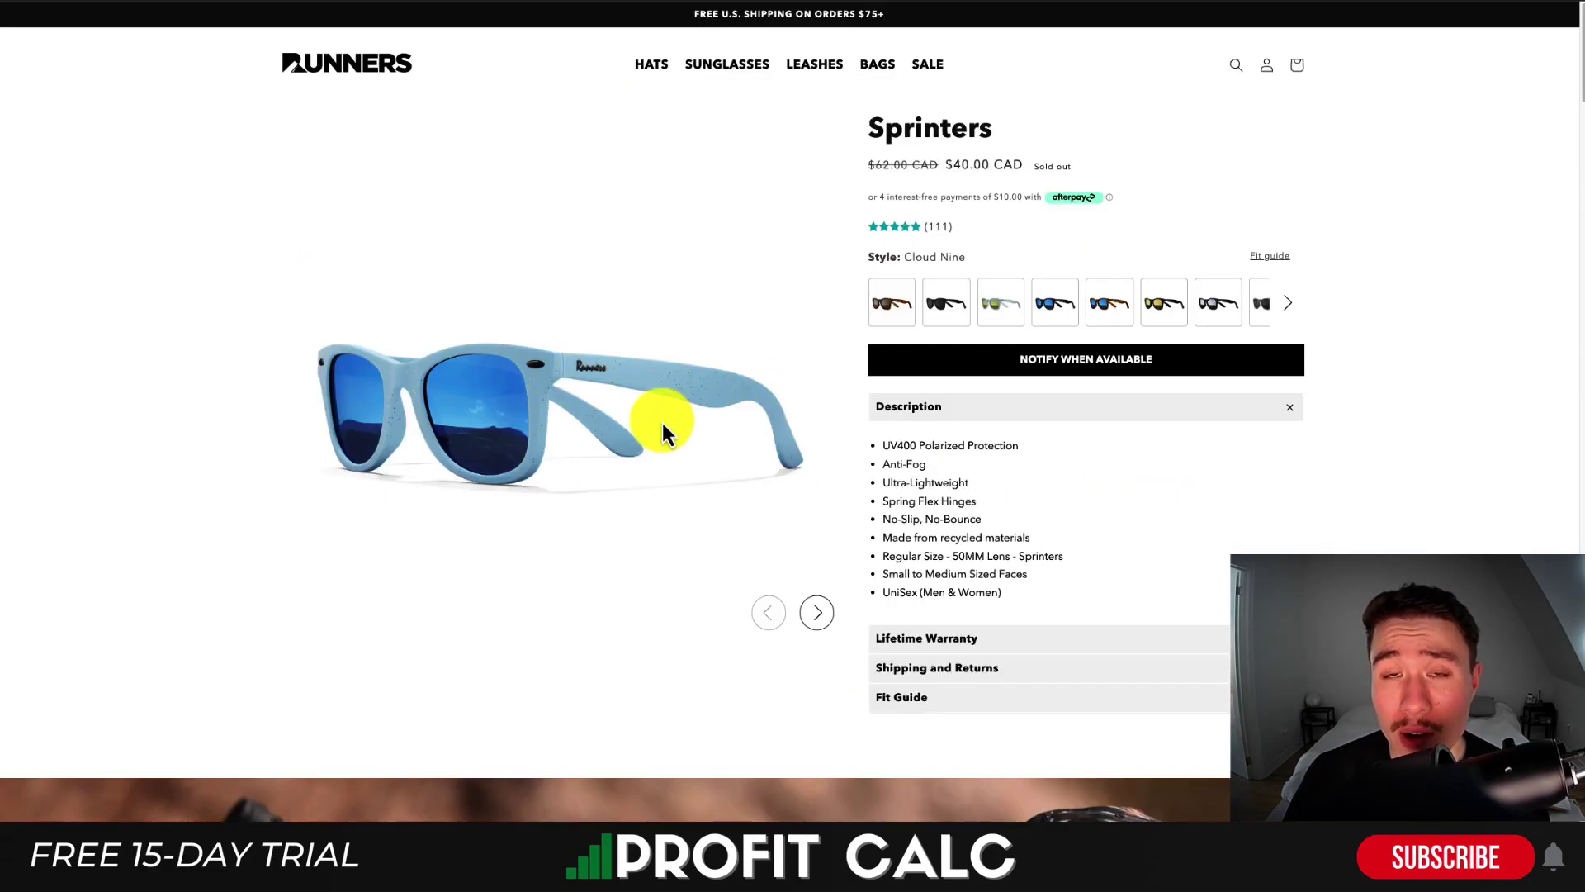
pyautogui.scroll(-2, 662, 423)
pyautogui.scroll(1, 662, 423)
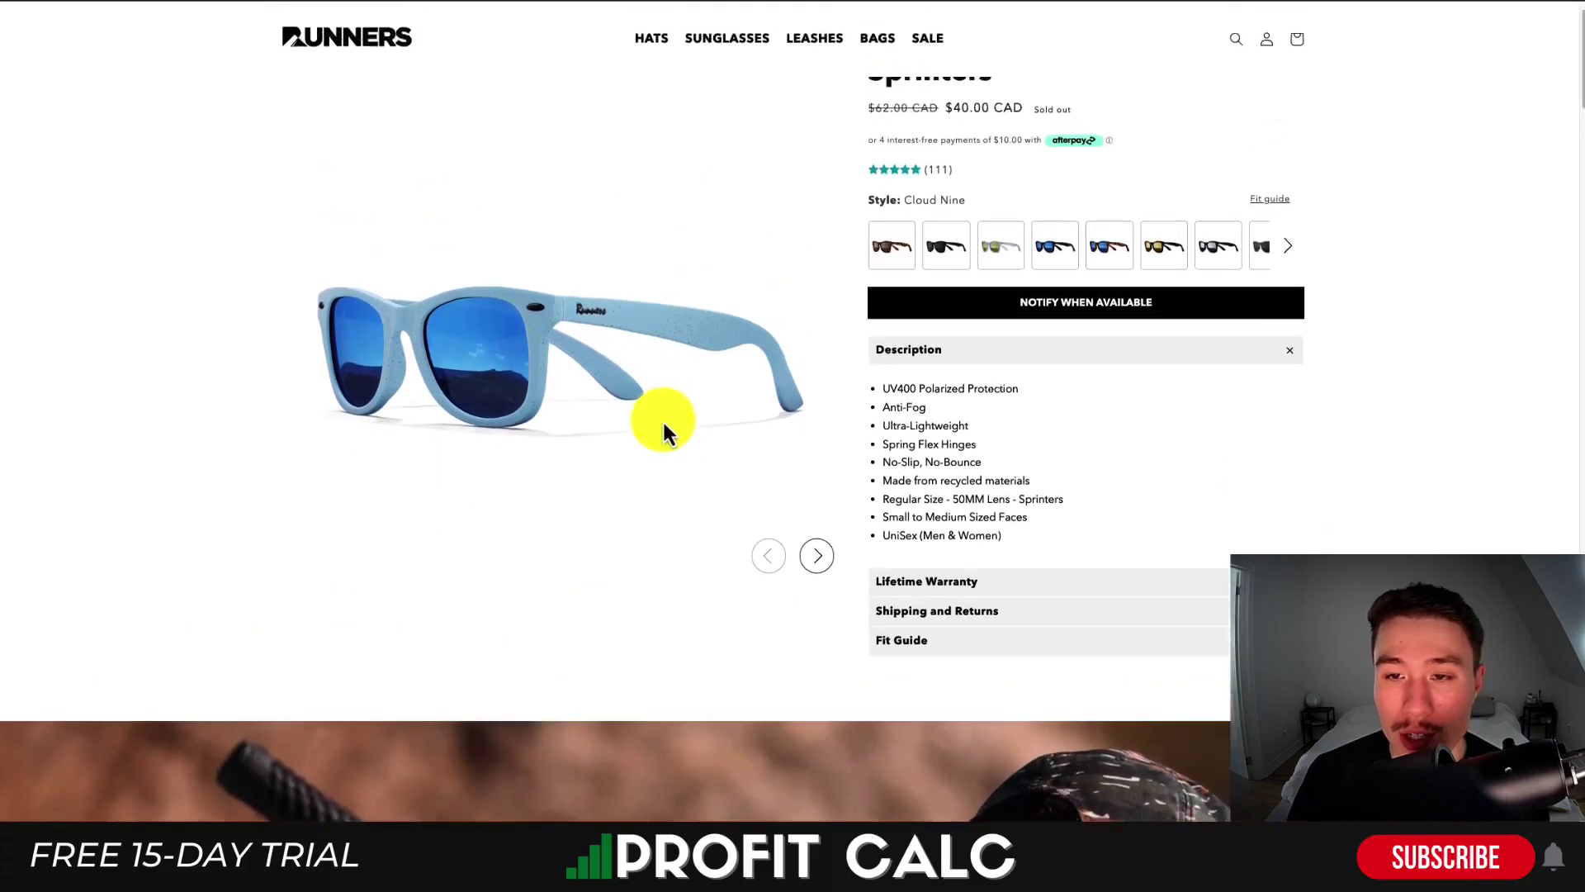
pyautogui.scroll(1, 662, 418)
pyautogui.click(941, 305)
pyautogui.click(1009, 303)
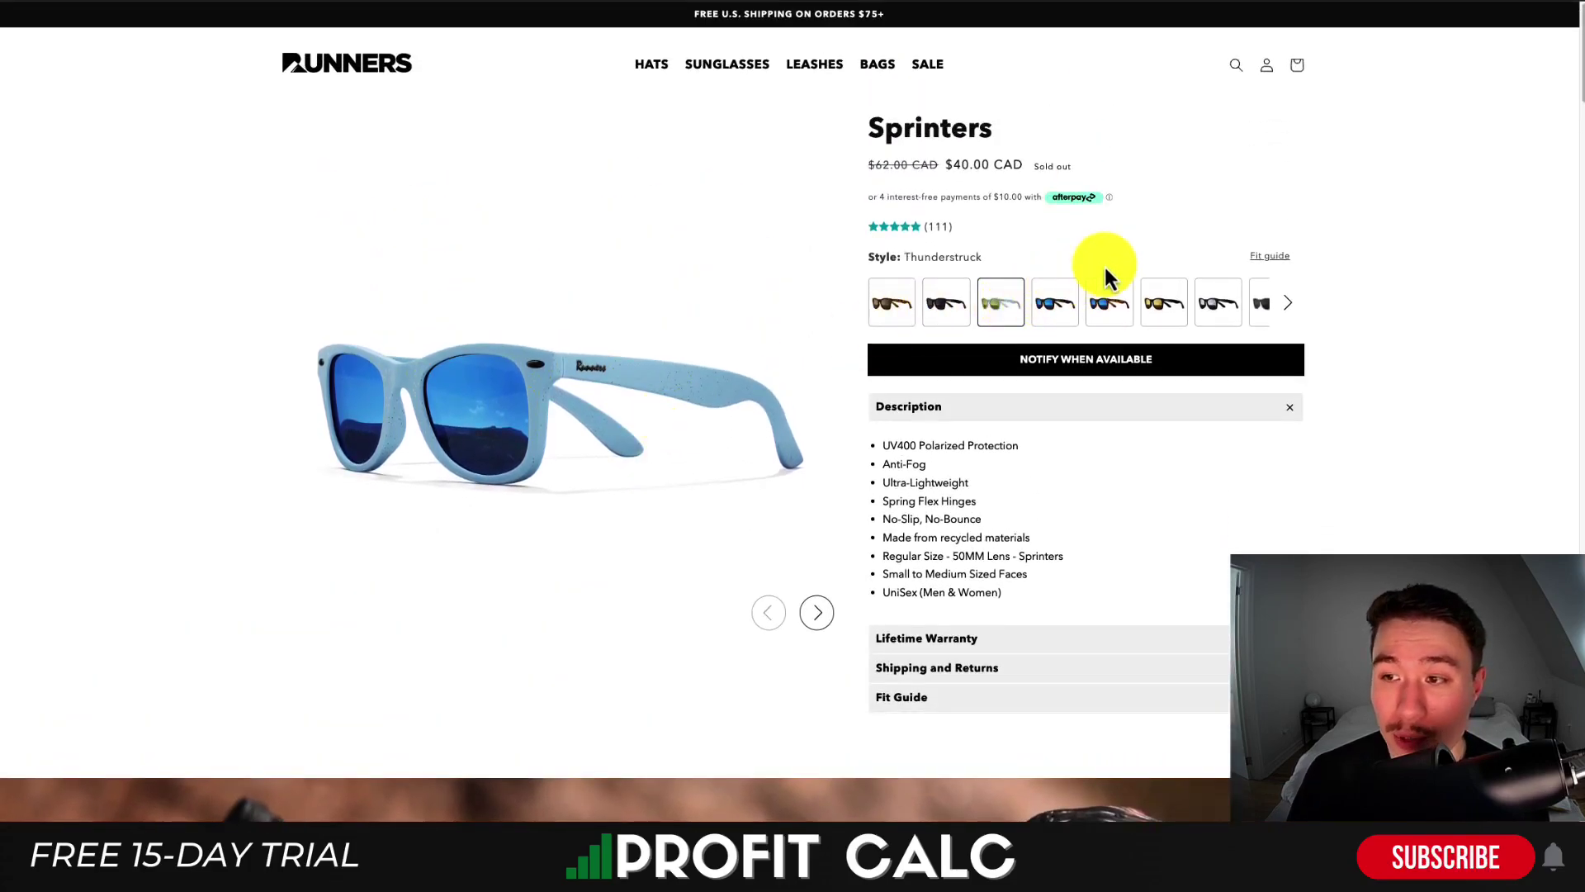
pyautogui.moveTo(1578, 42); pyautogui.dragTo(1527, 151)
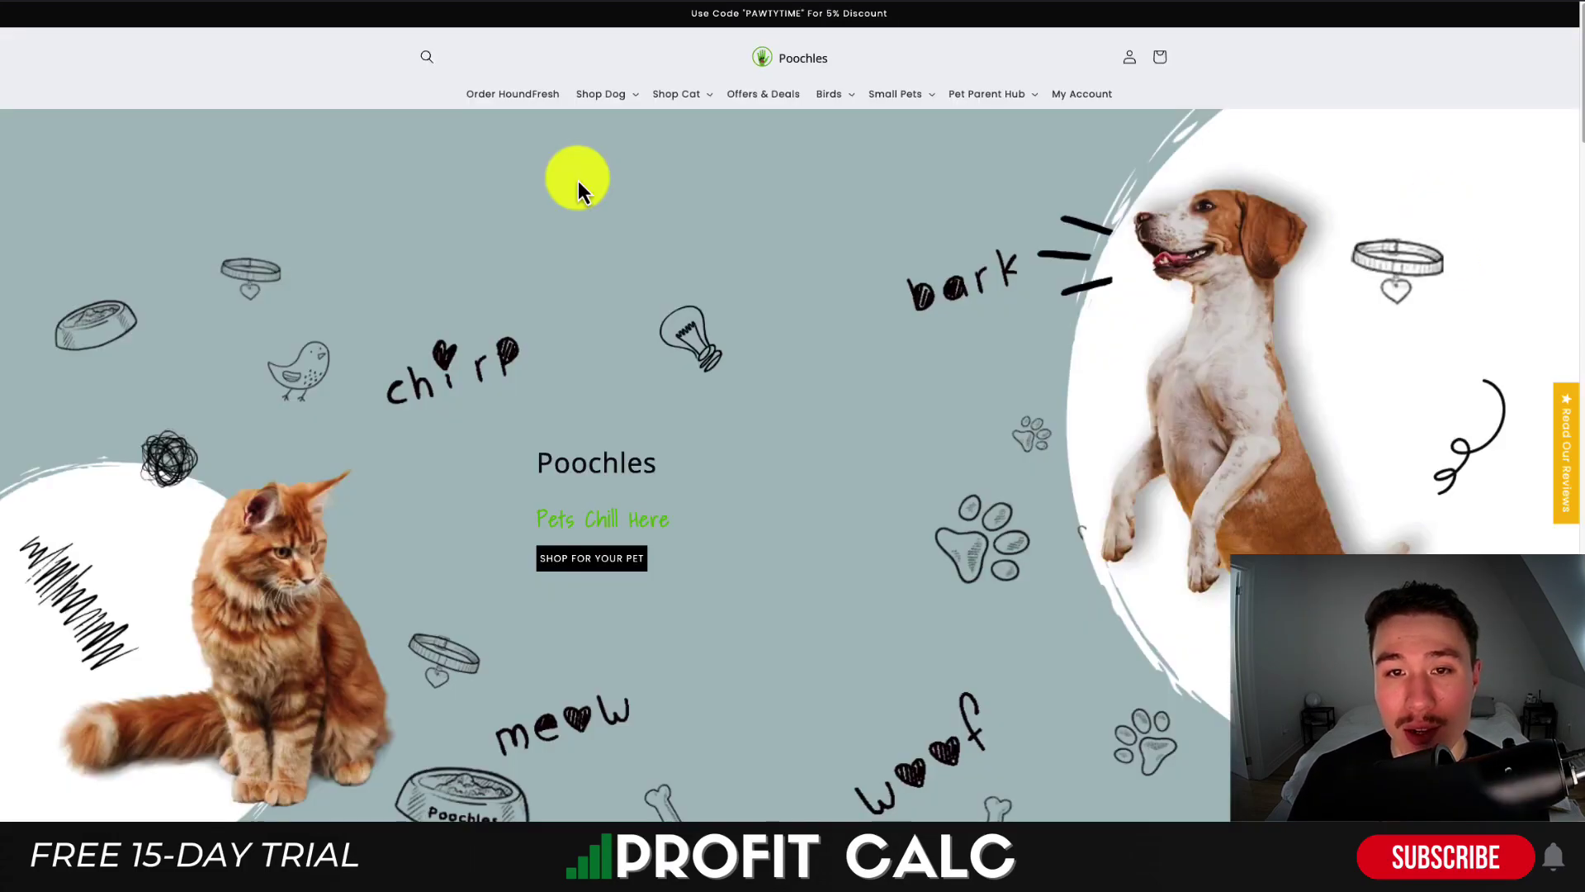
# Scroll the Poochles homepage and open the Offer Zone deals collection, glancing at filter and sort.
pyautogui.scroll(-11, 429, 220)
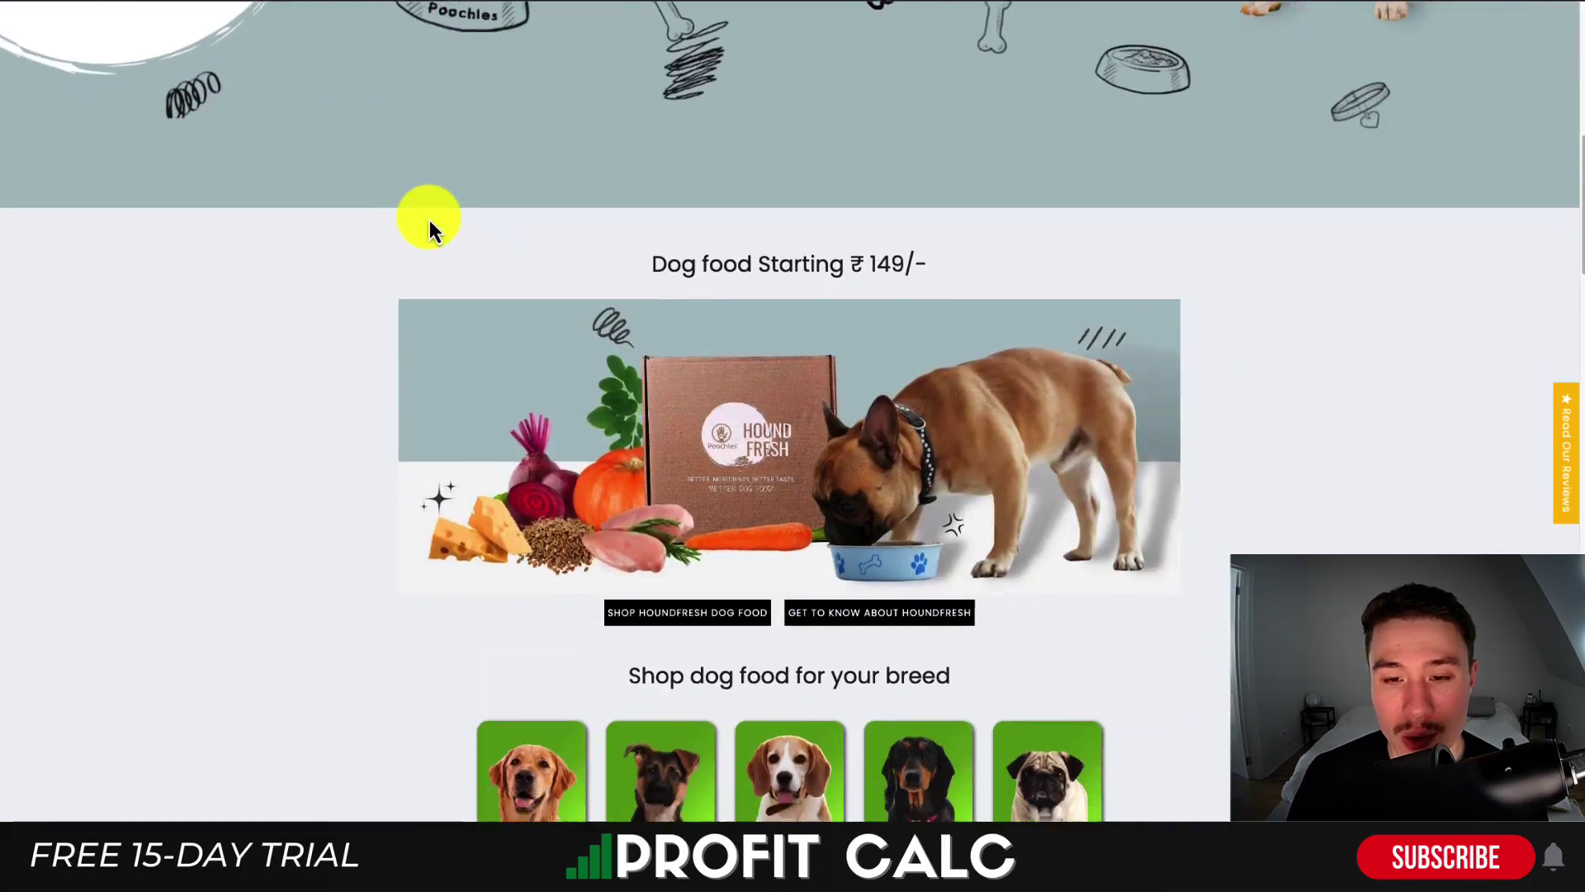
pyautogui.scroll(-5, 430, 219)
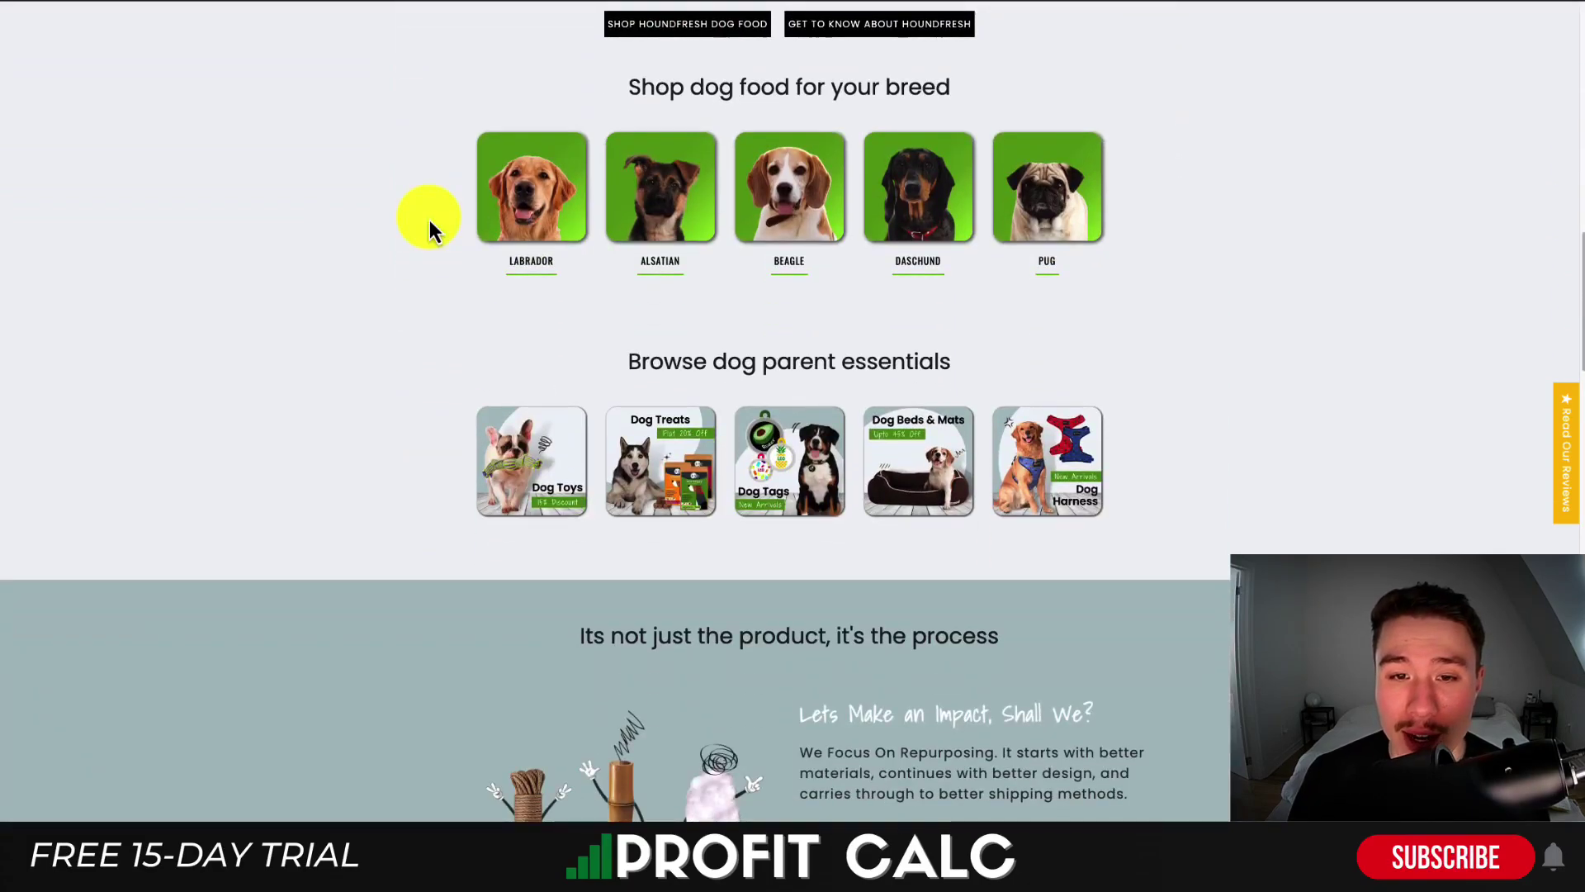
pyautogui.scroll(-2, 496, 231)
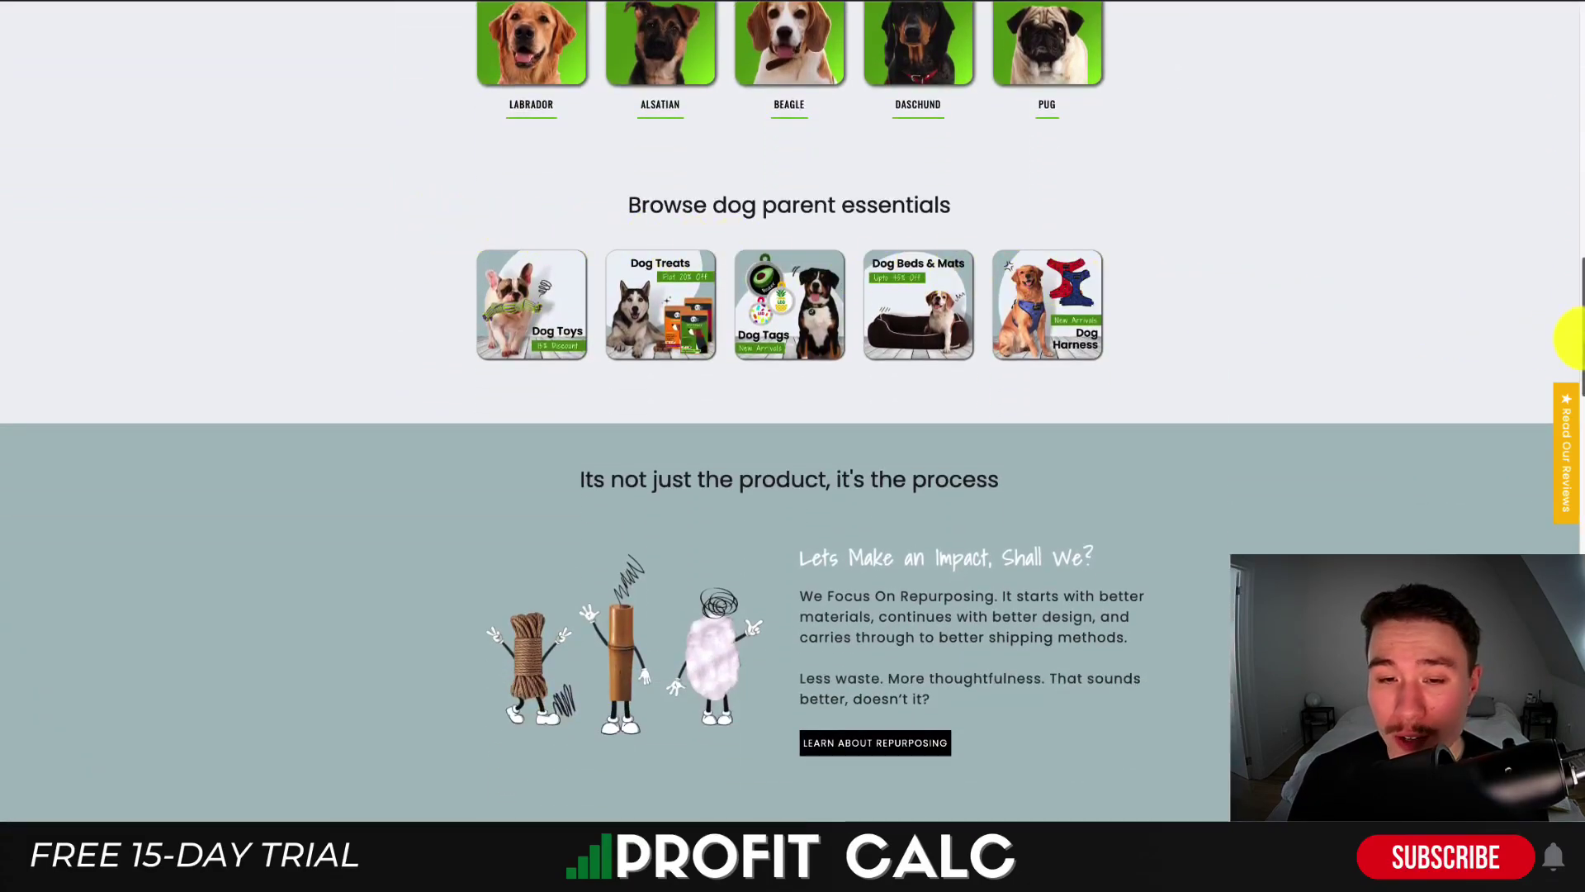
pyautogui.moveTo(1568, 336); pyautogui.dragTo(1568, 561)
pyautogui.scroll(-10, 1479, 531)
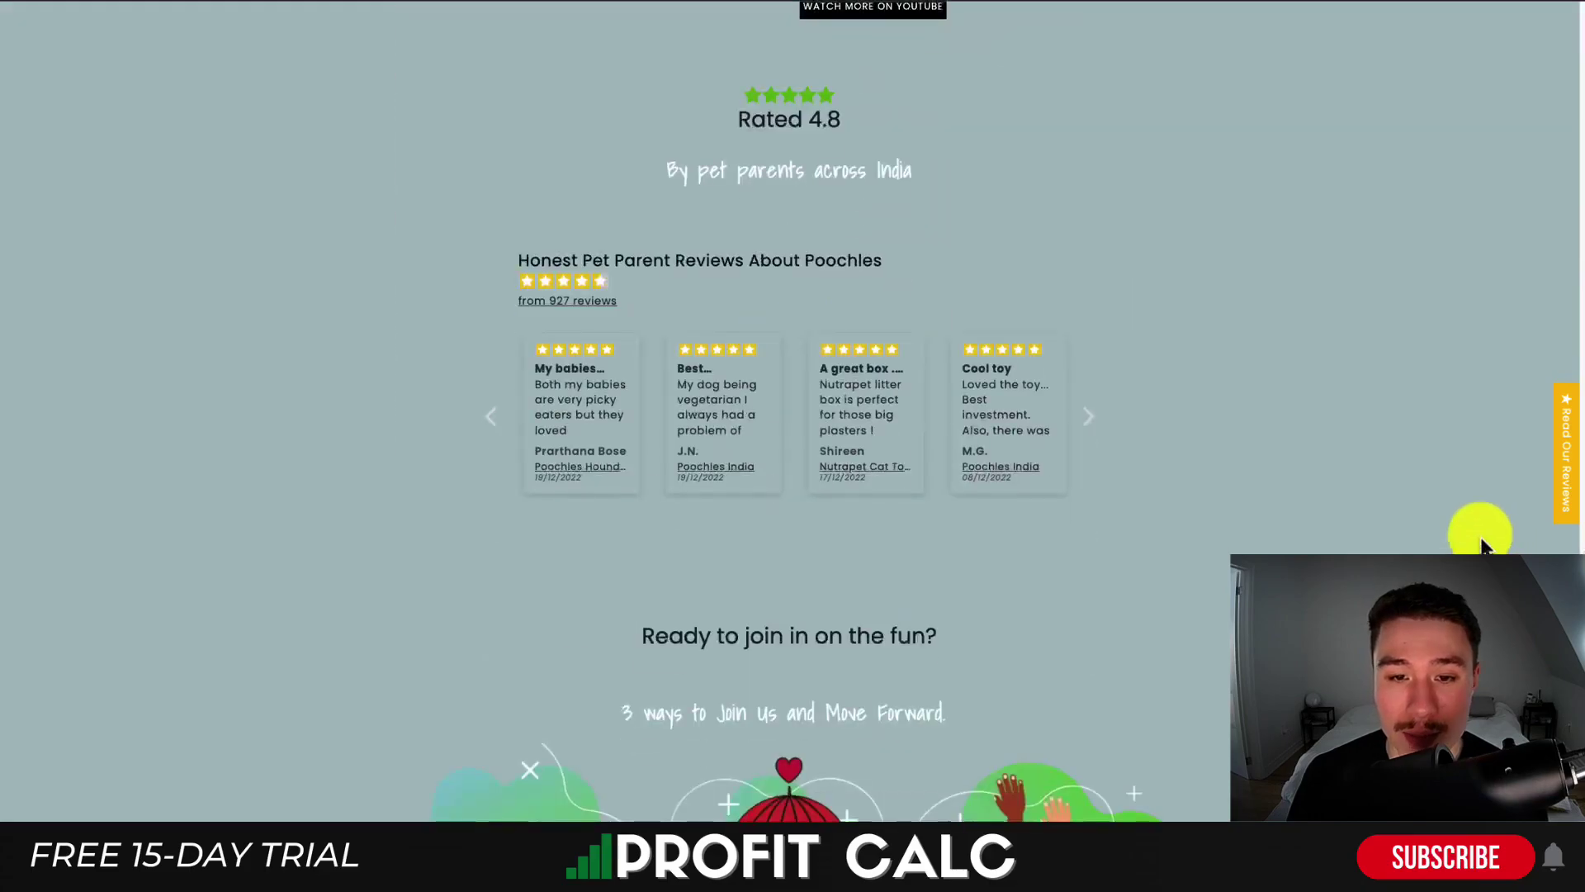
pyautogui.scroll(-5, 1255, 365)
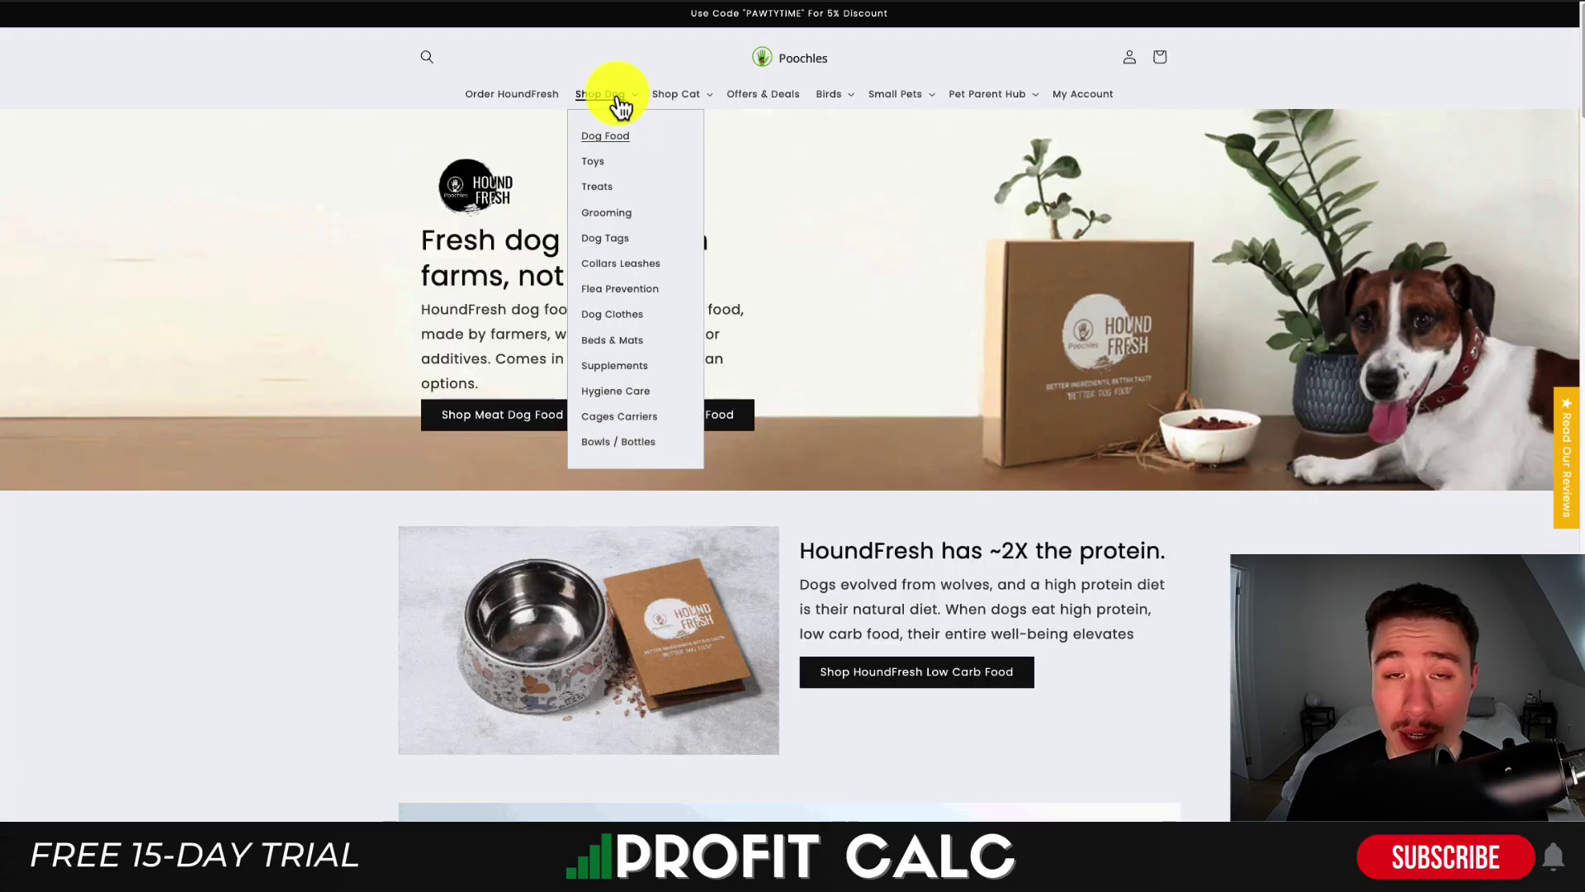
pyautogui.click(760, 93)
pyautogui.moveTo(846, 101)
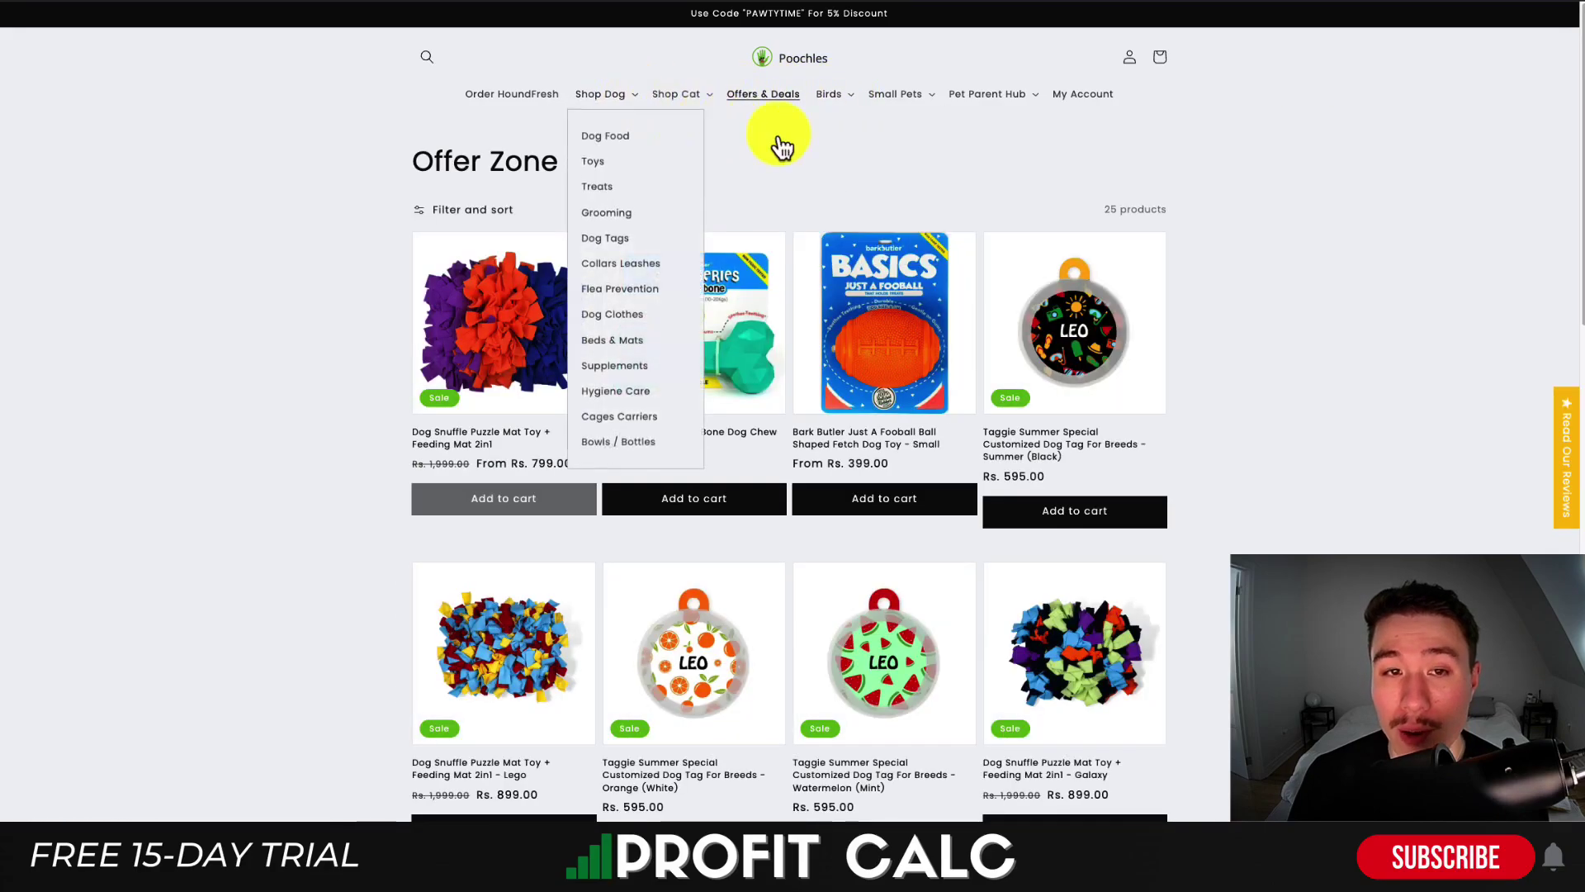
pyautogui.click(469, 212)
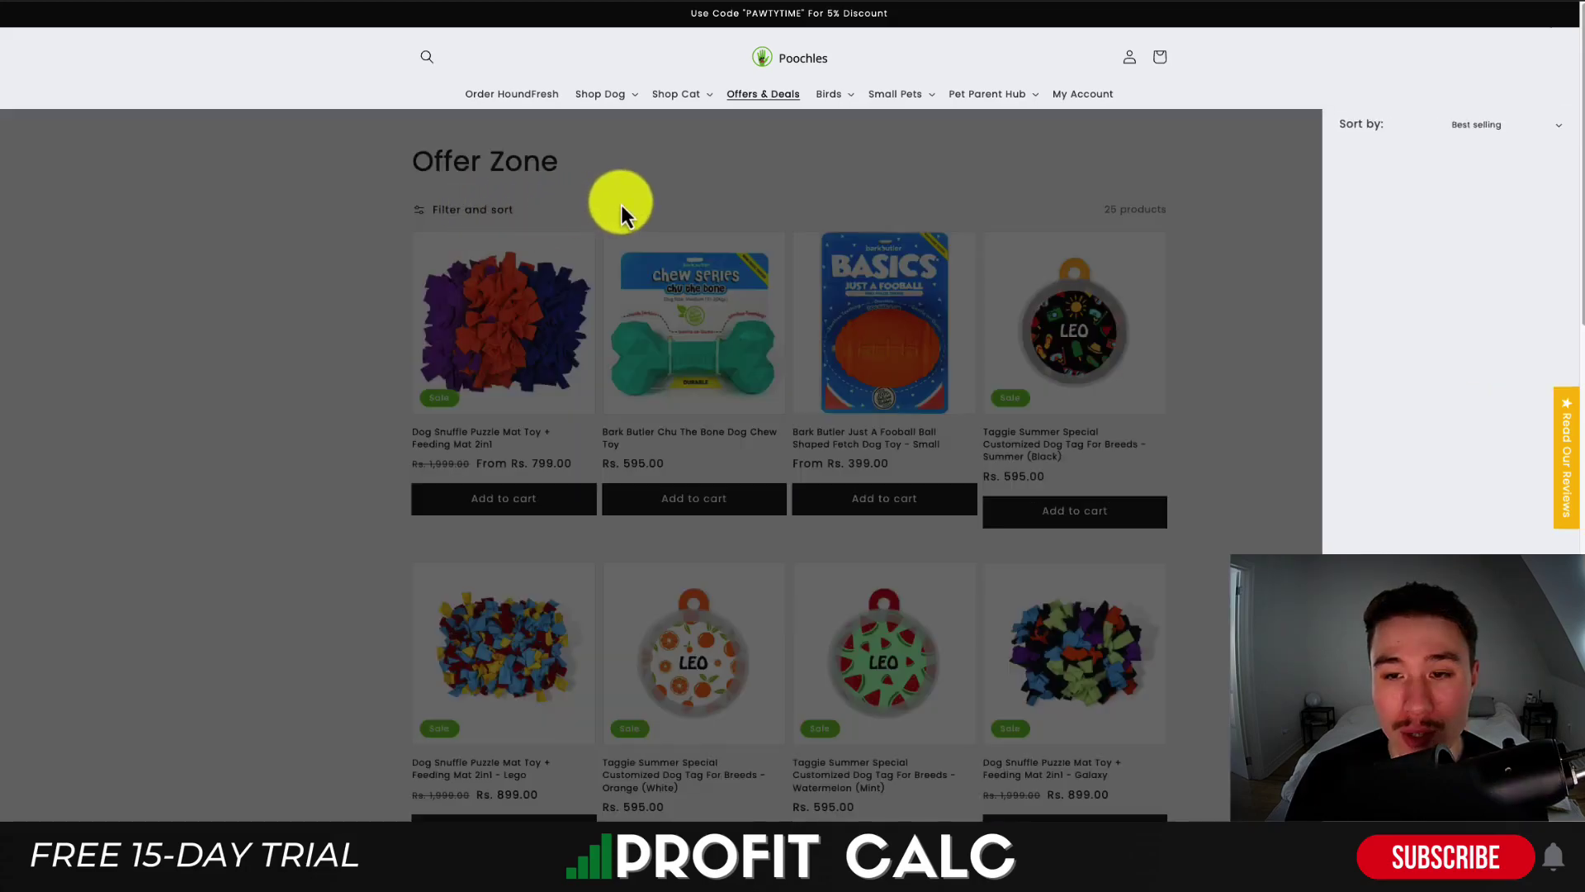
pyautogui.click(660, 202)
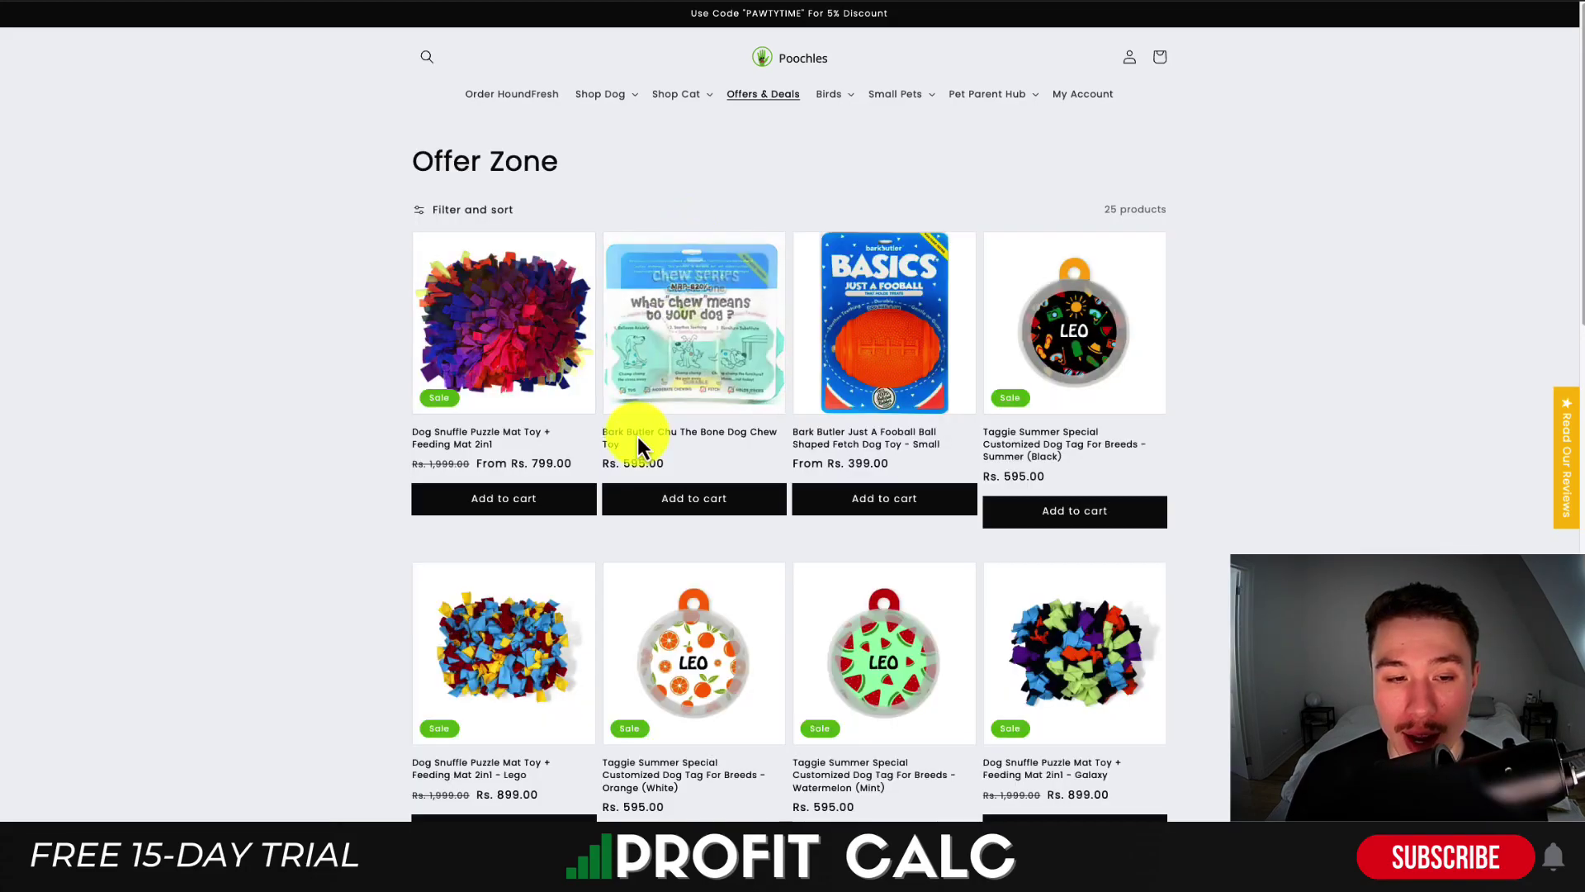
# Open Bark Butler Chu The Bone and expand its Poochles+ cashback and shipping details.
pyautogui.click(638, 439)
pyautogui.scroll(-10, 1143, 314)
pyautogui.scroll(-2, 1142, 313)
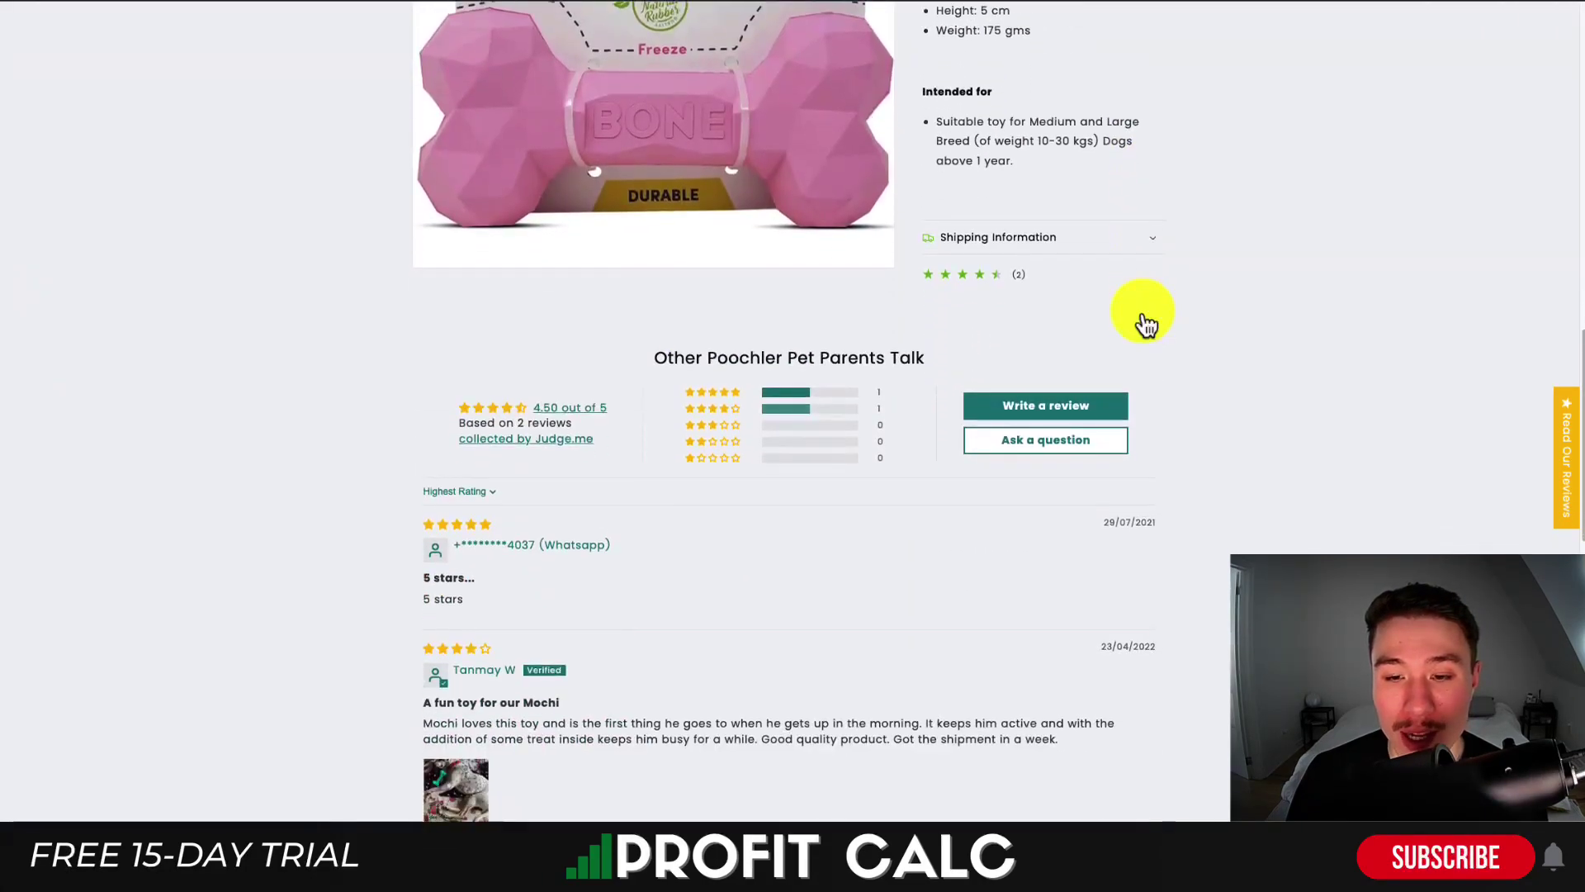
pyautogui.scroll(10, 1131, 281)
pyautogui.click(1123, 235)
pyautogui.scroll(-10, 1125, 428)
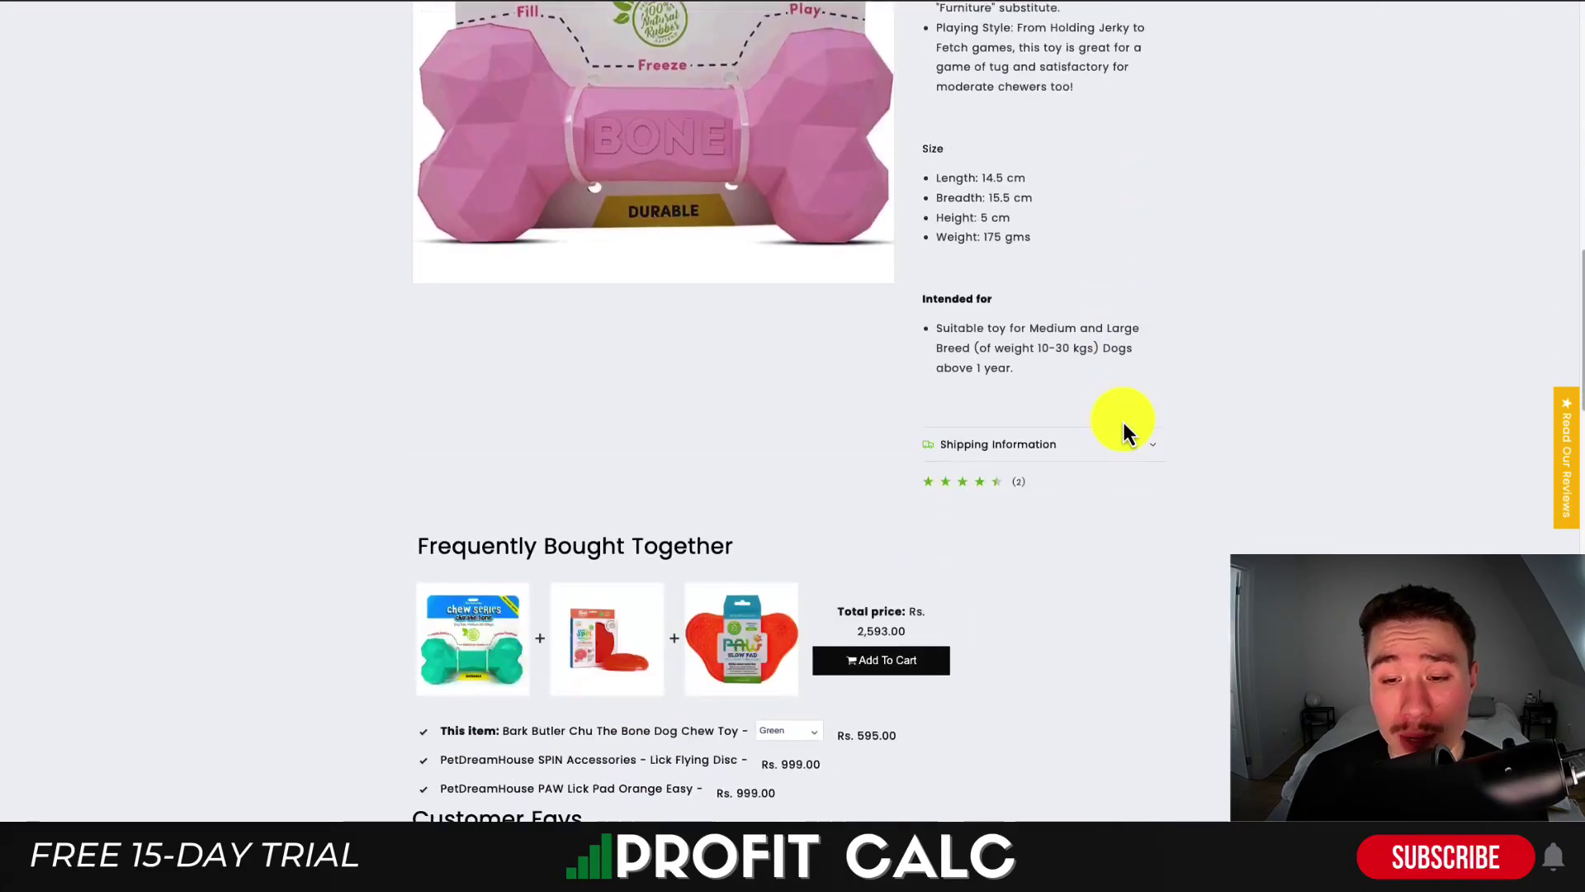
pyautogui.click(1026, 439)
pyautogui.scroll(15, 1226, 414)
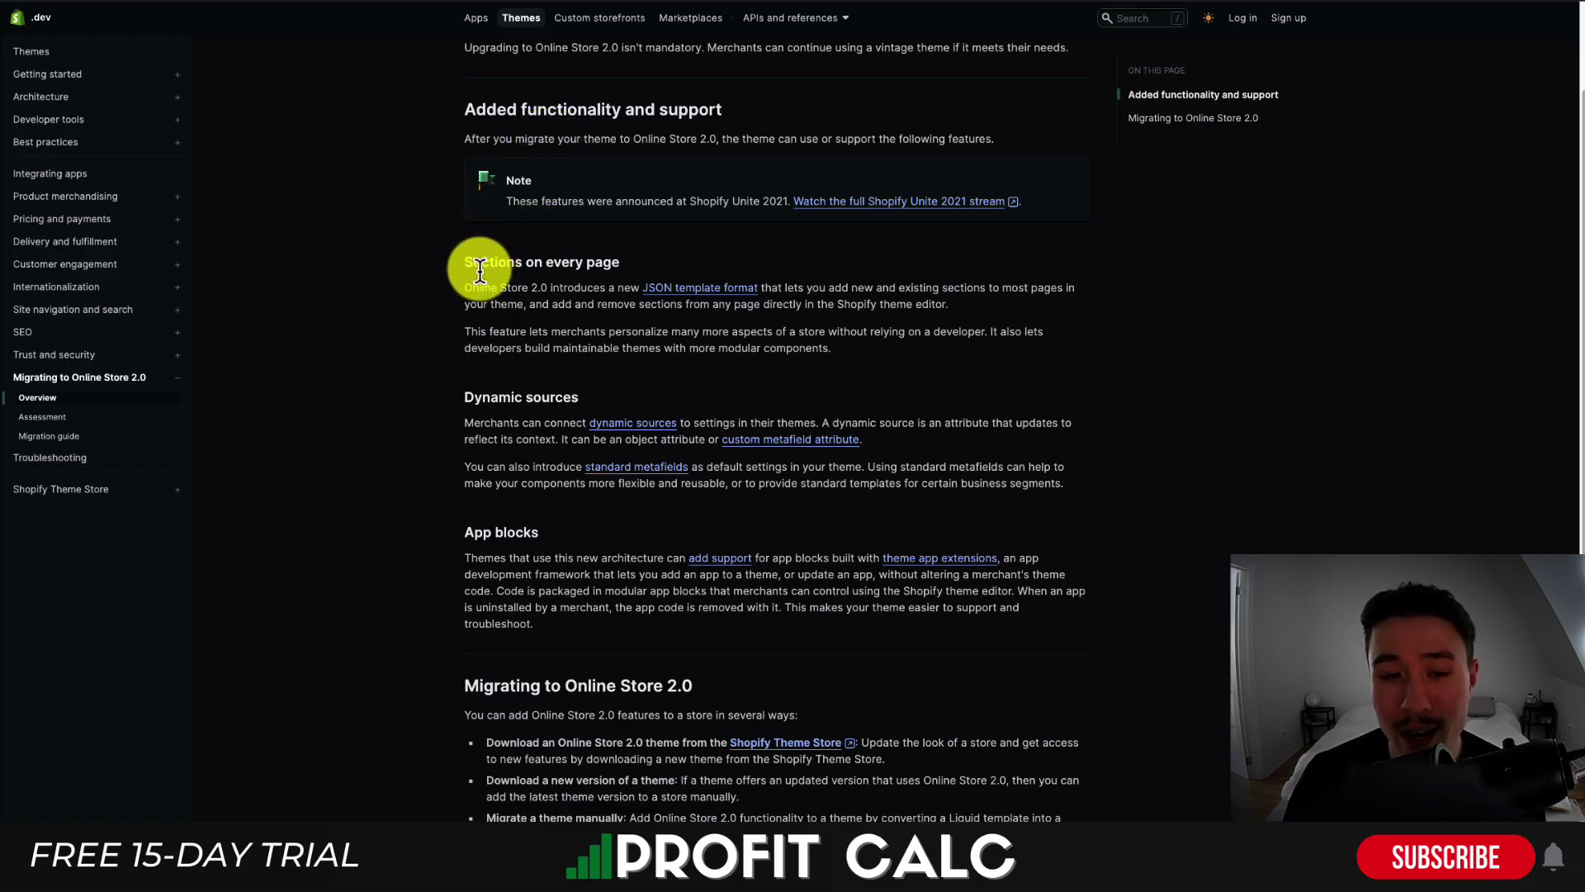
pyautogui.moveTo(482, 263); pyautogui.dragTo(580, 292)
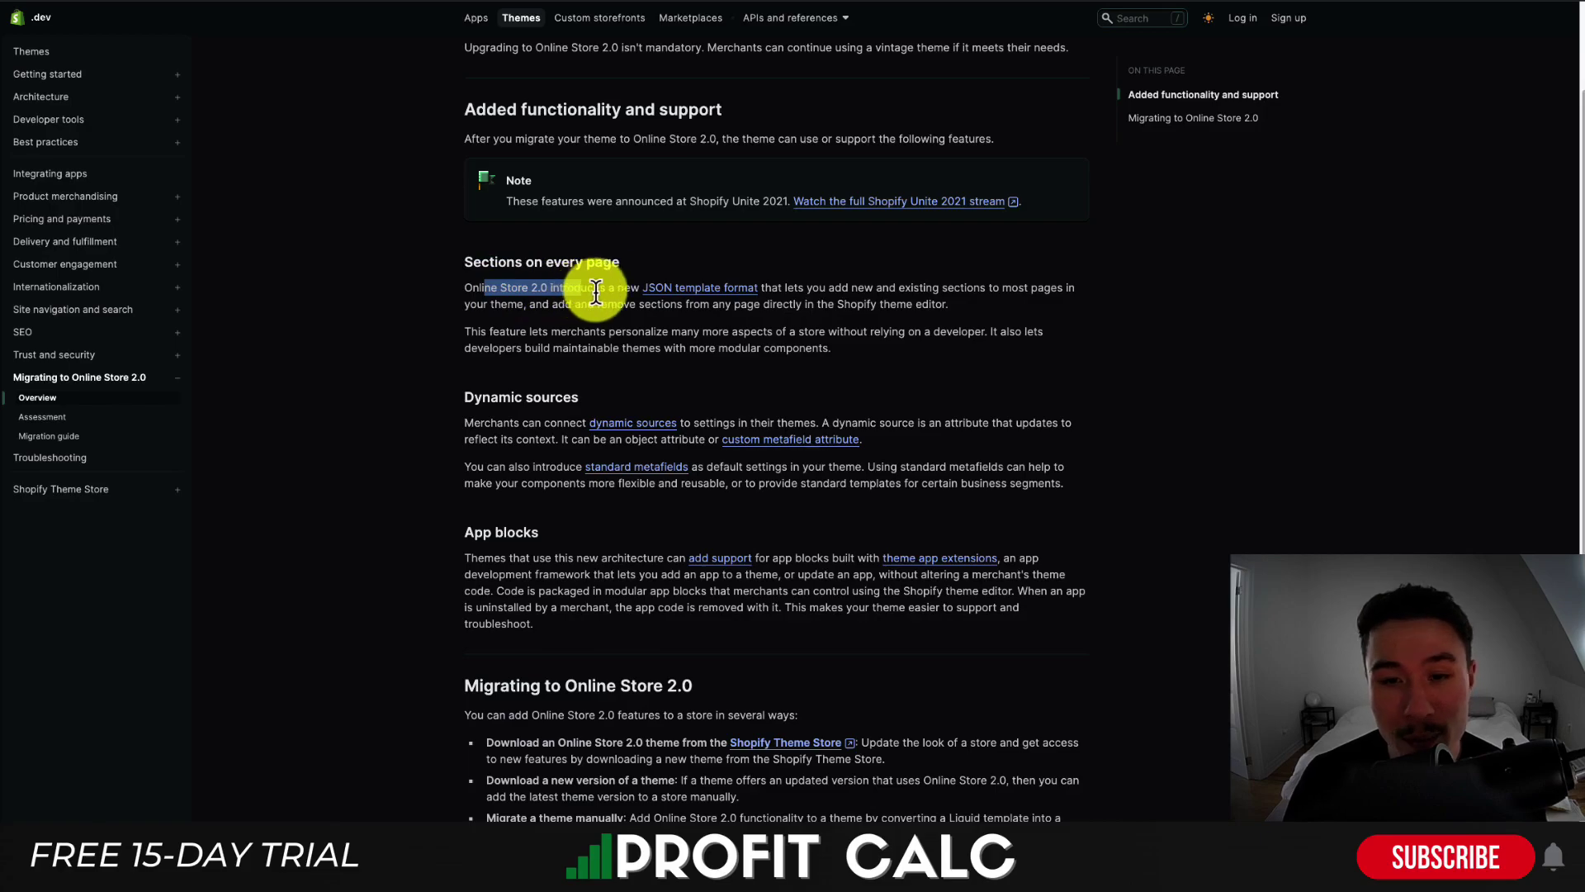
pyautogui.moveTo(832, 288); pyautogui.dragTo(1022, 287)
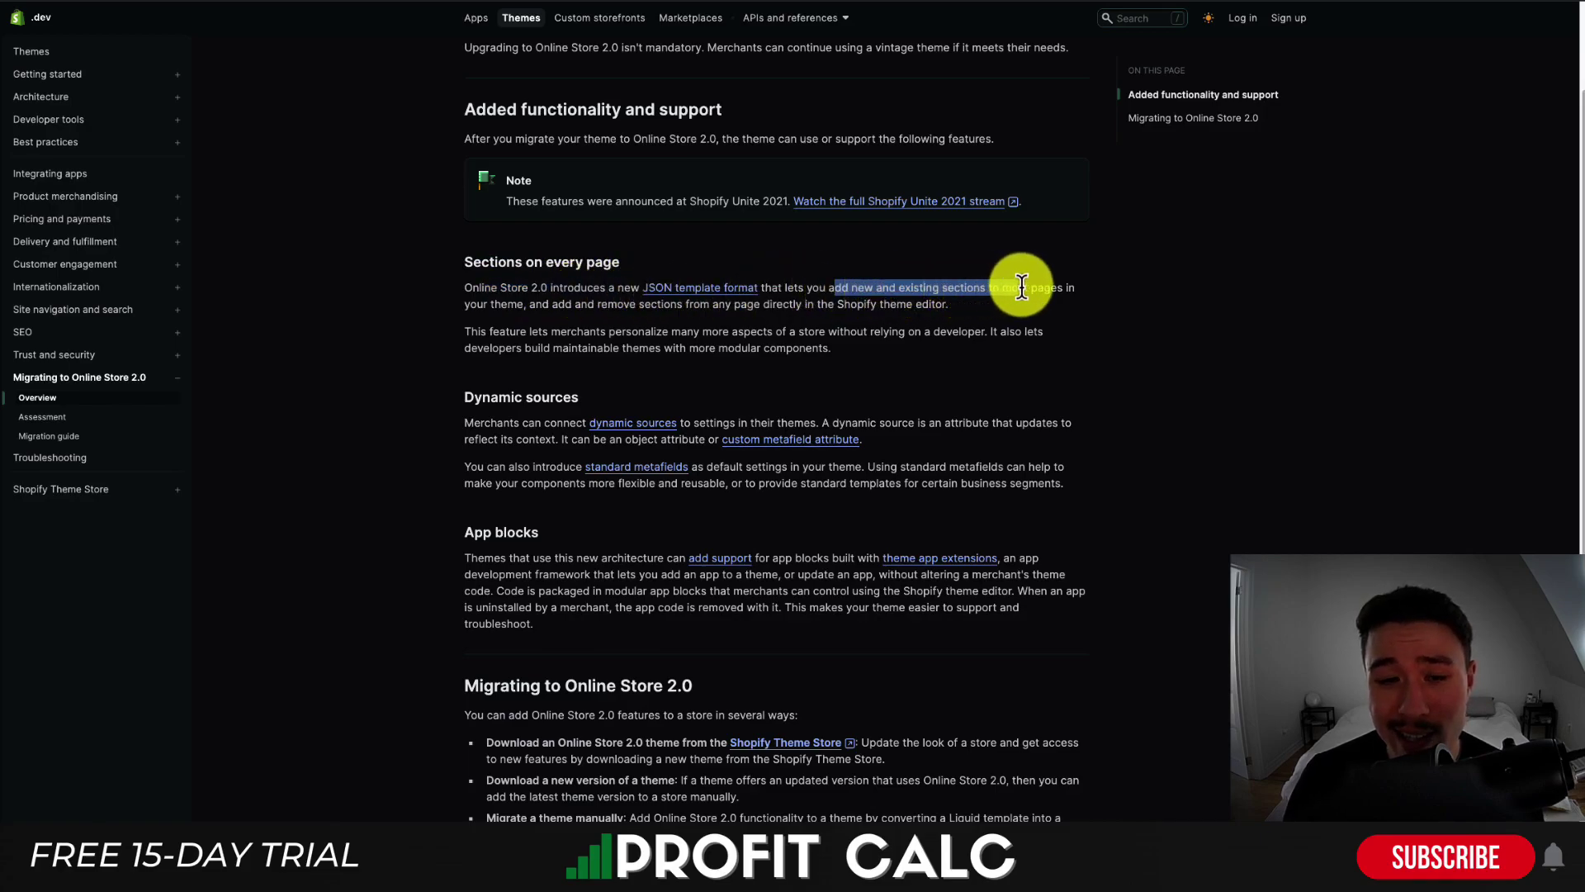
pyautogui.scroll(-2, 1022, 287)
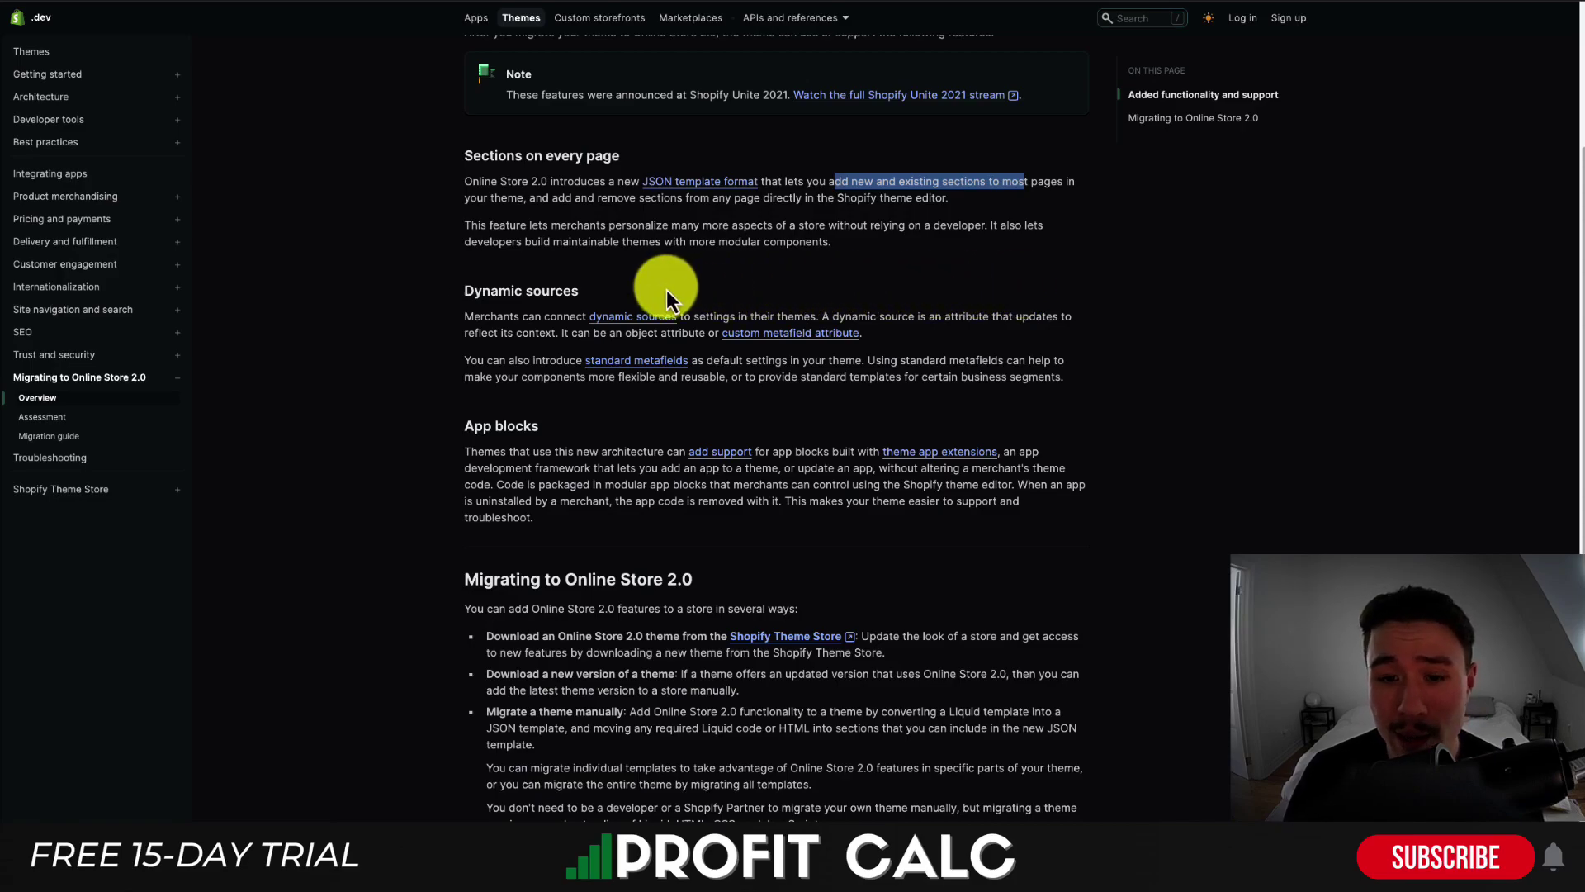
pyautogui.scroll(-1, 508, 418)
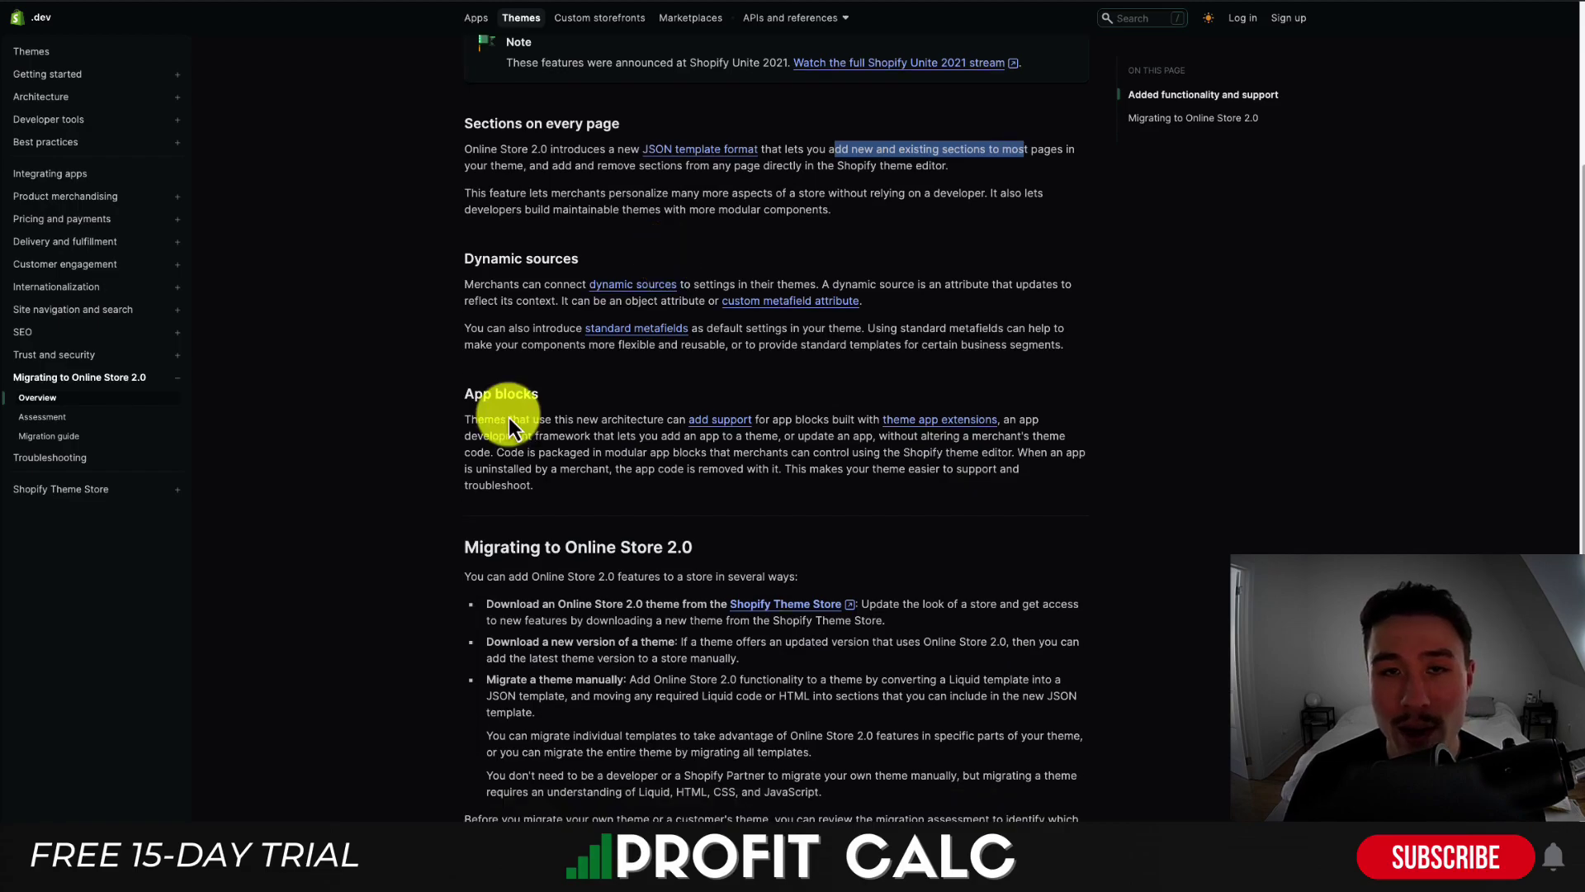
pyautogui.moveTo(508, 417); pyautogui.dragTo(655, 418)
pyautogui.click(931, 462)
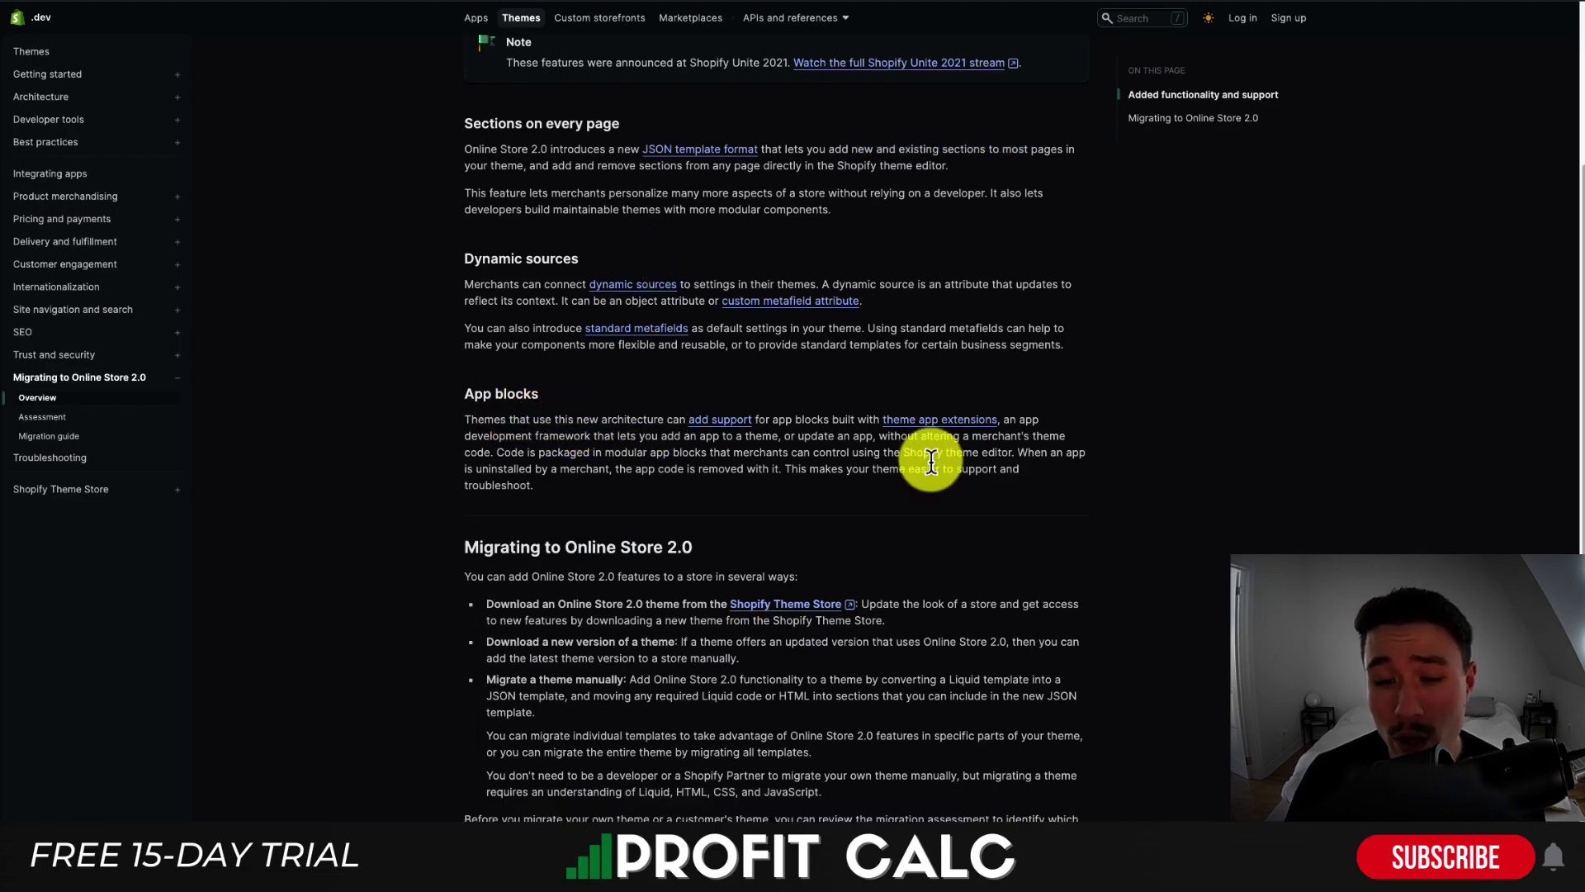
pyautogui.moveTo(908, 436); pyautogui.dragTo(1064, 436)
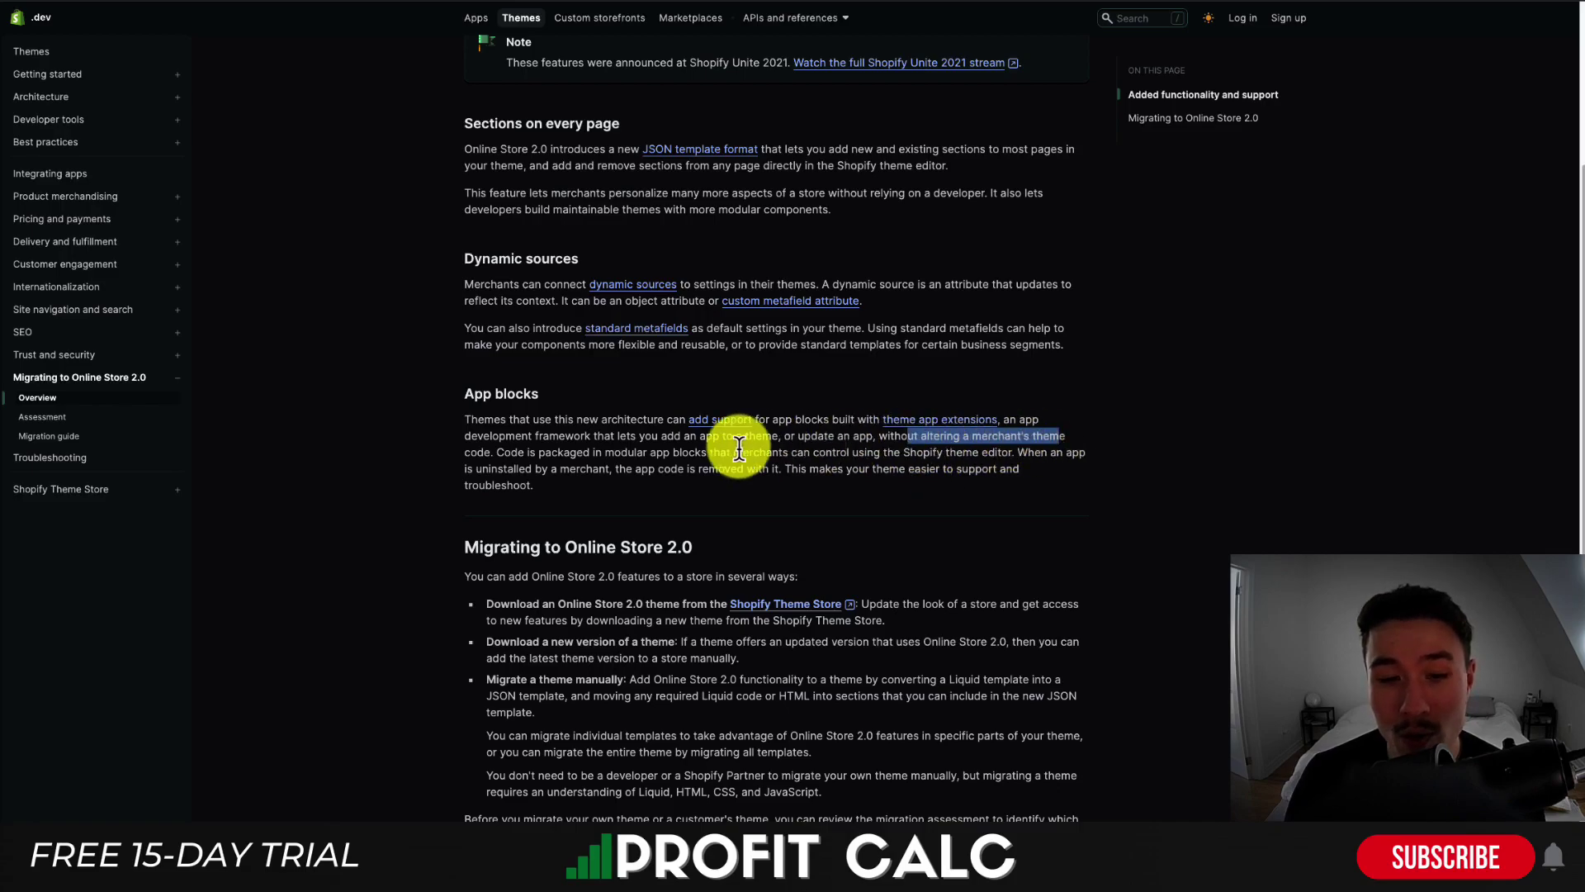
pyautogui.moveTo(485, 452); pyautogui.dragTo(545, 452)
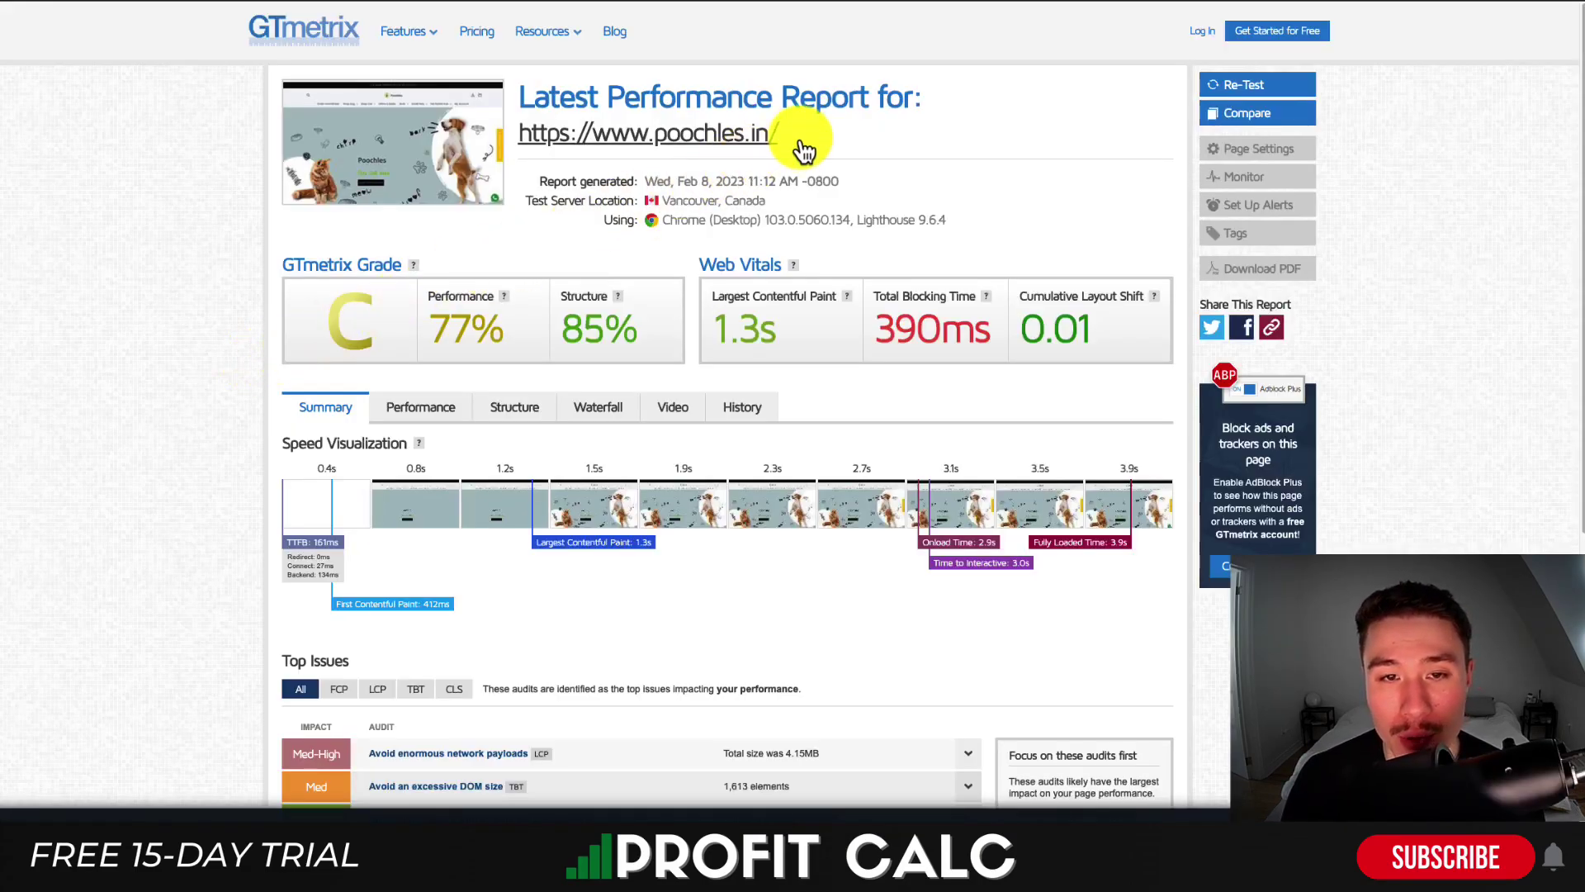
pyautogui.scroll(-1, 800, 141)
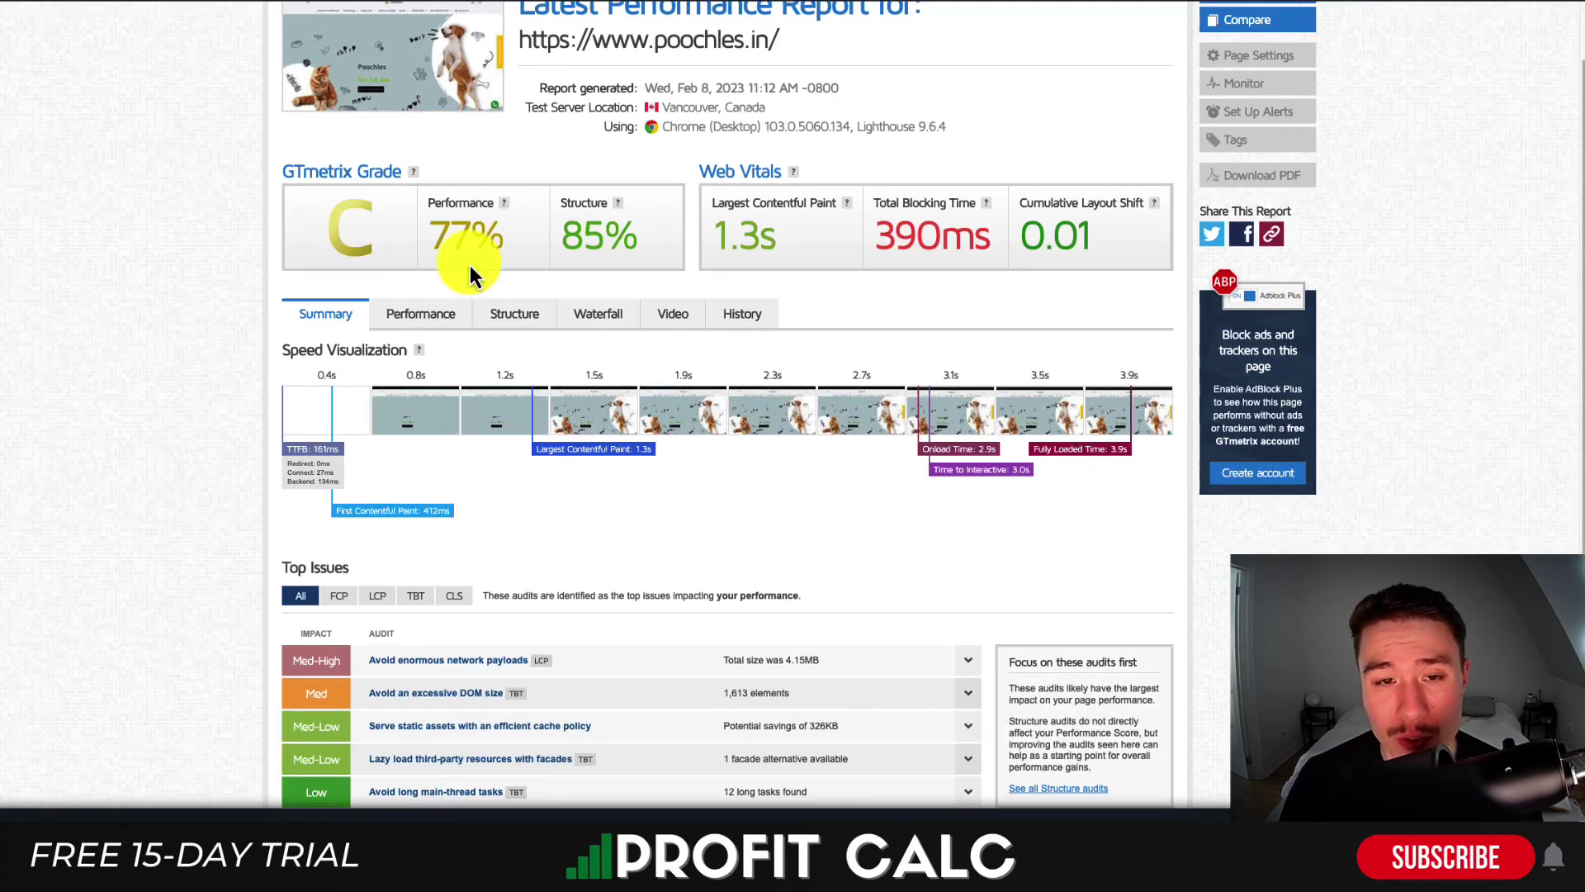
pyautogui.click(400, 321)
pyautogui.scroll(-2, 330, 339)
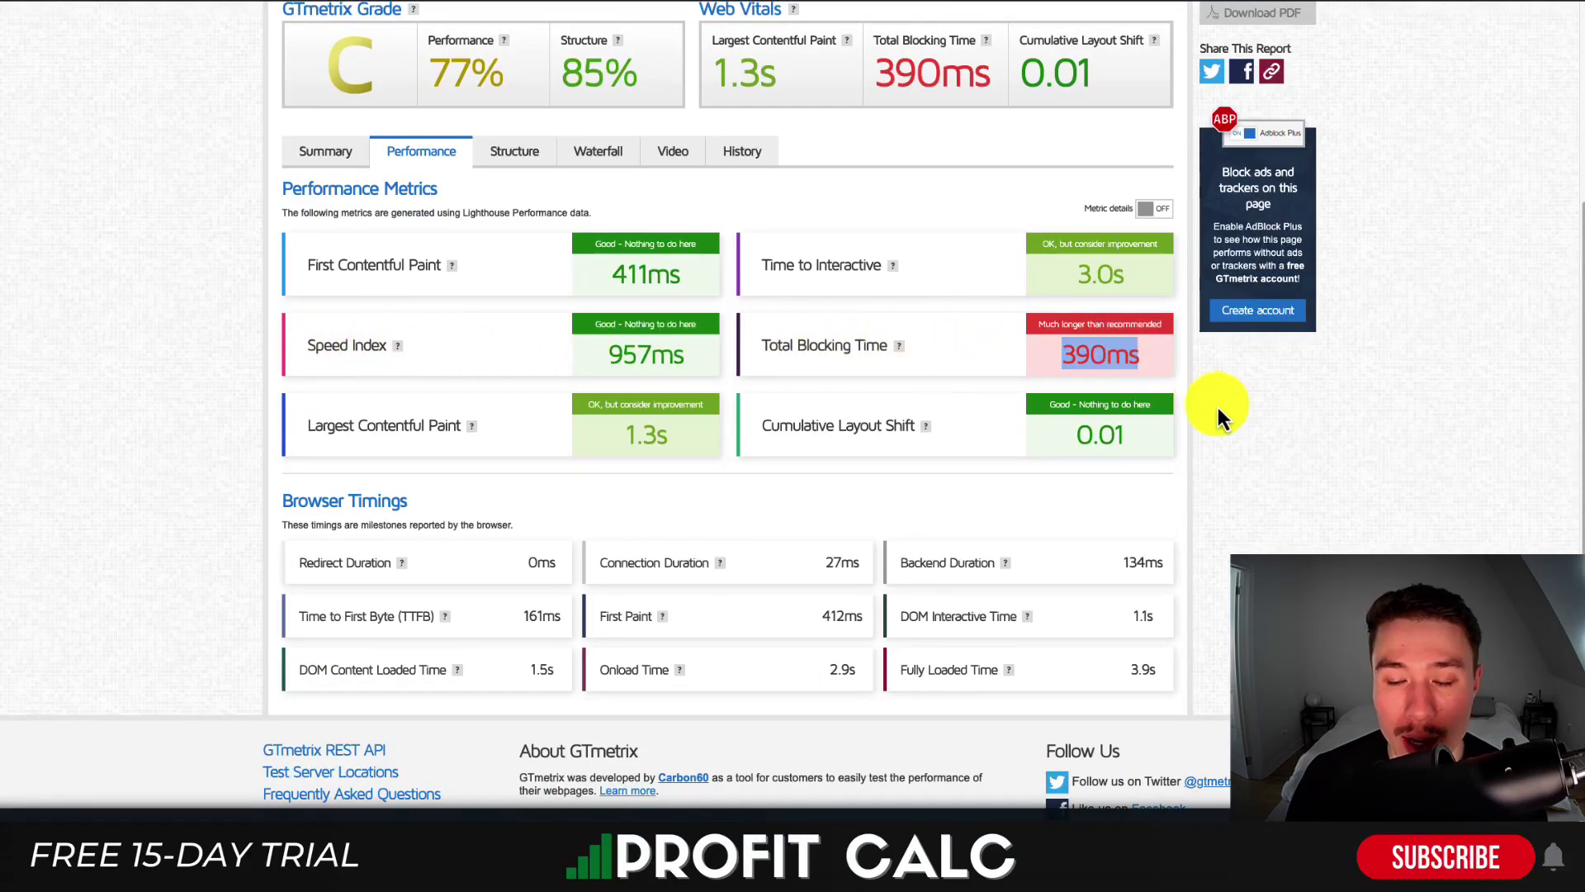
pyautogui.click(1290, 446)
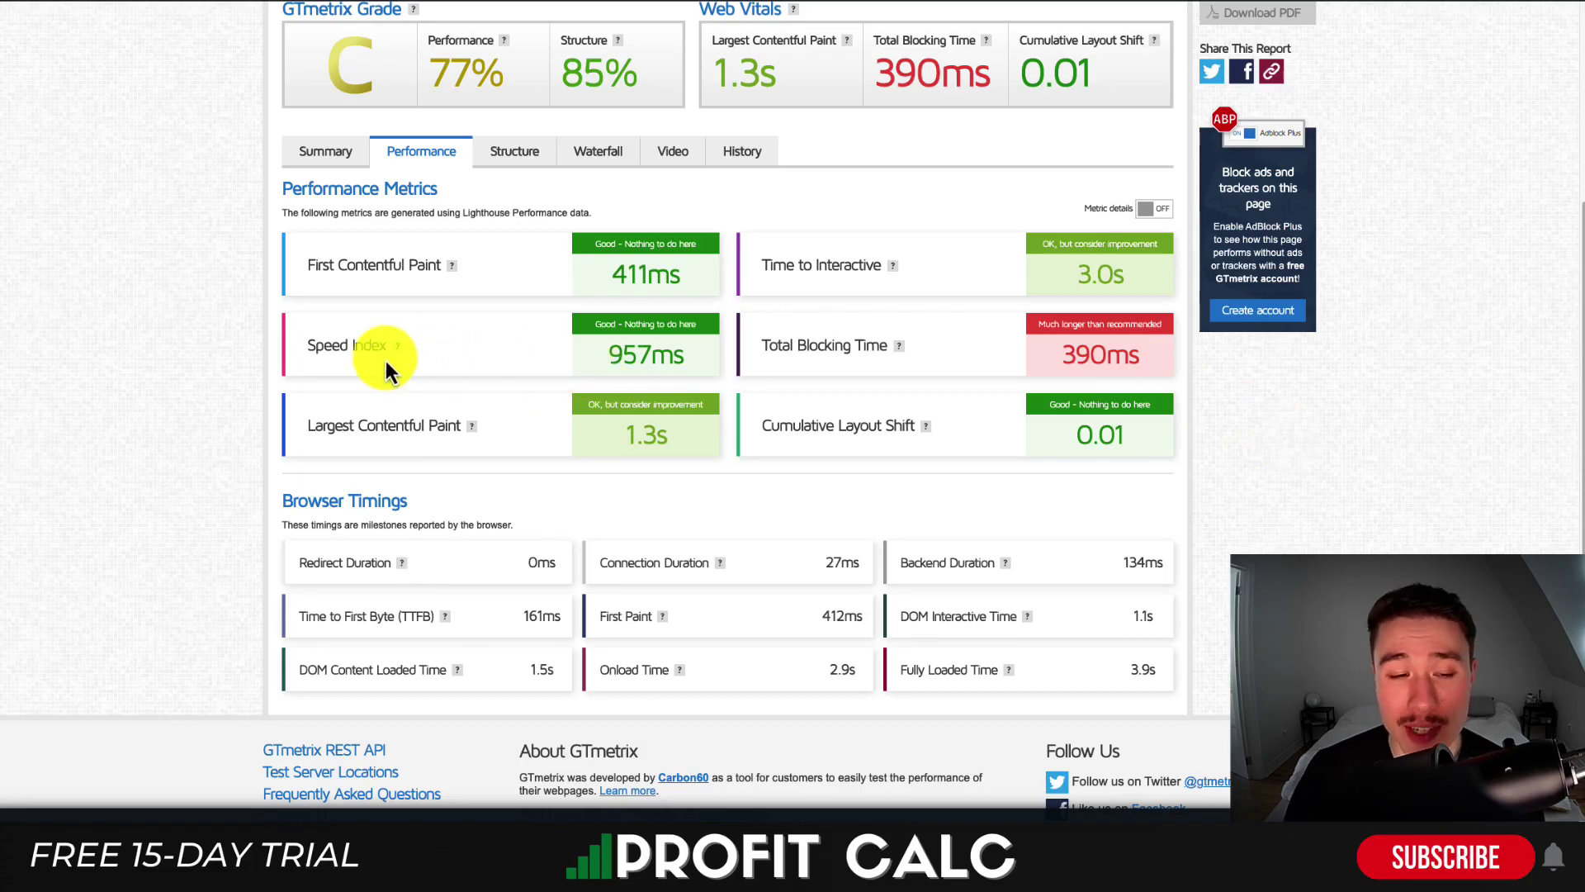
pyautogui.moveTo(307, 351); pyautogui.dragTo(700, 338)
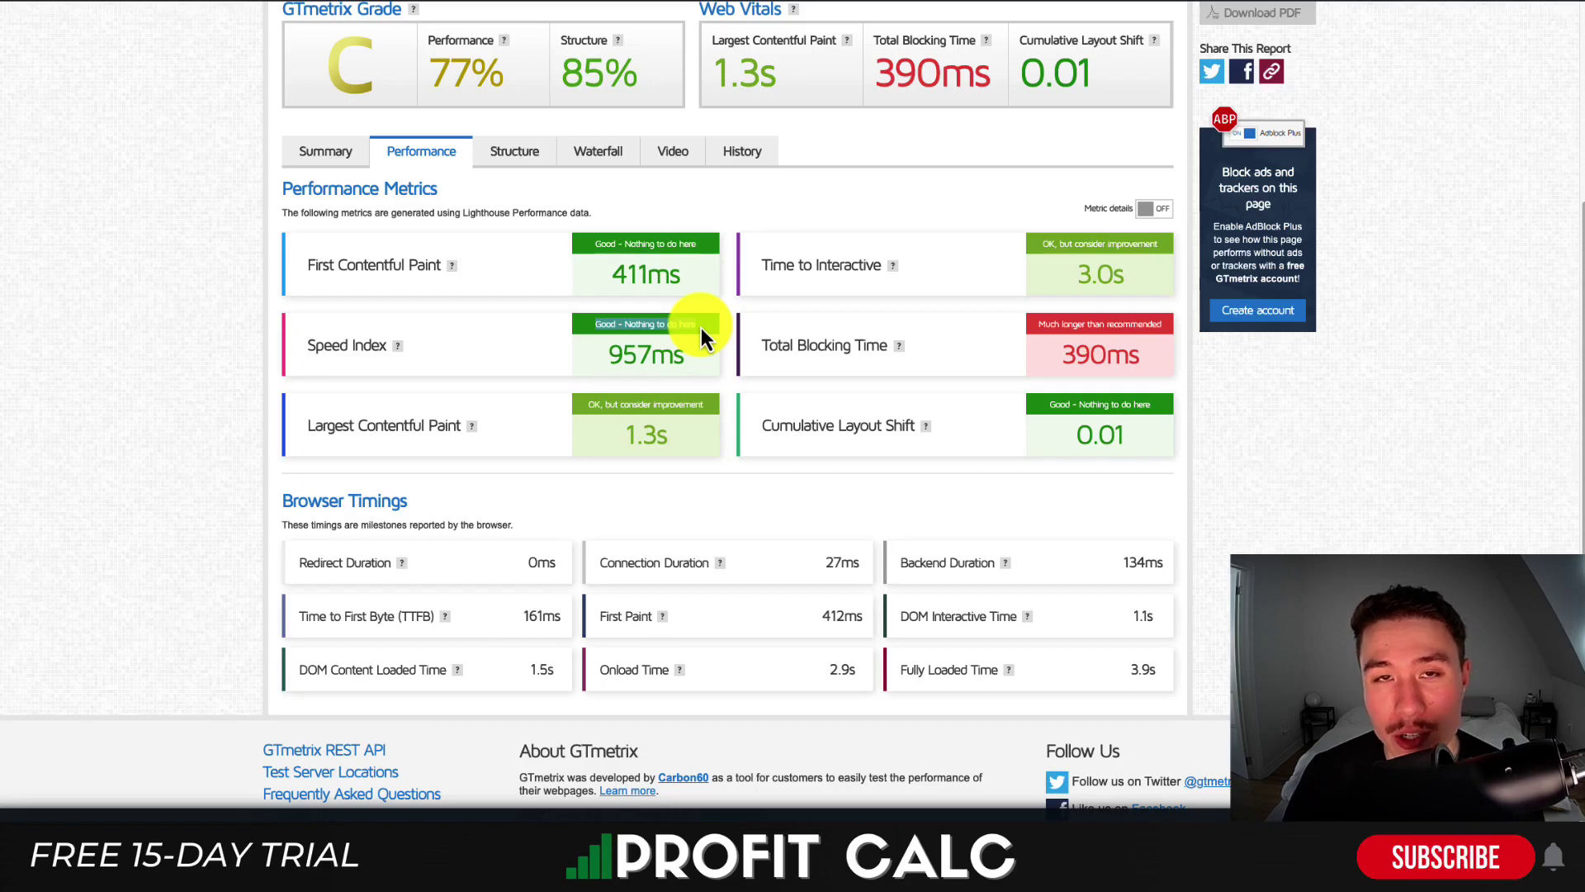
pyautogui.moveTo(355, 264); pyautogui.dragTo(456, 276)
pyautogui.moveTo(595, 240); pyautogui.dragTo(706, 252)
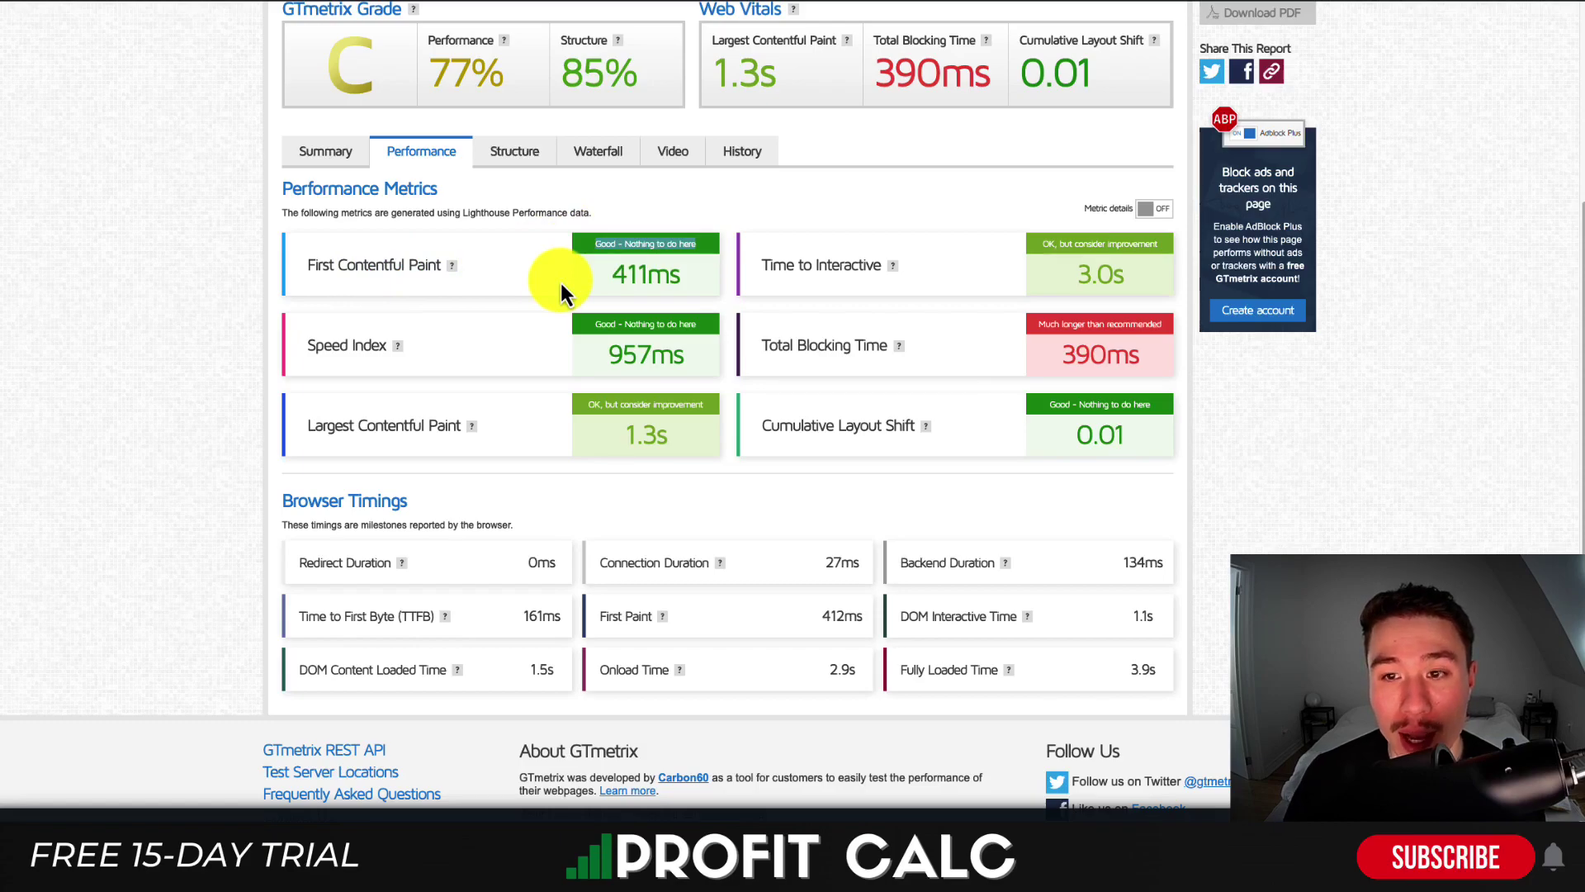
pyautogui.scroll(3, 560, 280)
pyautogui.click(306, 406)
pyautogui.scroll(-7, 195, 428)
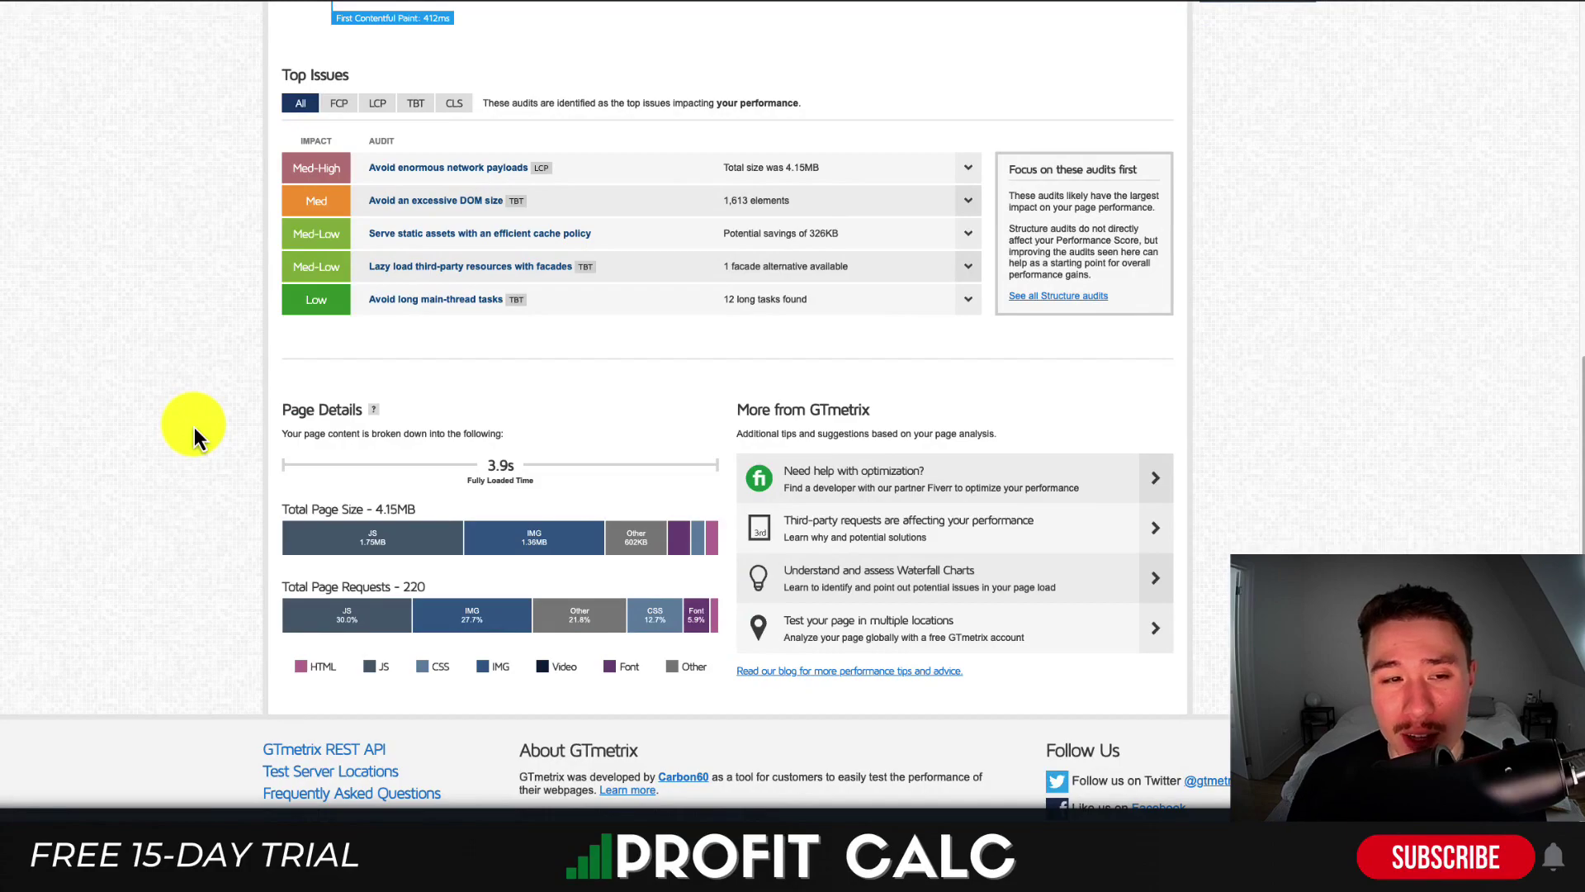
pyautogui.scroll(2, 157, 280)
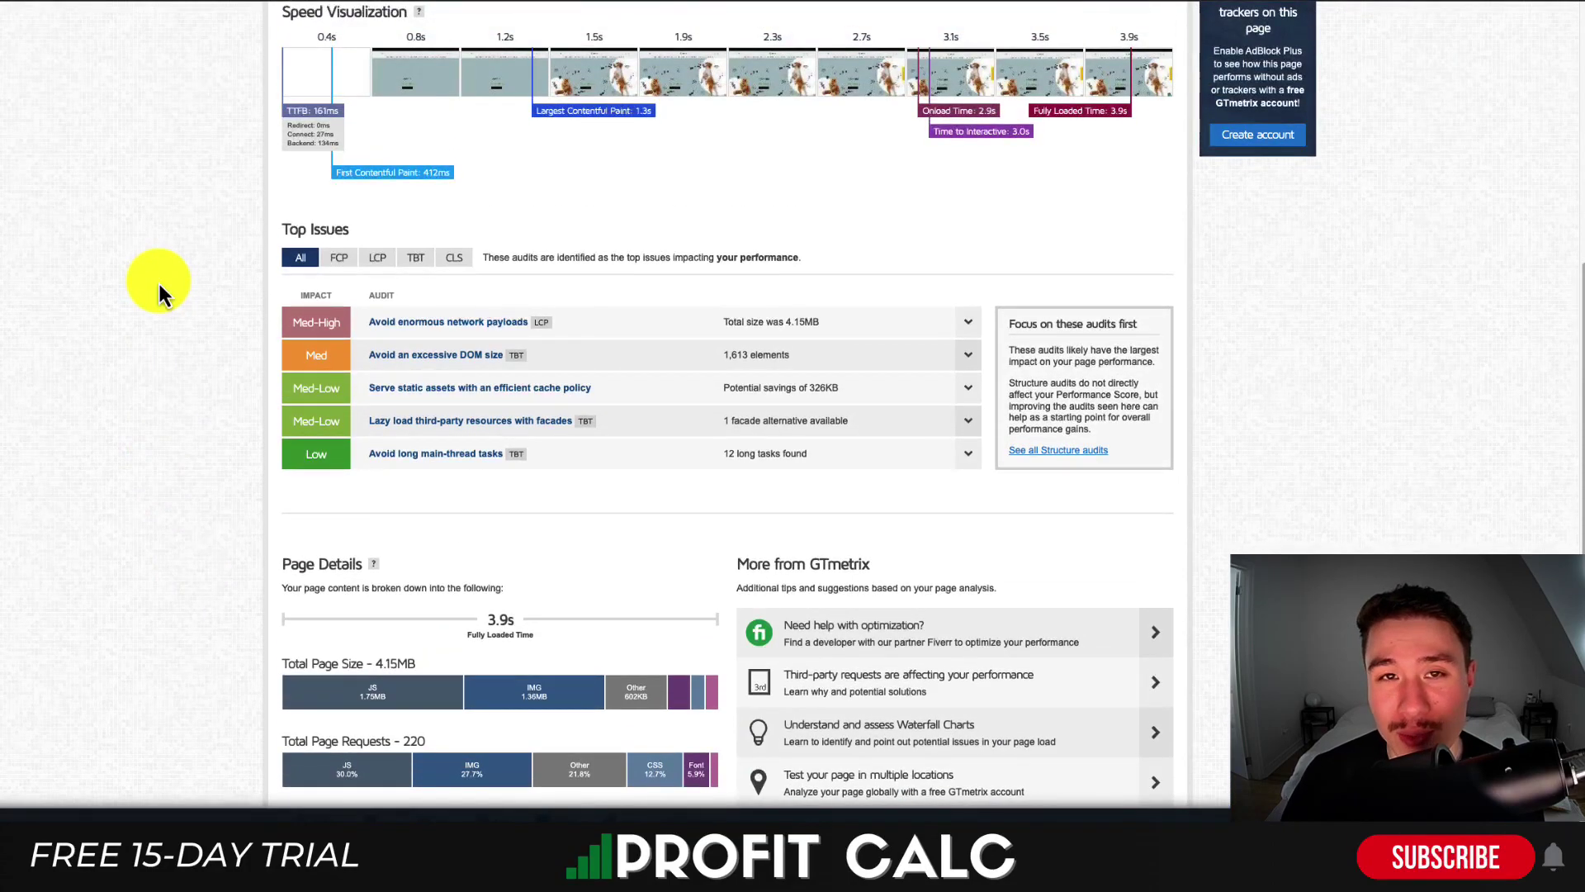
pyautogui.scroll(5, 157, 281)
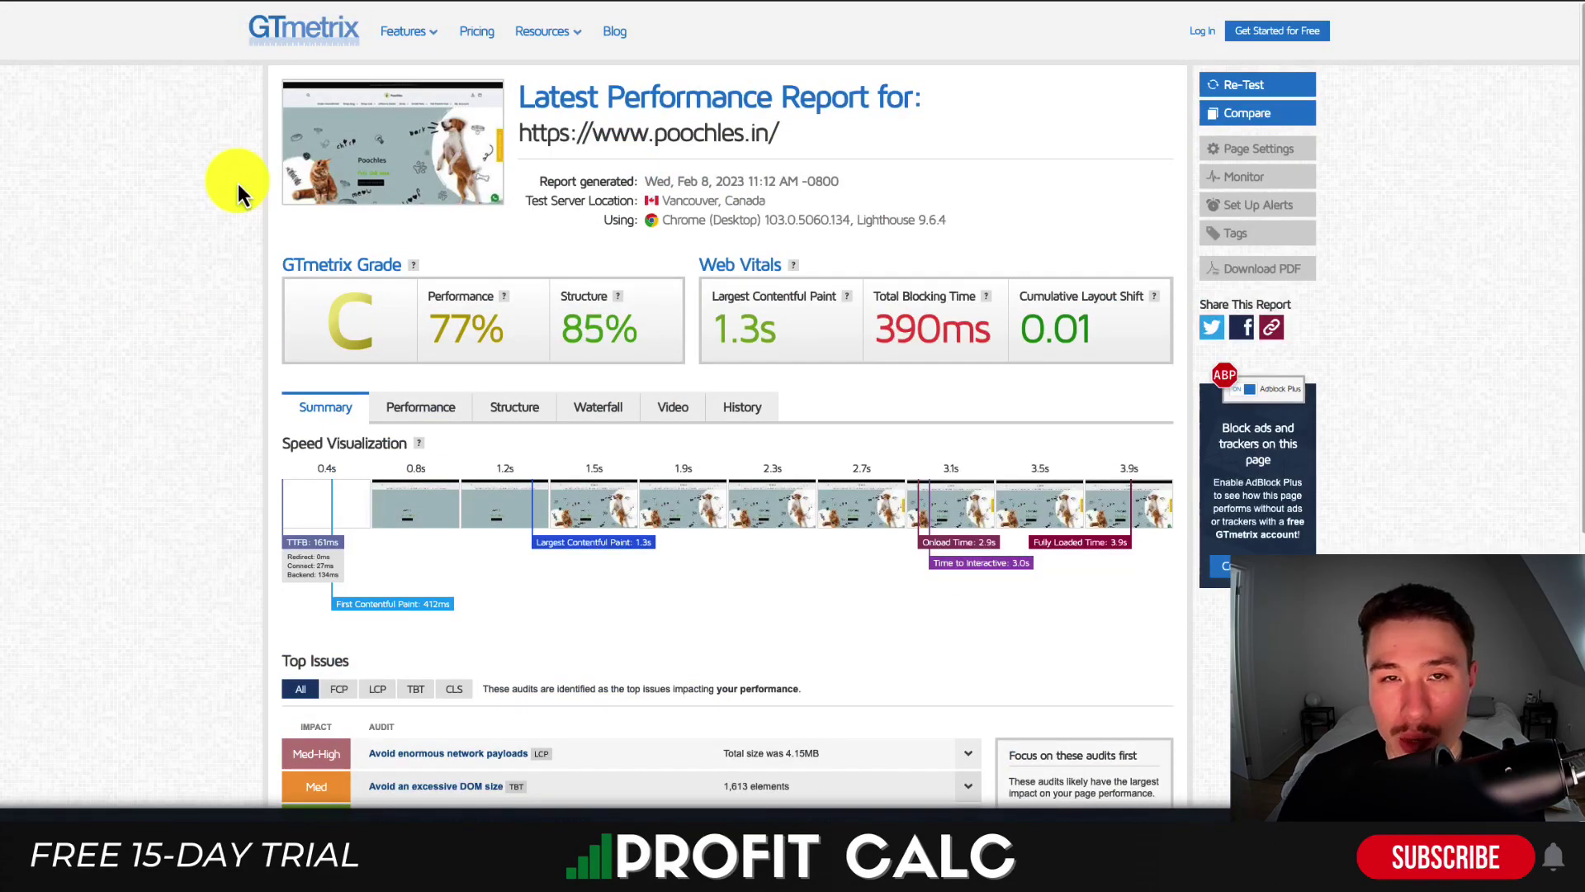